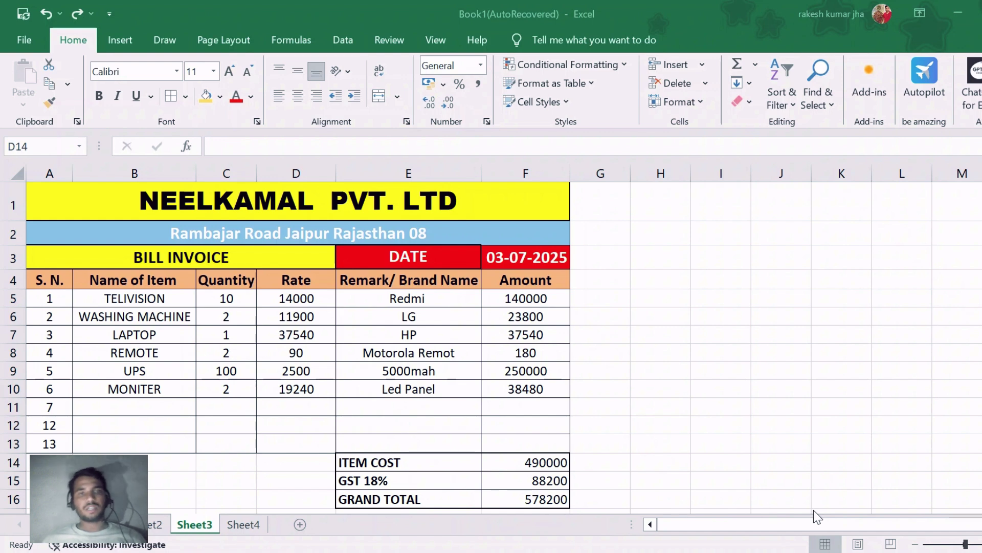
Switch to the empty worksheet Sheet4
click(244, 522)
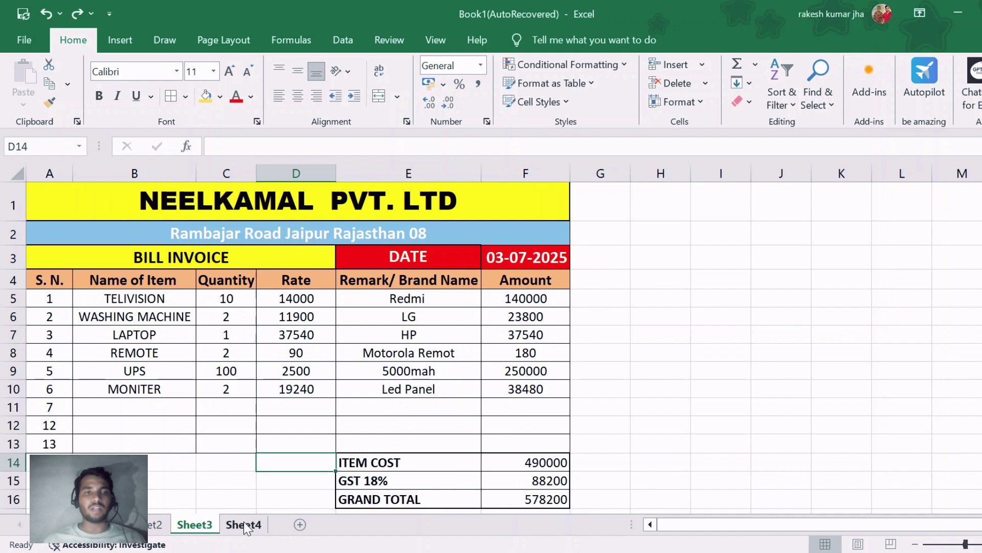
click(244, 527)
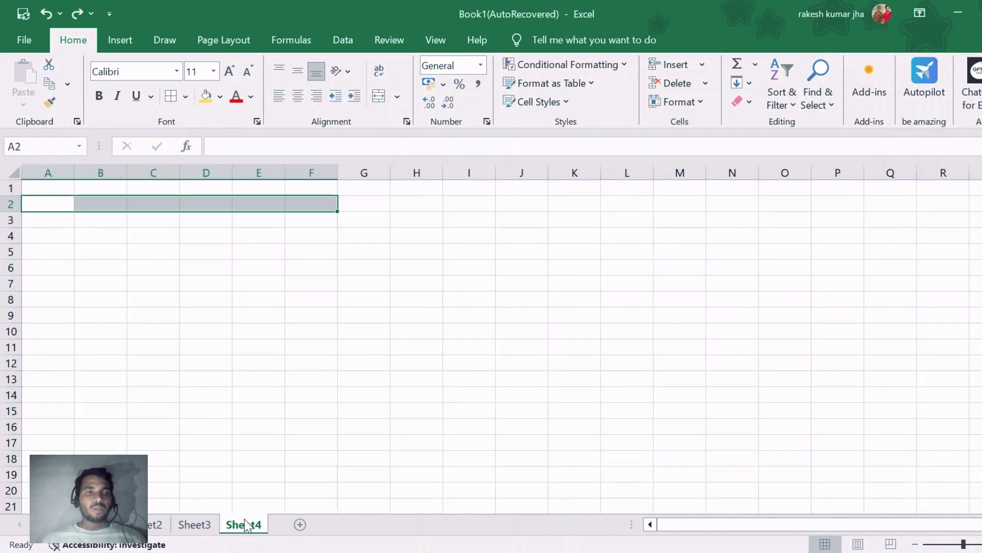
click(234, 337)
click(40, 185)
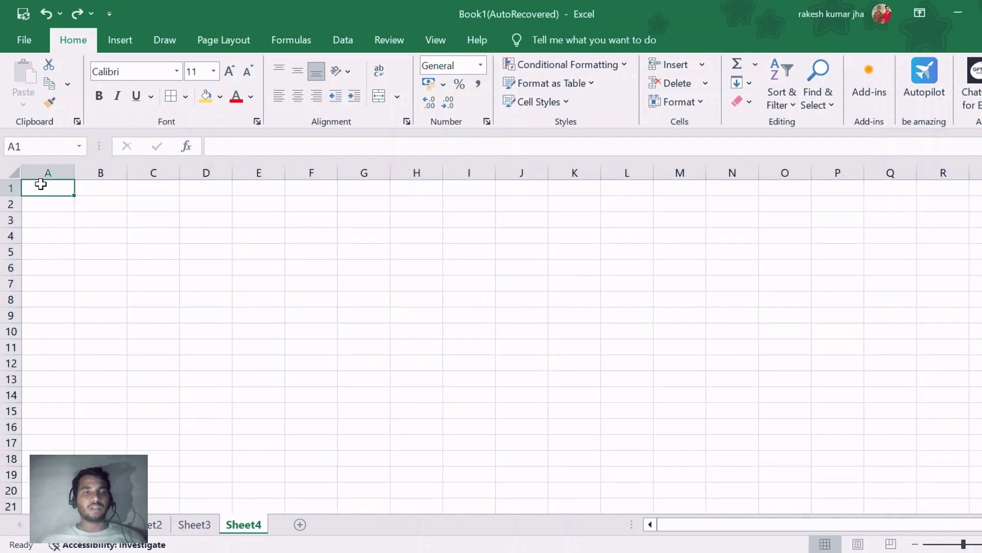
click(39, 233)
drag(44, 188, 364, 188)
click(380, 96)
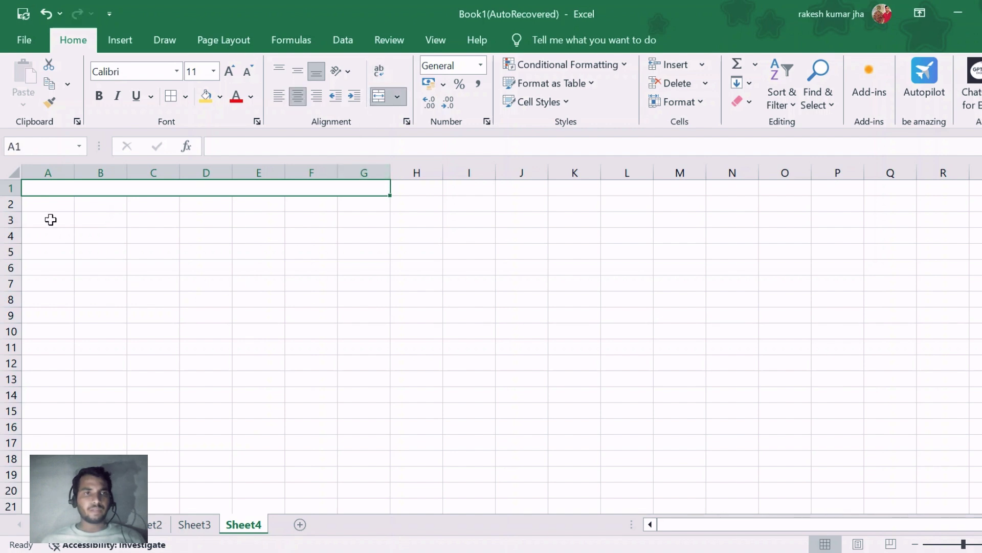
click(49, 172)
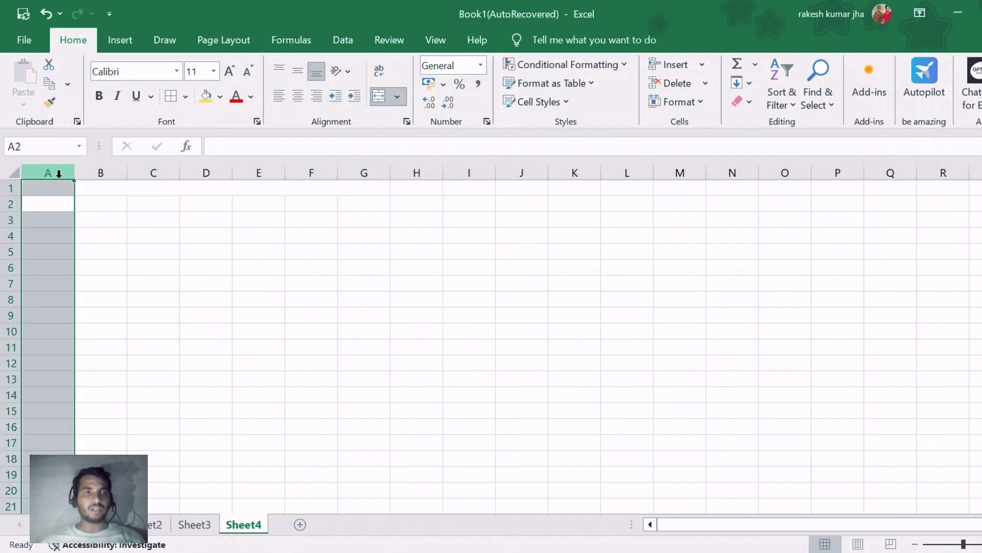
click(102, 172)
click(171, 171)
click(220, 173)
click(264, 171)
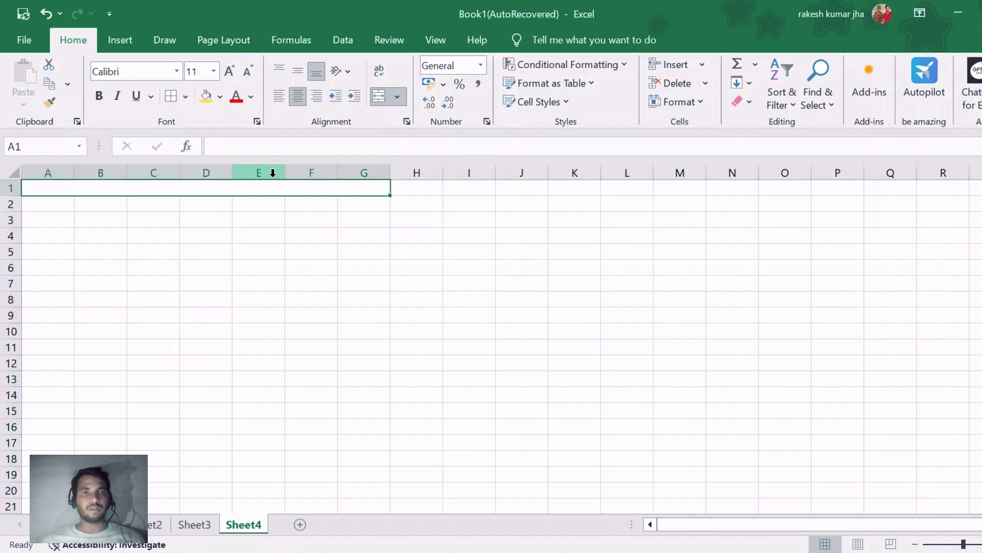
click(309, 170)
click(343, 254)
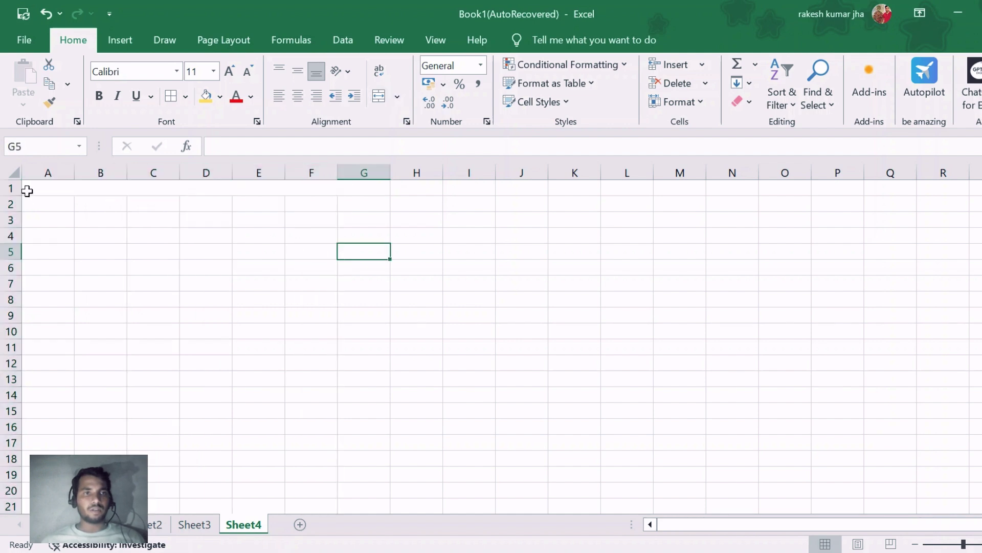
click(28, 191)
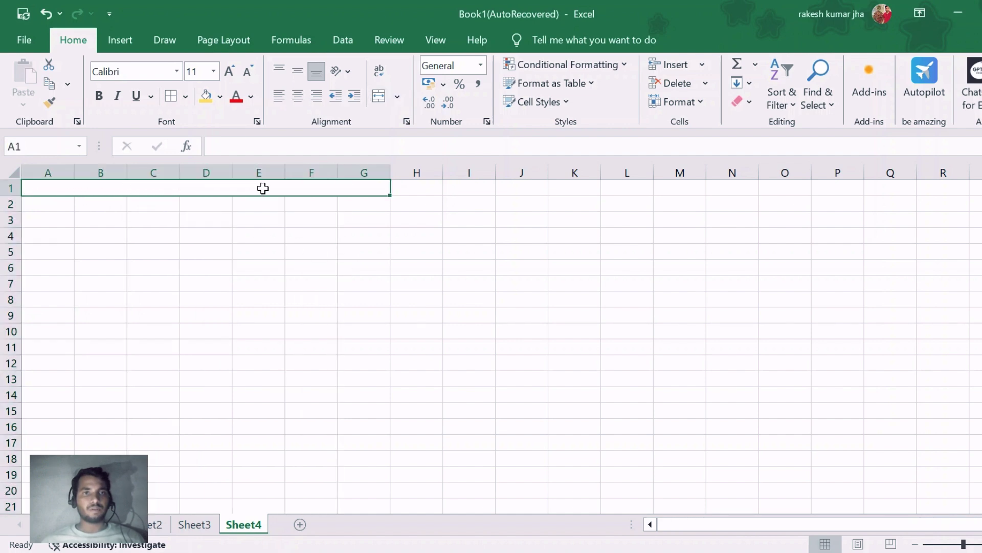
click(380, 96)
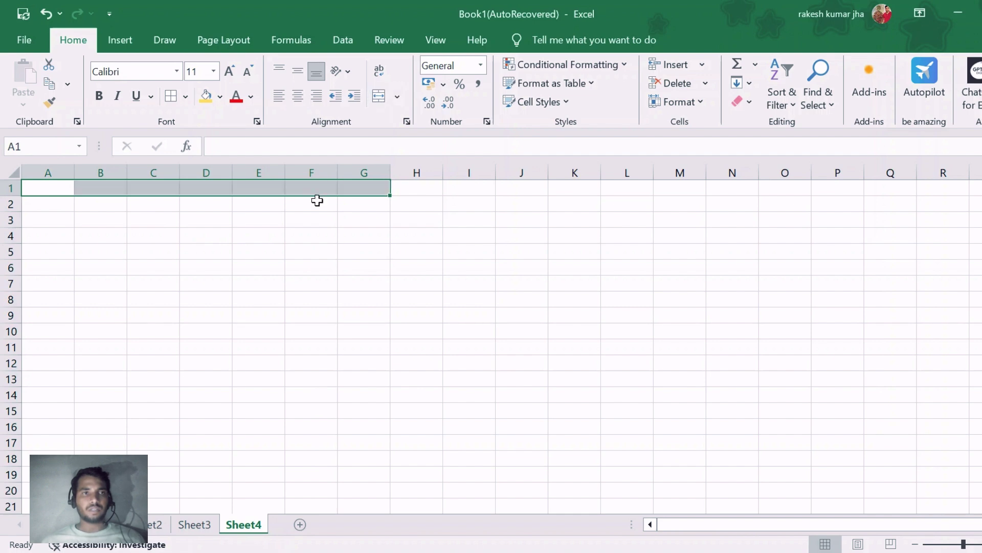
Merge and center A1:F1 and A2:F2 as two separate header rows
click(43, 190)
drag(43, 190, 296, 189)
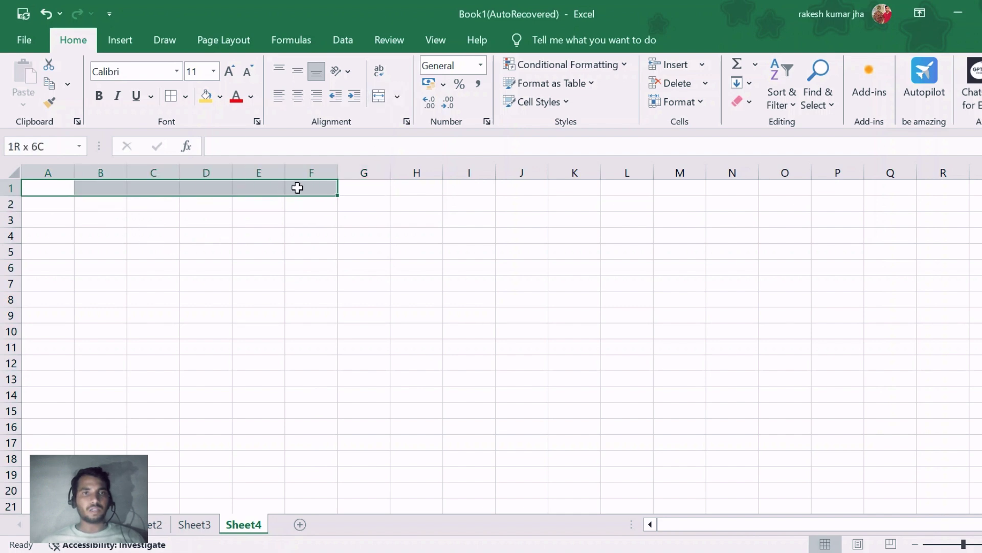
click(380, 97)
click(311, 346)
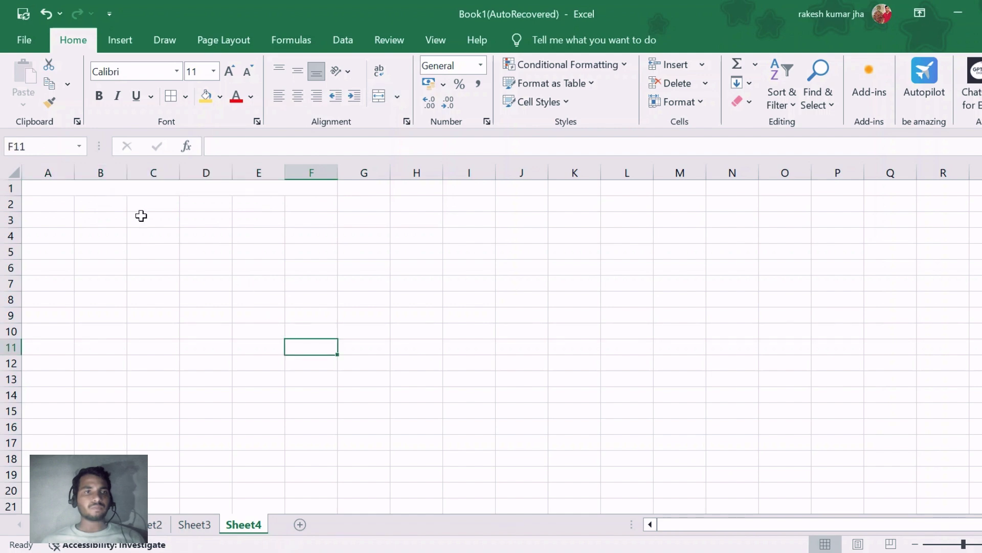
click(54, 208)
drag(53, 208, 309, 204)
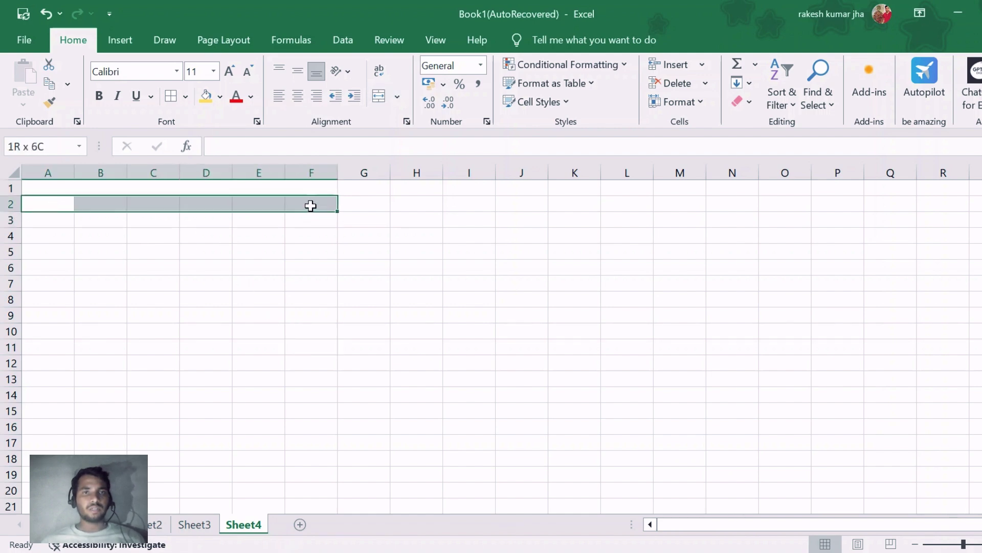
click(380, 98)
click(219, 327)
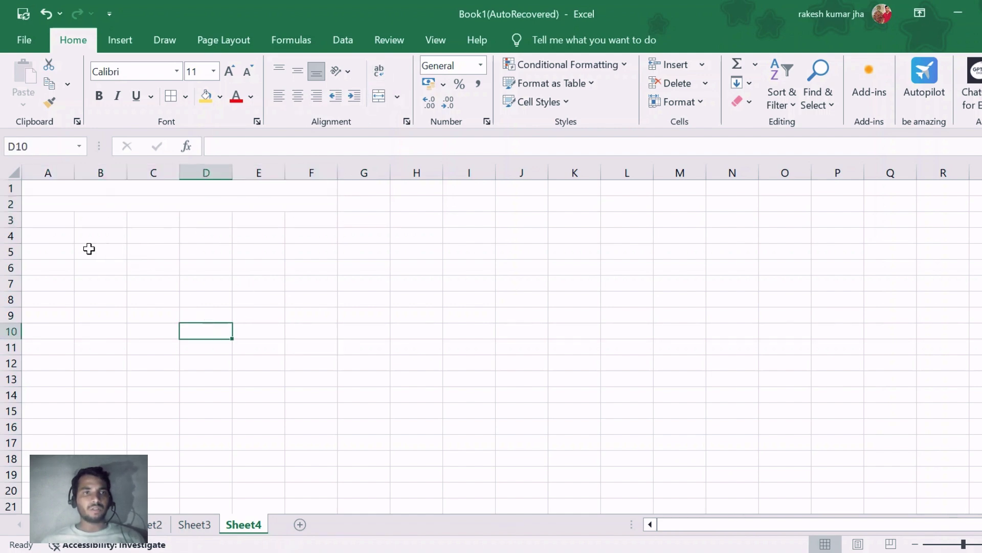
Merge and center cells A3:D3 for the invoice title
drag(37, 223, 200, 221)
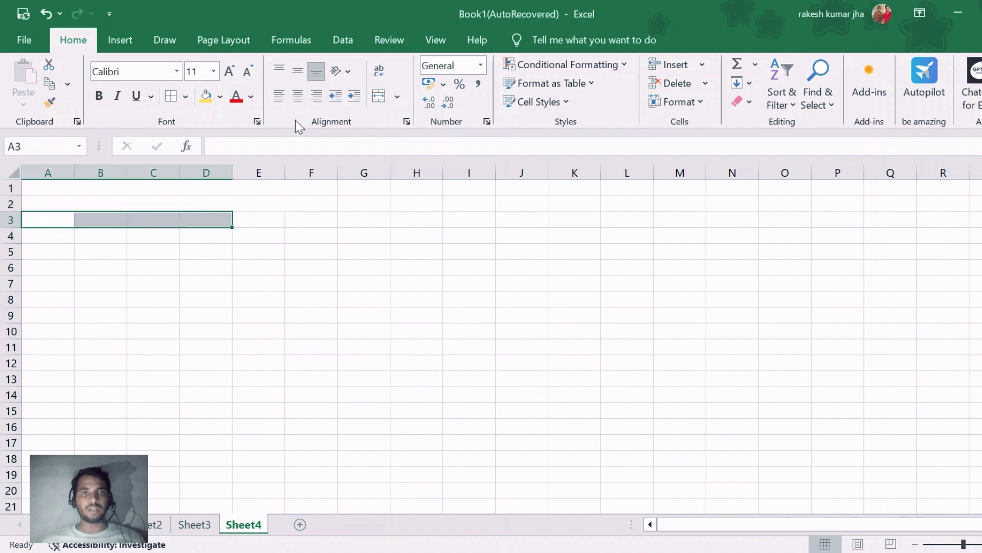
click(379, 96)
click(275, 362)
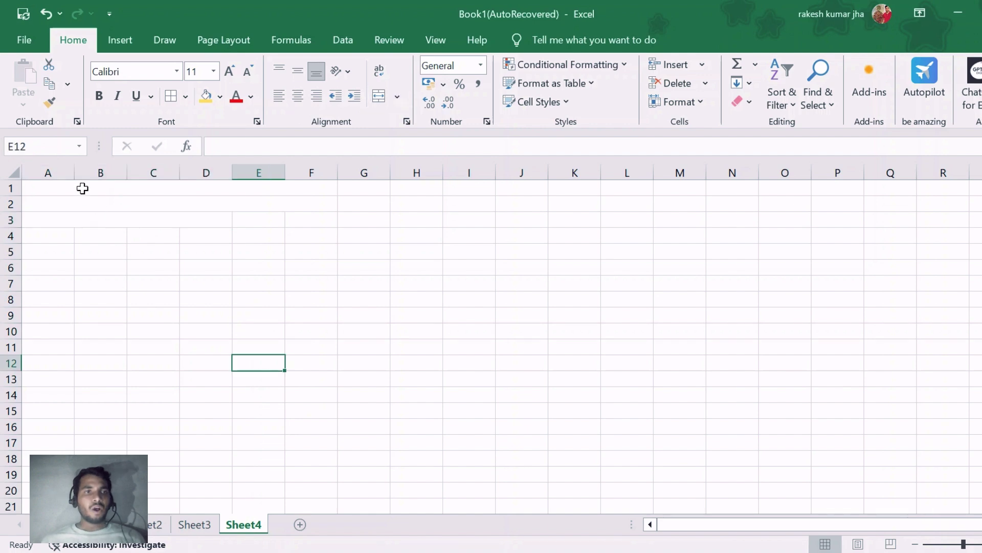
Apply all borders and a thick outside border to the range A1:F16
drag(72, 183, 112, 420)
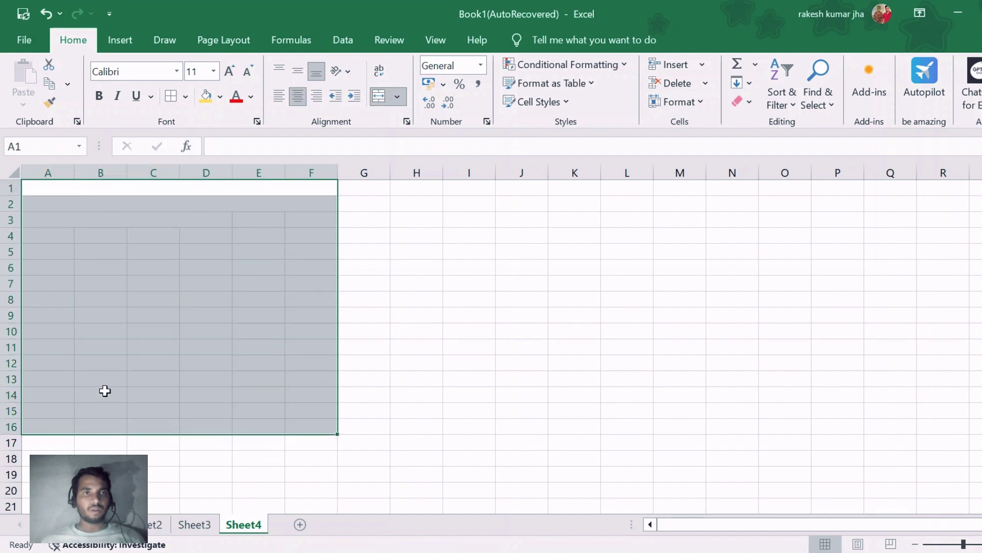
click(177, 96)
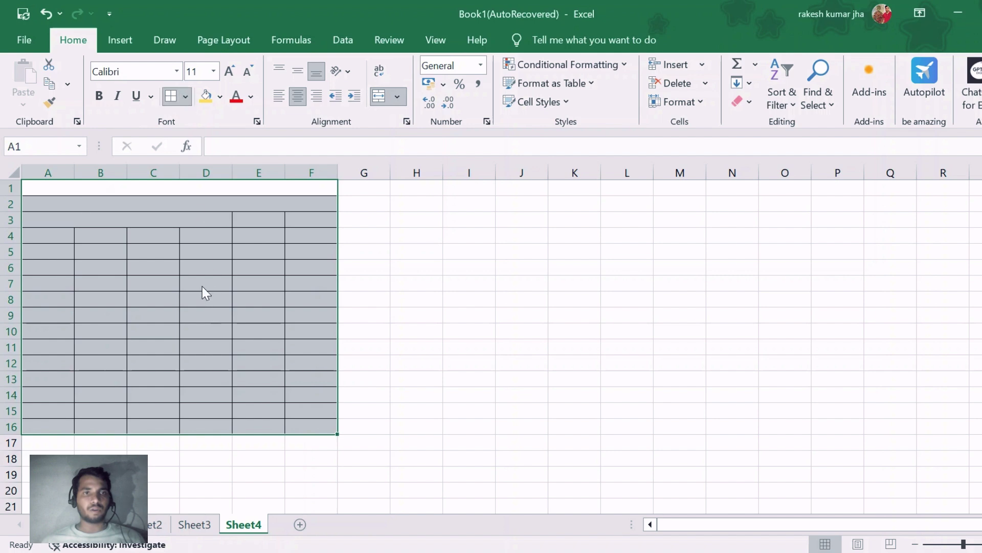
click(420, 434)
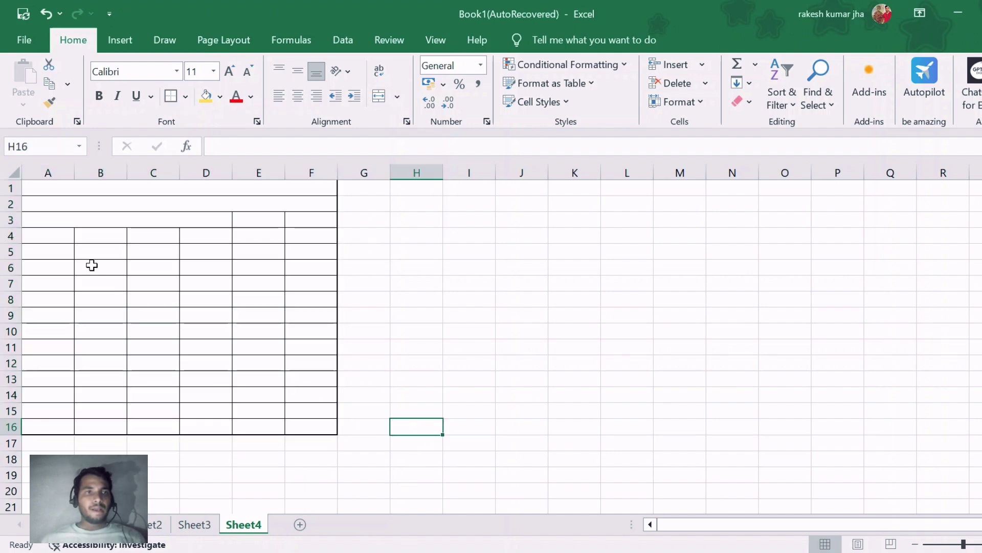
Enter the company name "NEELKAM PVT LTD" in the merged cell A1
click(78, 185)
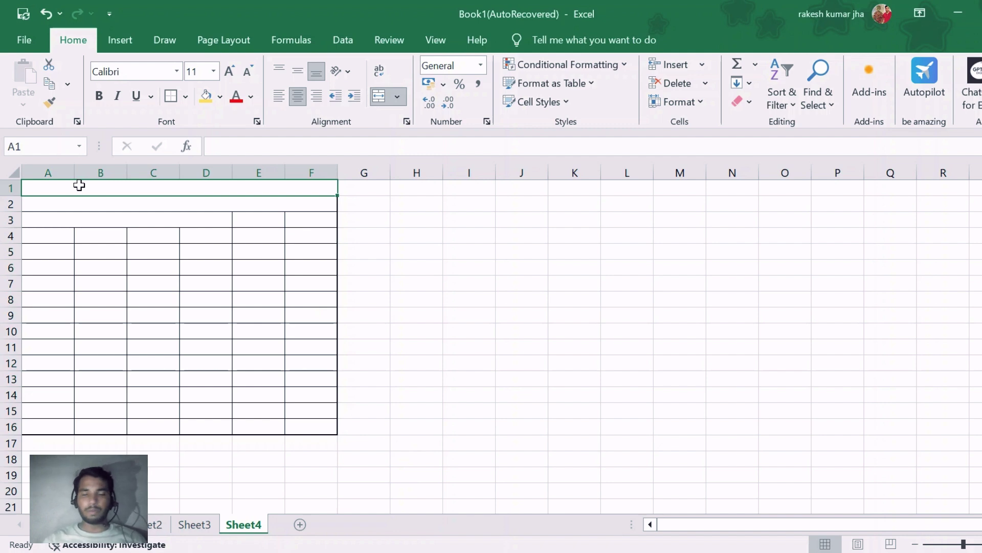
text(NEE)
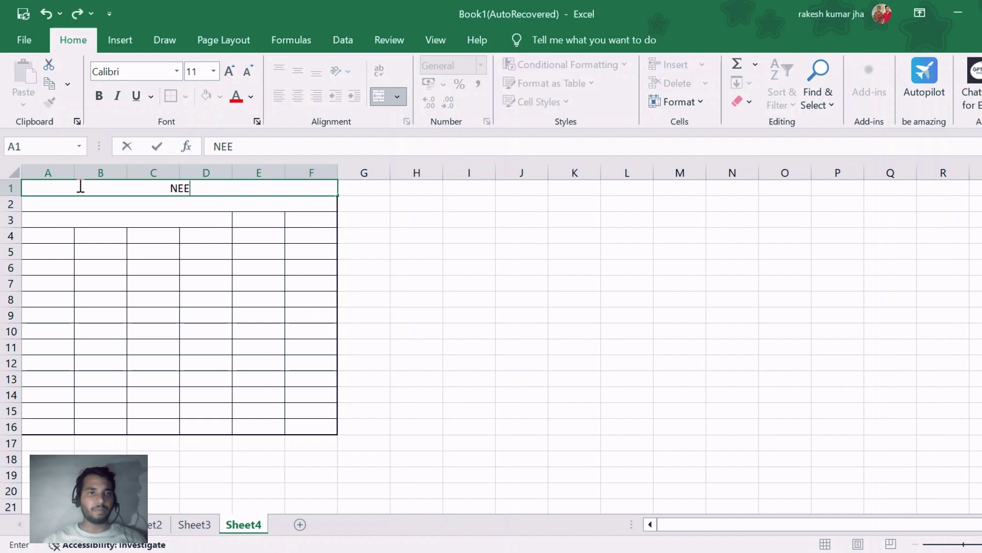
text(LKAM)
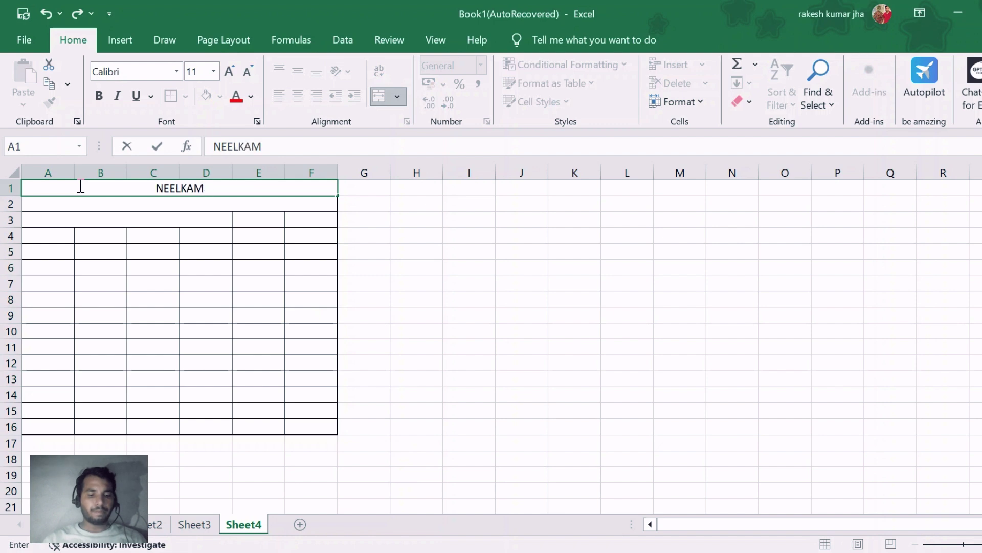
text( PVT )
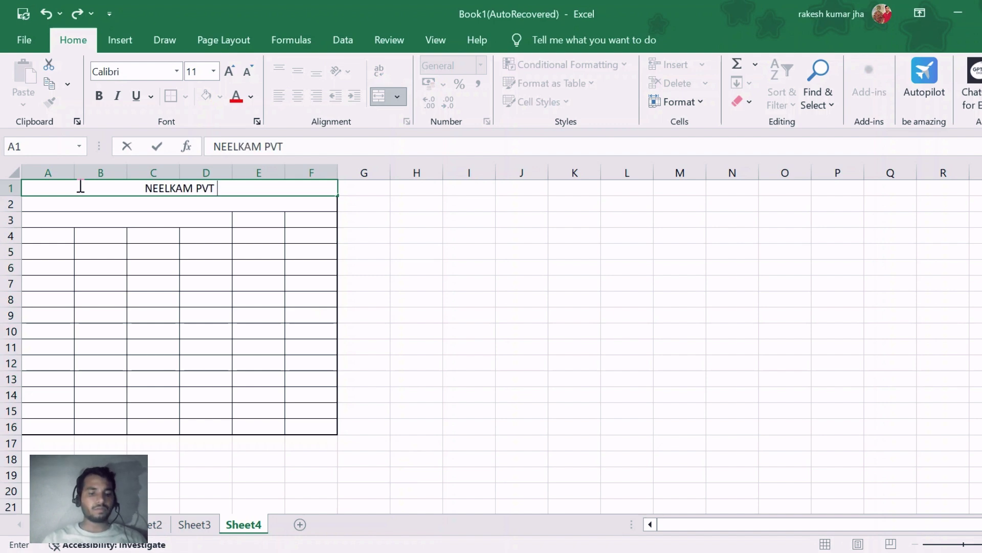
text(LTD)
key(Return)
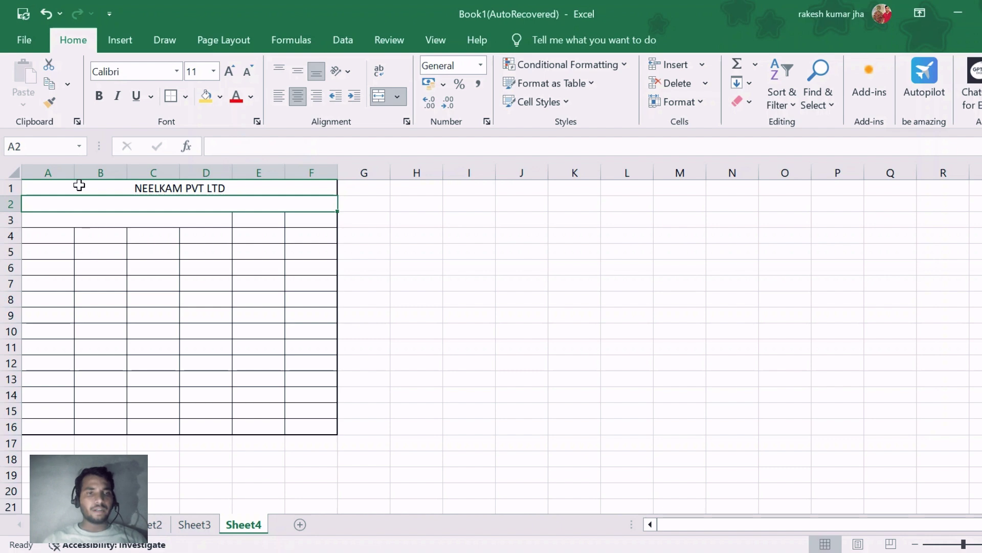
Enter the company's address in capitals in the merged cell A2
text(KHOR)
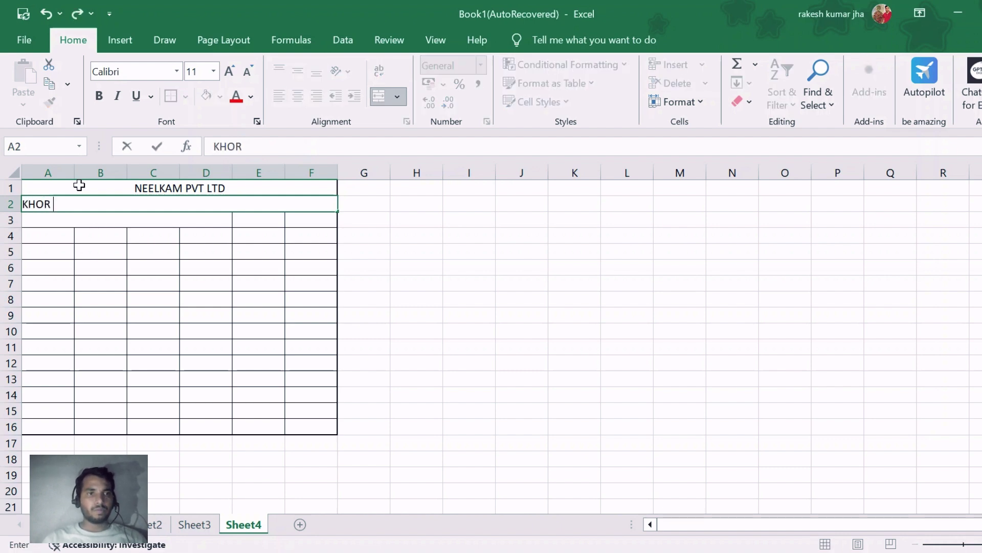
text( JAIPUR )
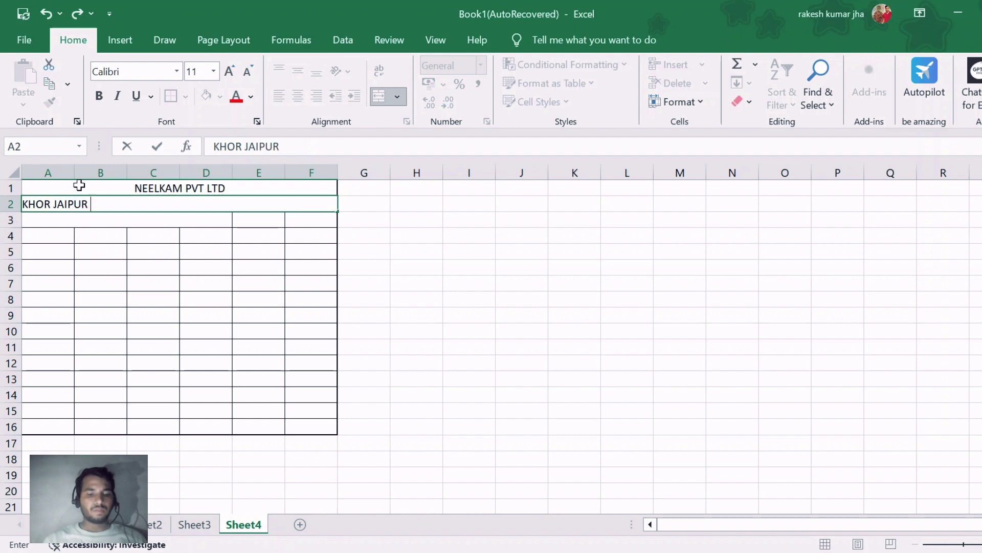
text(RAJAS)
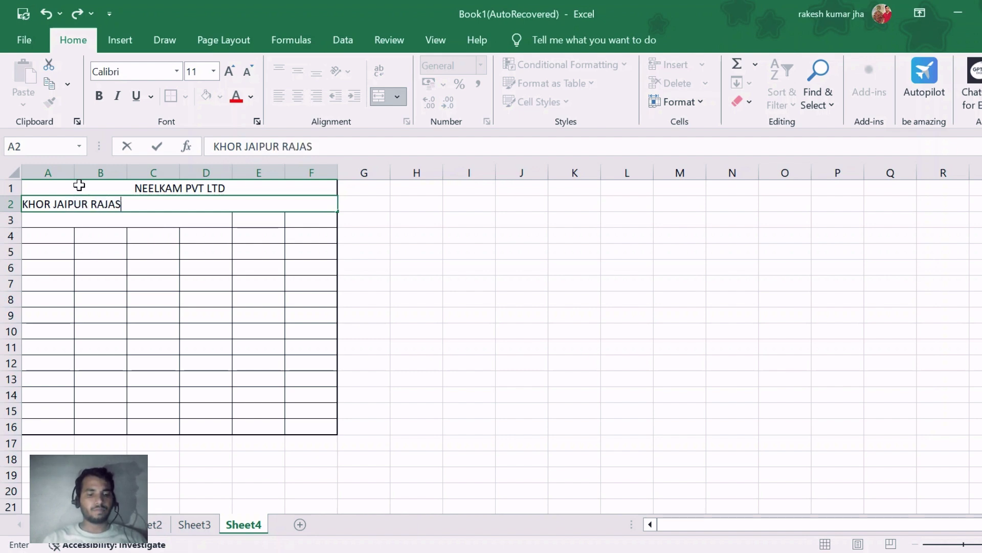
text(THAN)
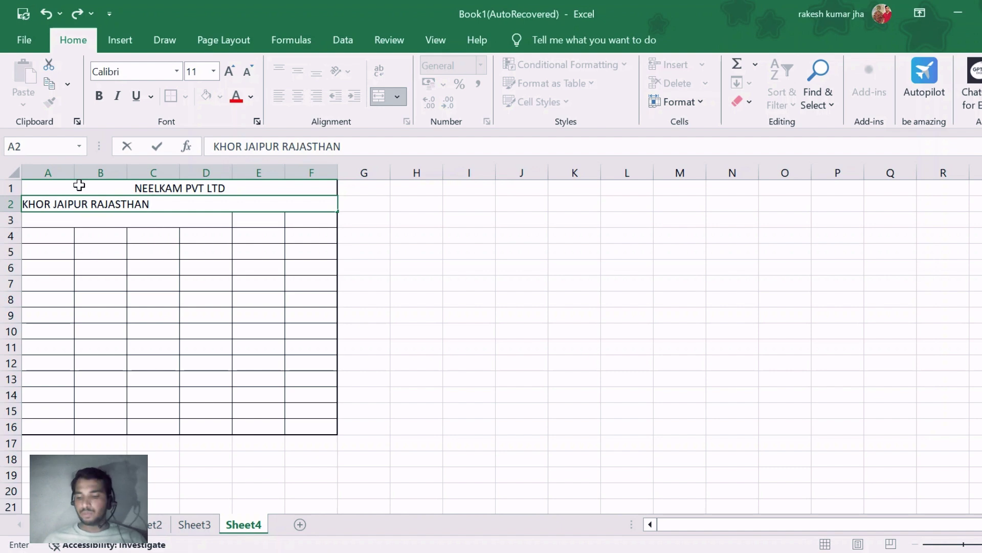
text( 08)
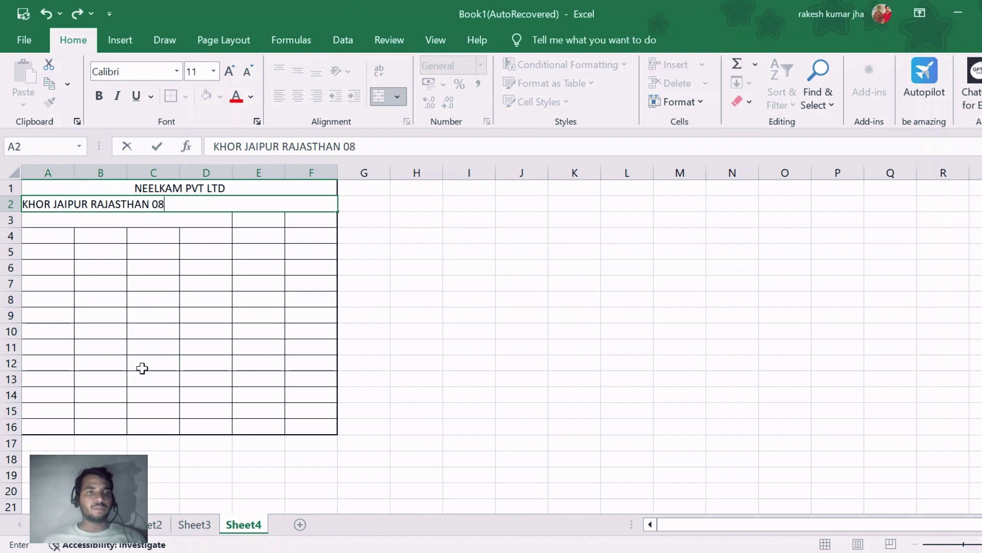
click(151, 330)
Fill row 3 with "INVOICE" in A3, "DATE" in E3 and 20-05-2025 in F3
click(138, 220)
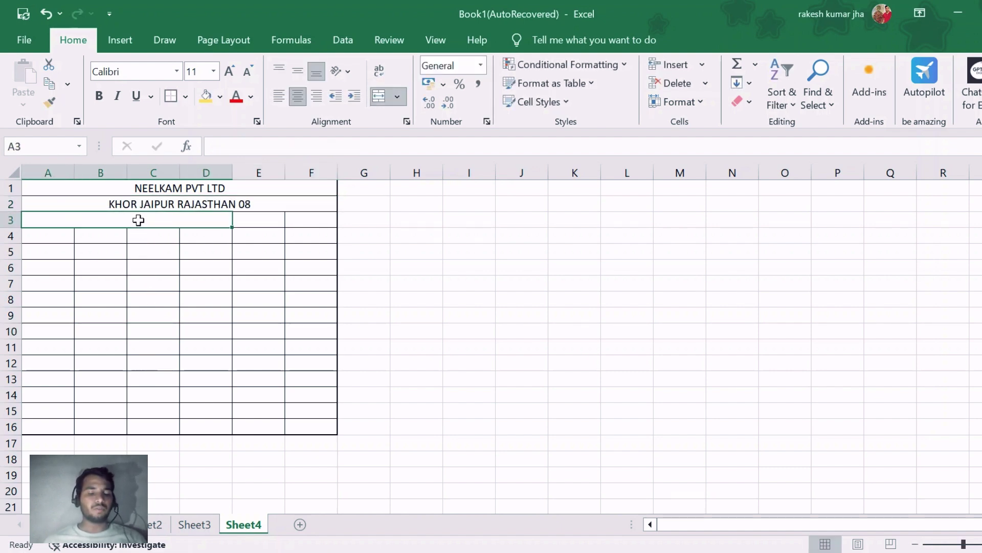
text(IN)
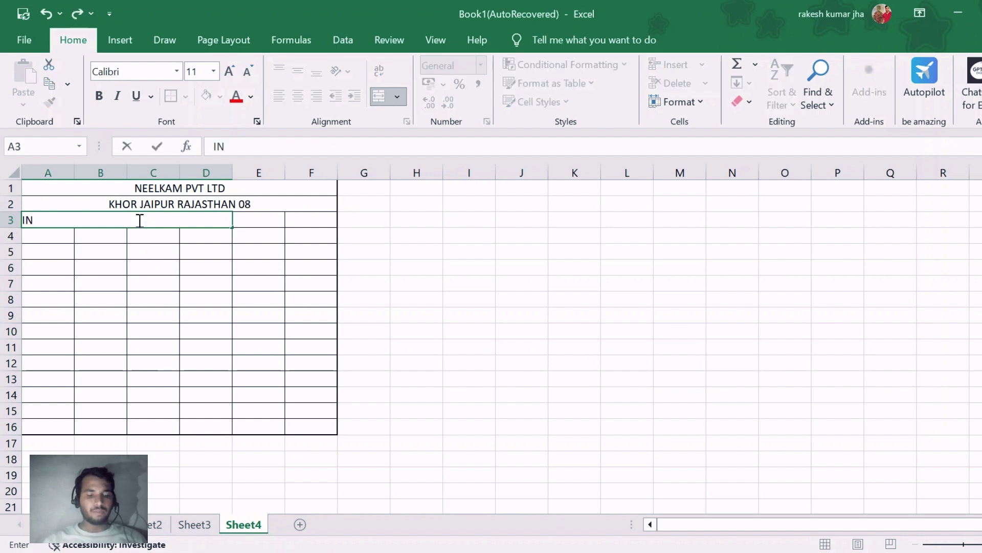
text(VOICE)
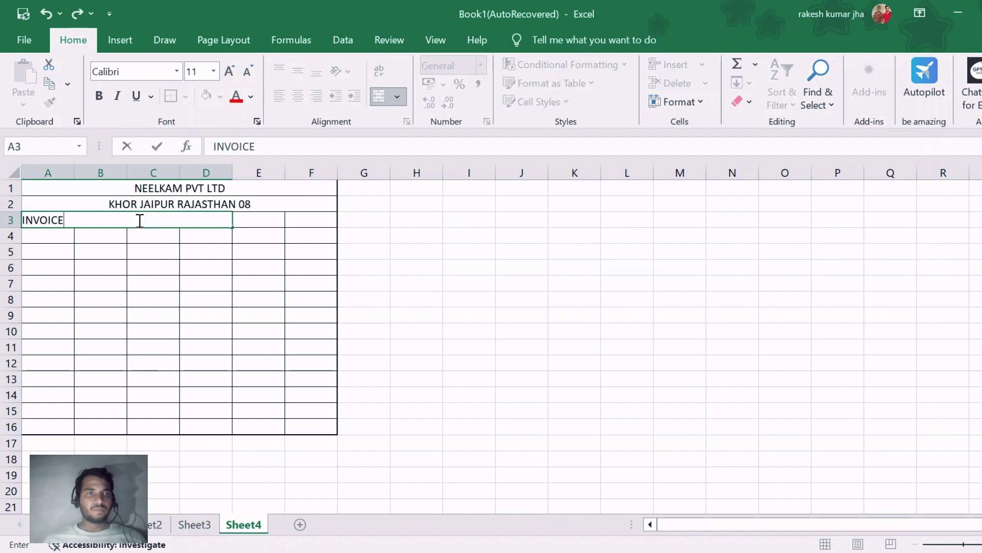
key(Tab)
text(DATE)
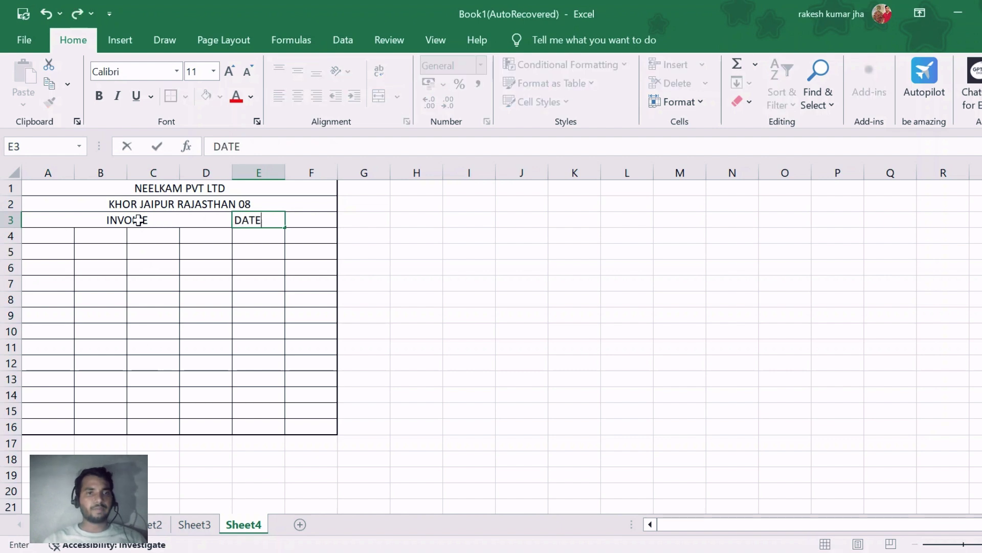
key(Tab)
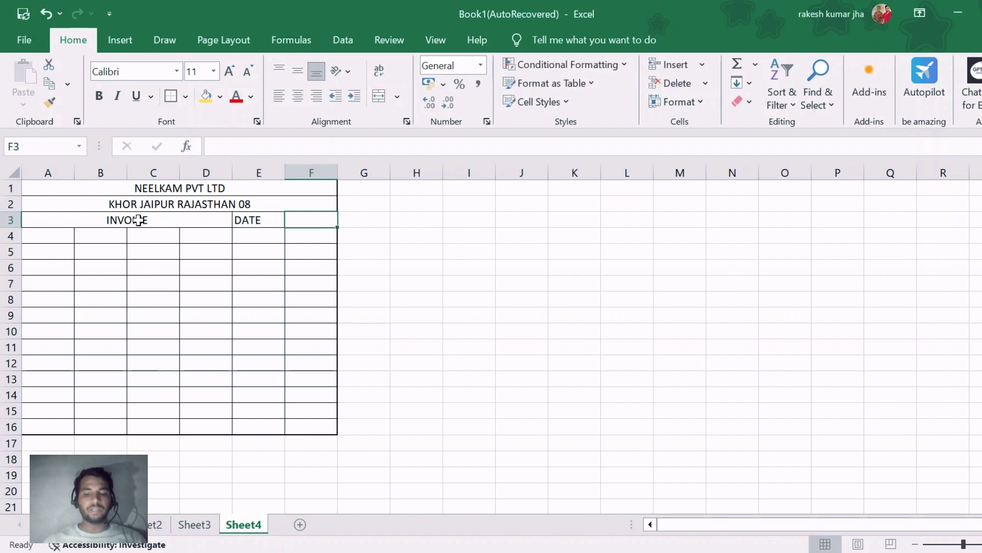
text(20-05-2025)
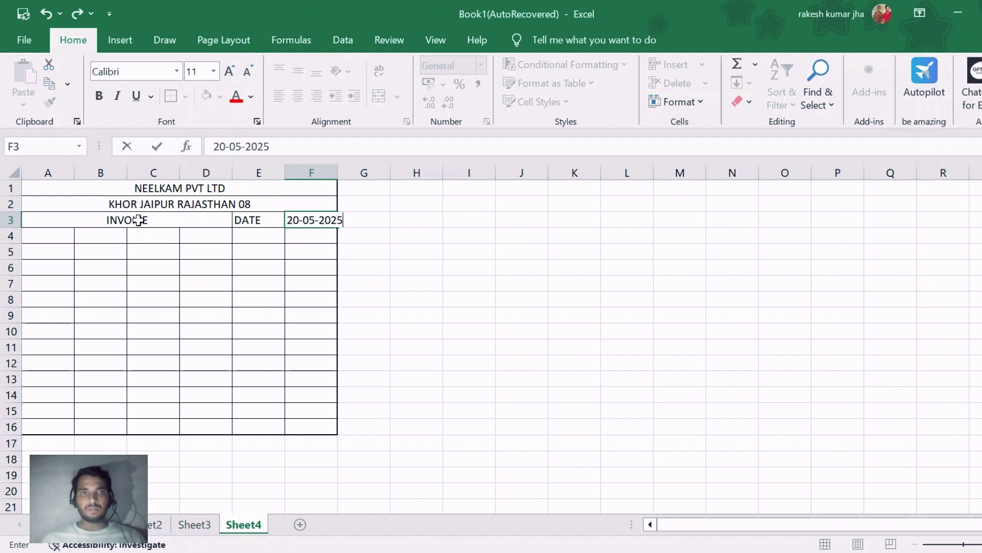
key(Return)
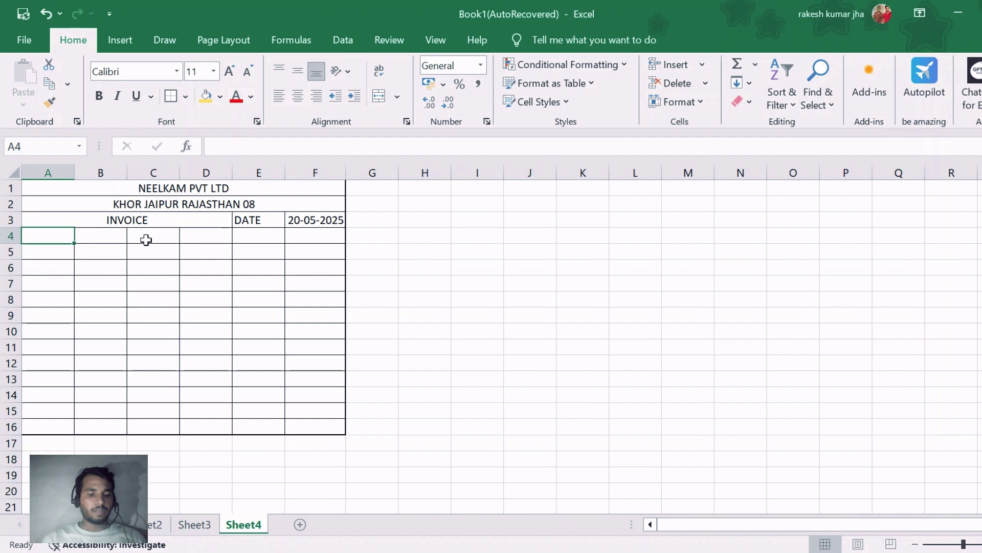
Enter the header "SR NO" in A4 and fill A5:A16 with the serial numbers 1 to 12
text(SRN)
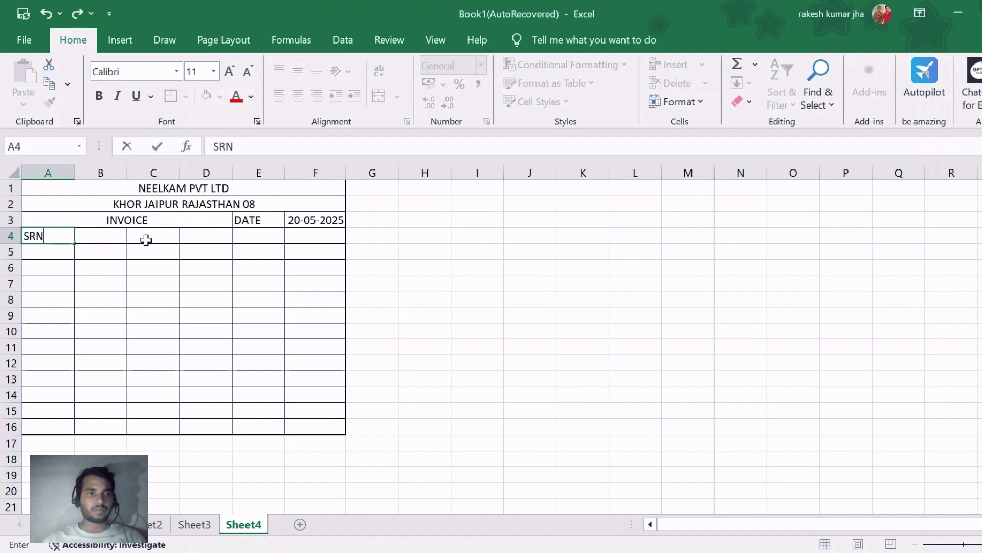
text( NO)
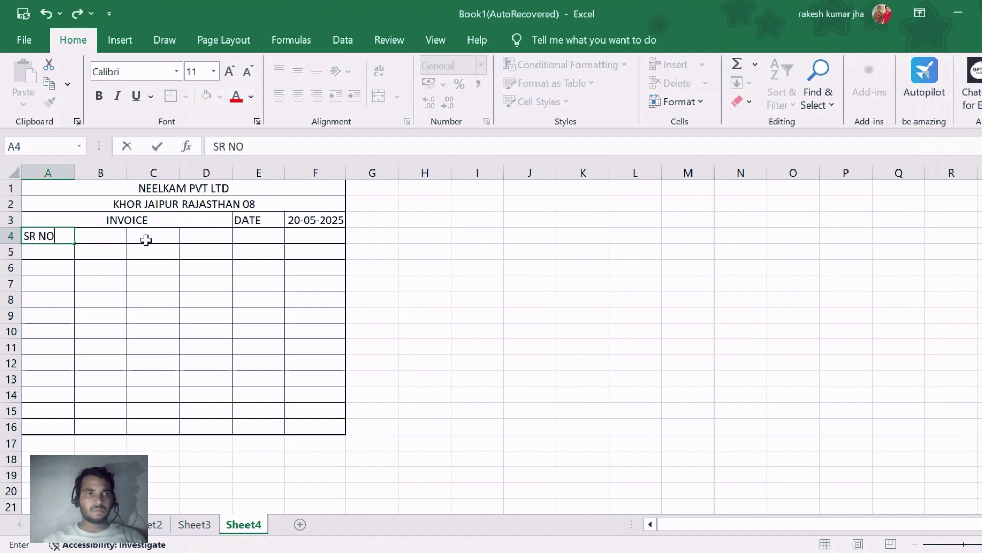
key(Return)
text(1)
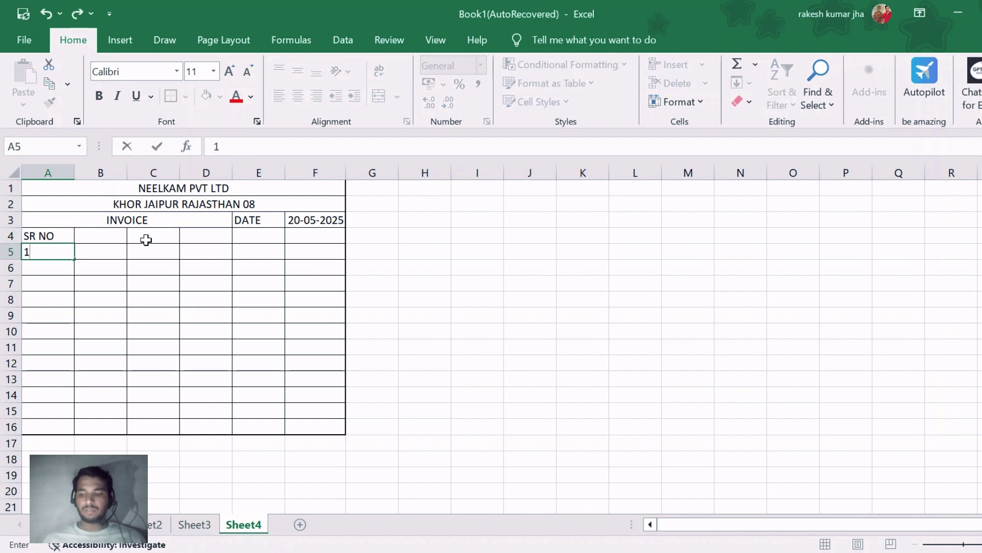
key(Return)
text(2)
key(Return)
text(3)
key(Return)
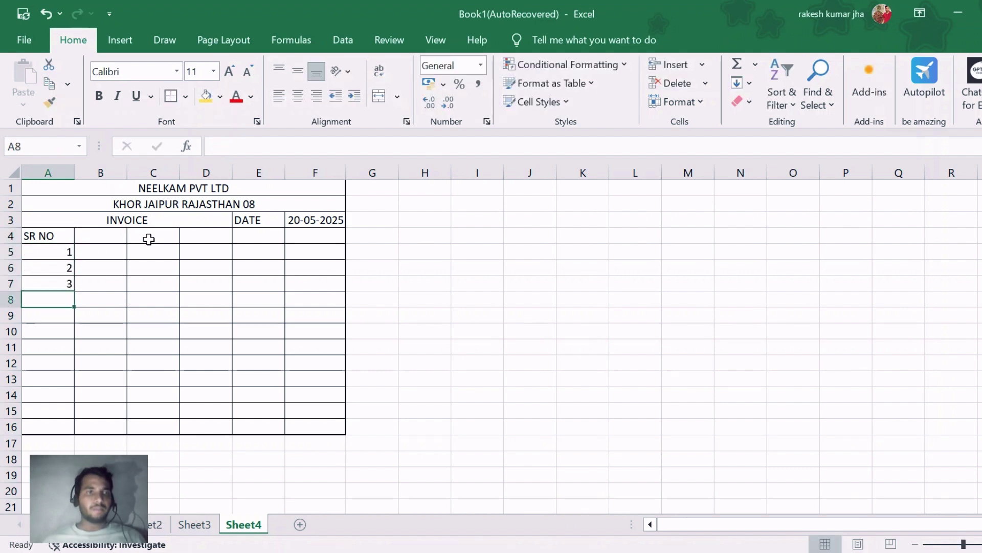
drag(54, 252, 67, 438)
click(163, 475)
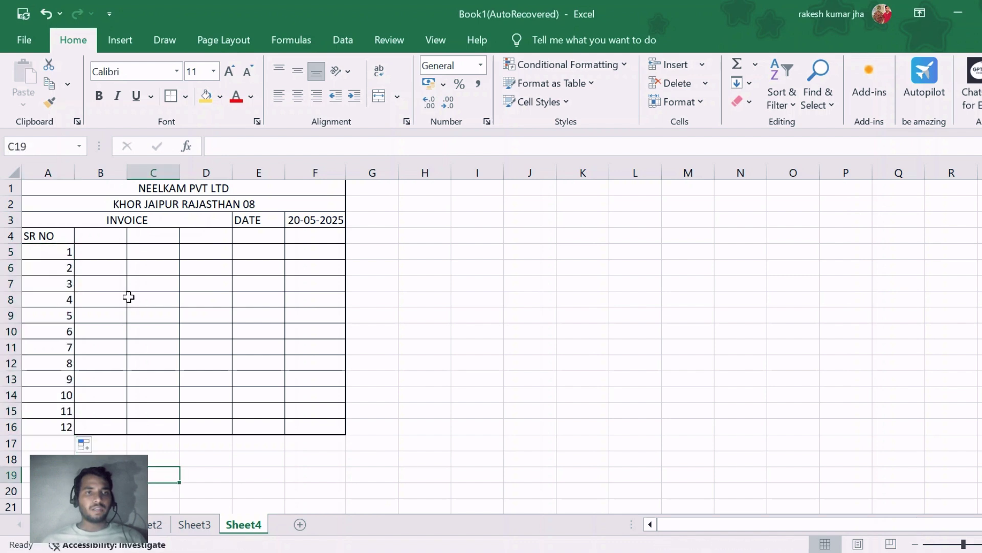
Enter the column headers "ITEM NAME", "QTY", "RATE", "REMAKS" and "AMOUNT" in B4:F4
click(104, 237)
text(IT)
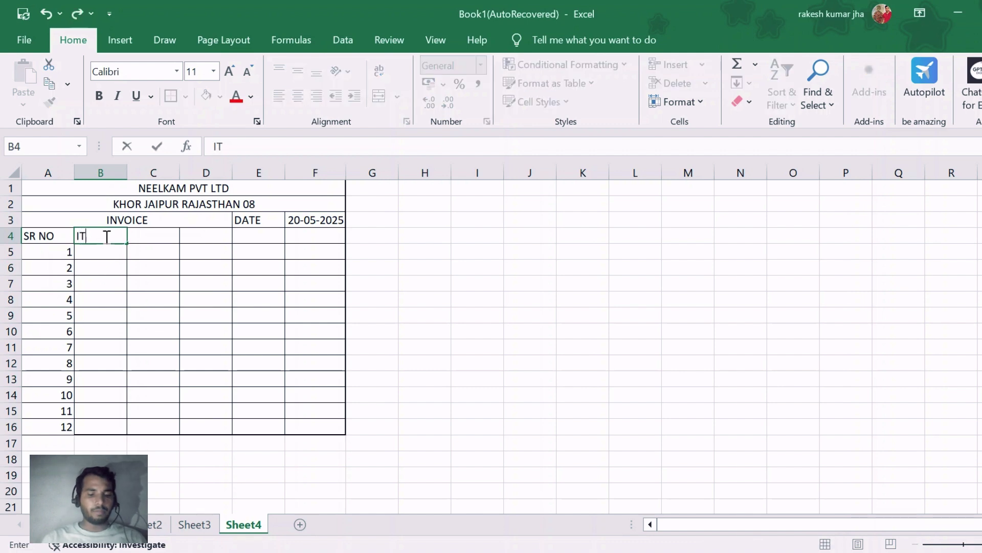
text(EM)
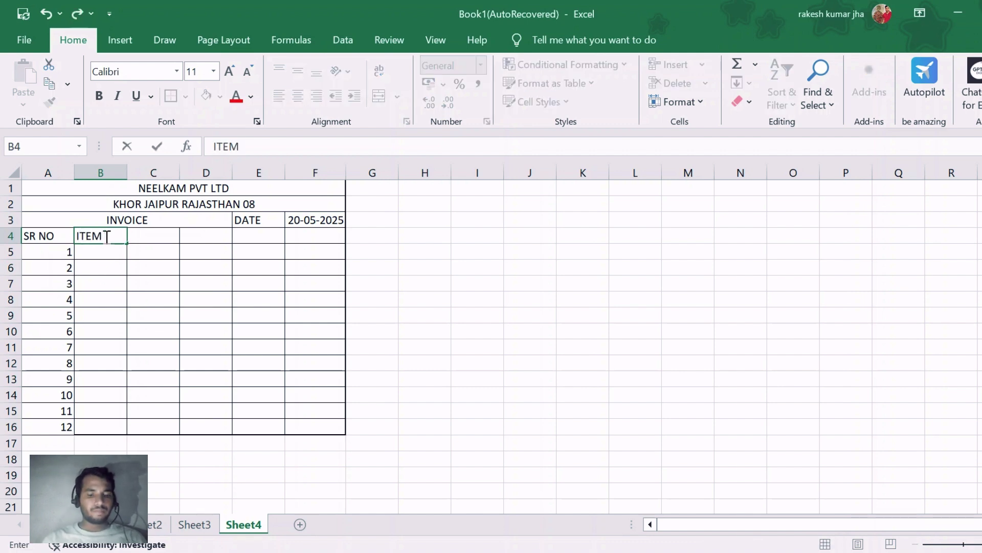
text( NAME)
key(Tab)
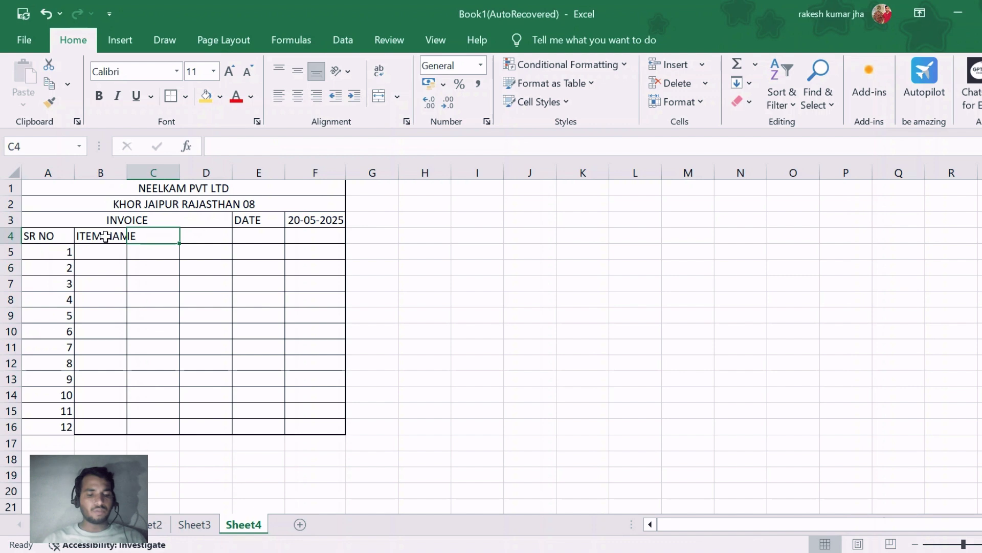
text(QT)
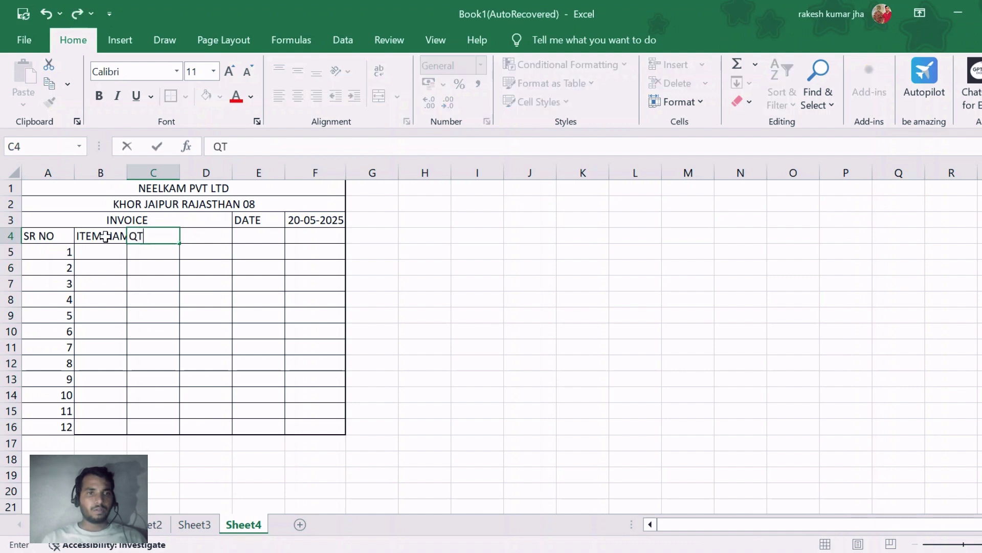
text(Y)
key(Tab)
text(RAT)
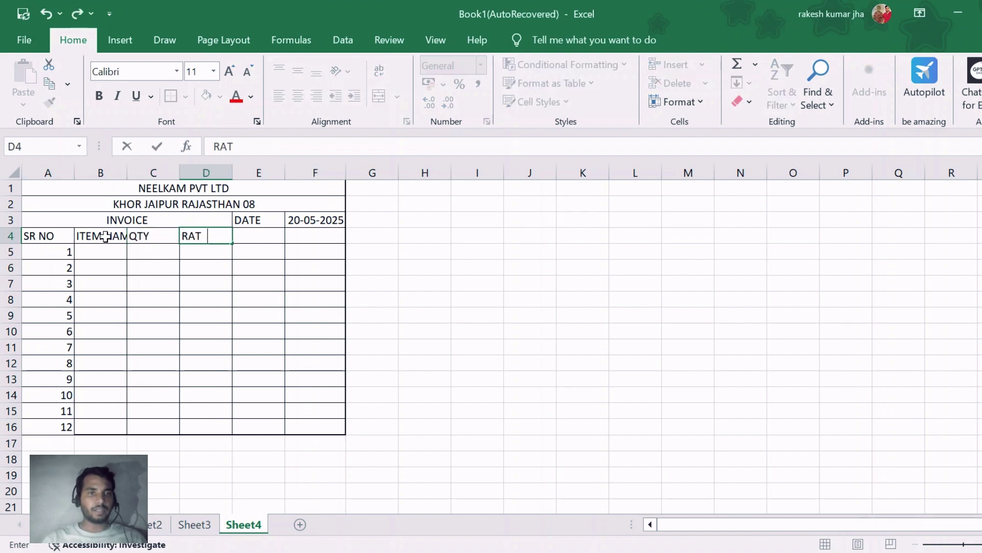
key(Tab)
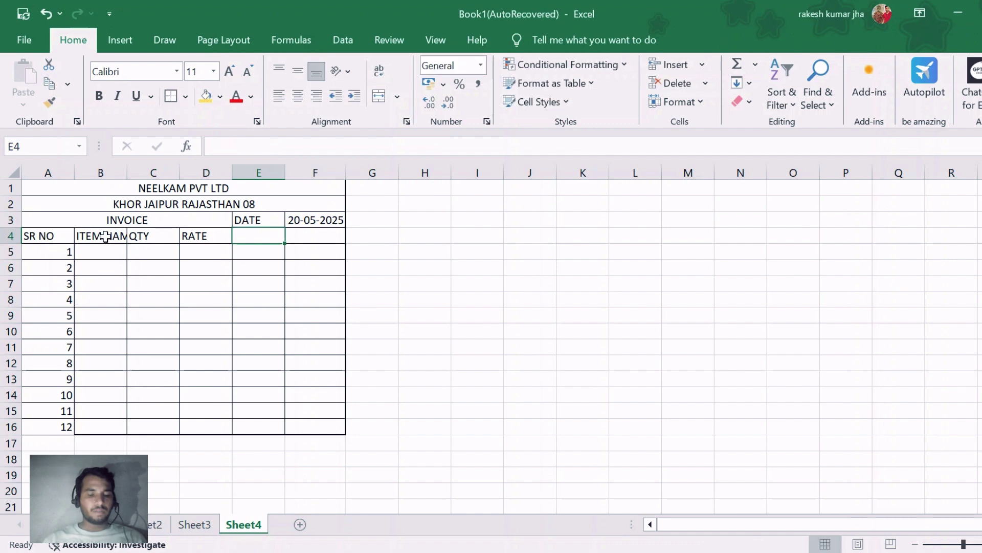
text(REMA)
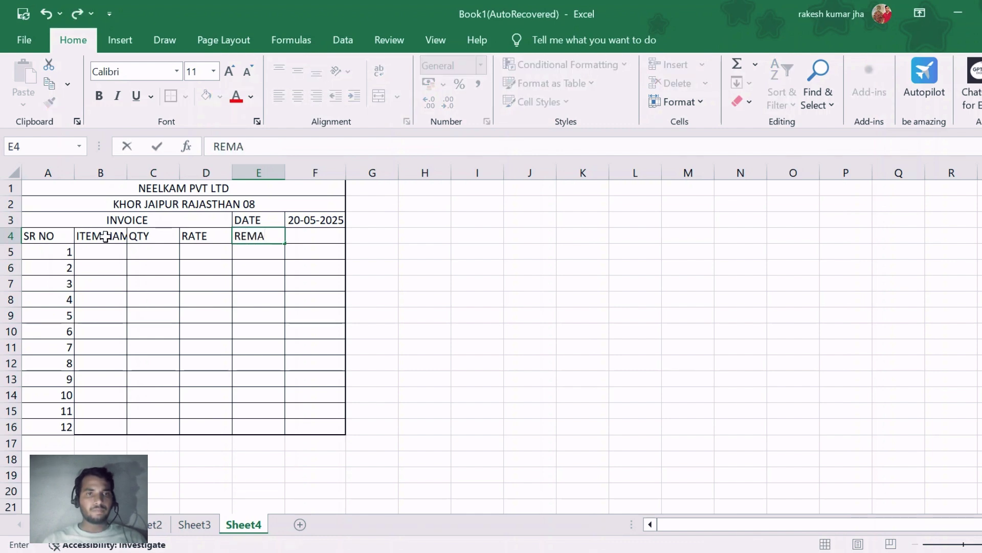
text(KS)
key(Tab)
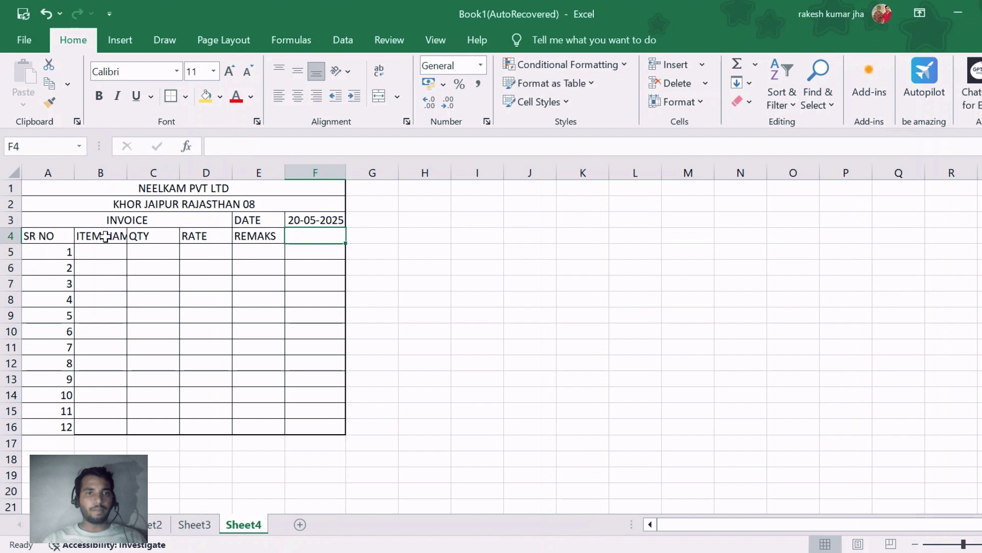
text(AMOUNT)
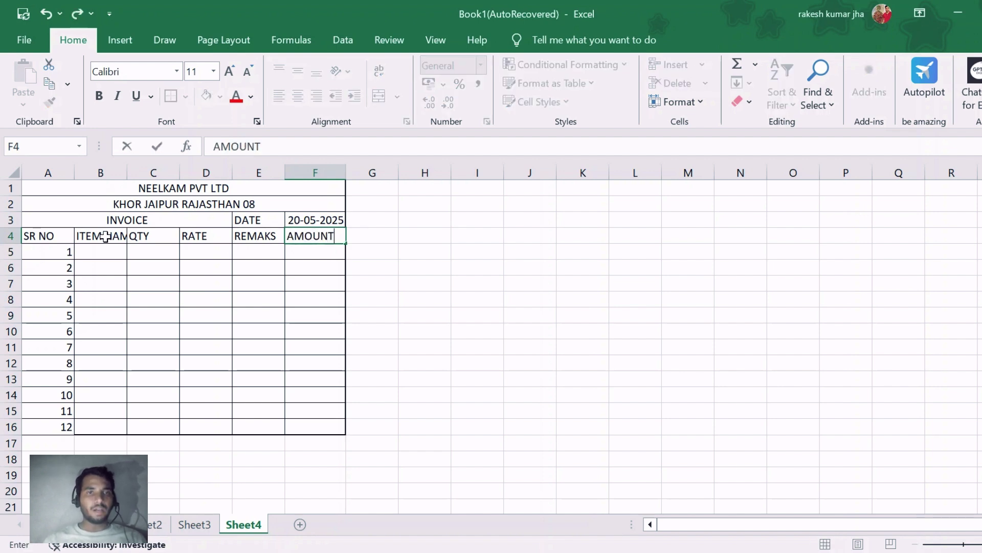
key(Tab)
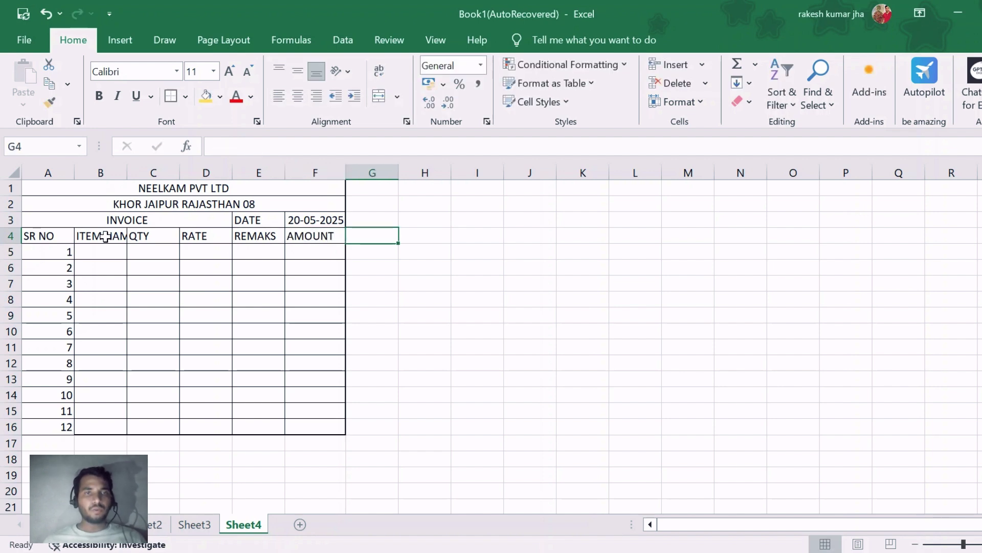
double_click(296, 237)
click(296, 256)
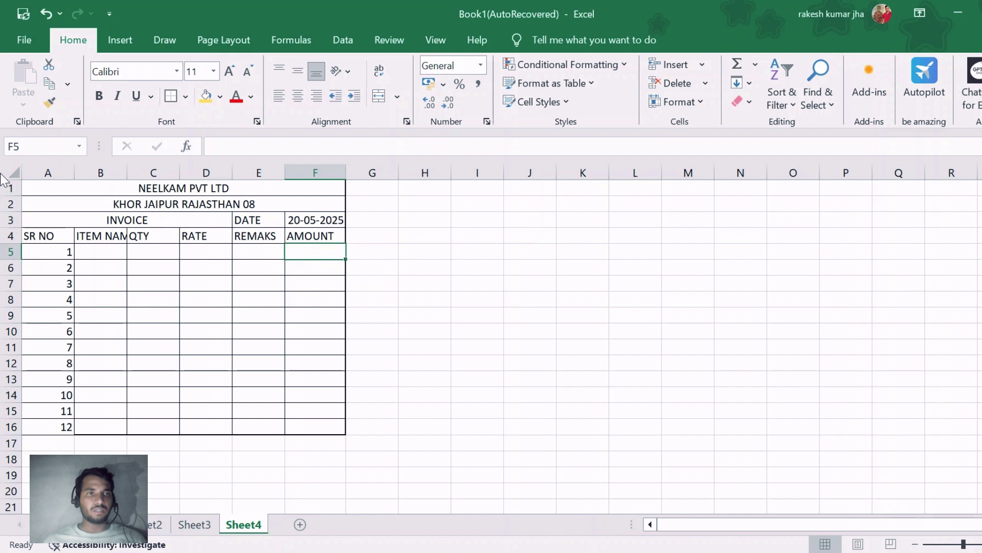
Widen all columns of the sheet slightly, and widen column F further to fit the date in F3
click(19, 172)
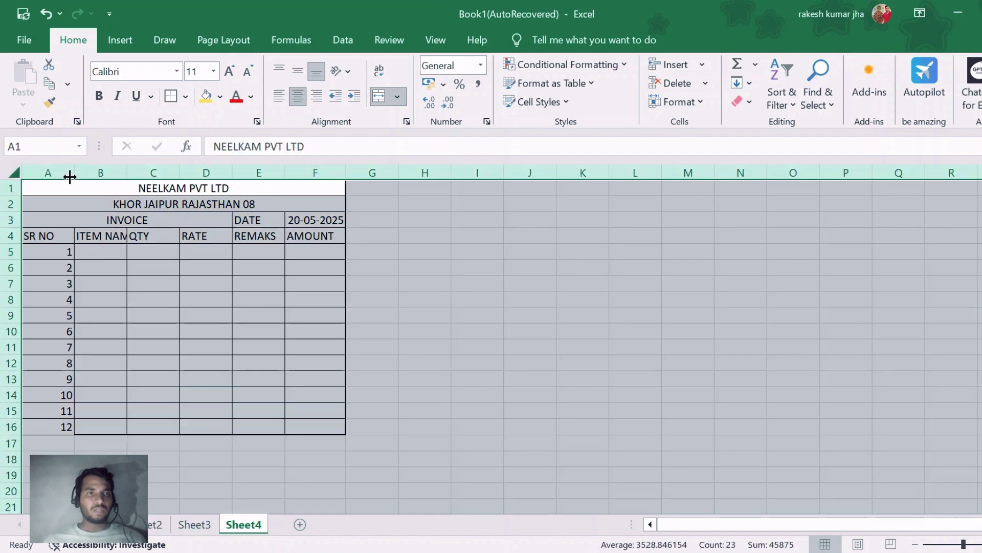
drag(75, 173, 77, 173)
click(201, 301)
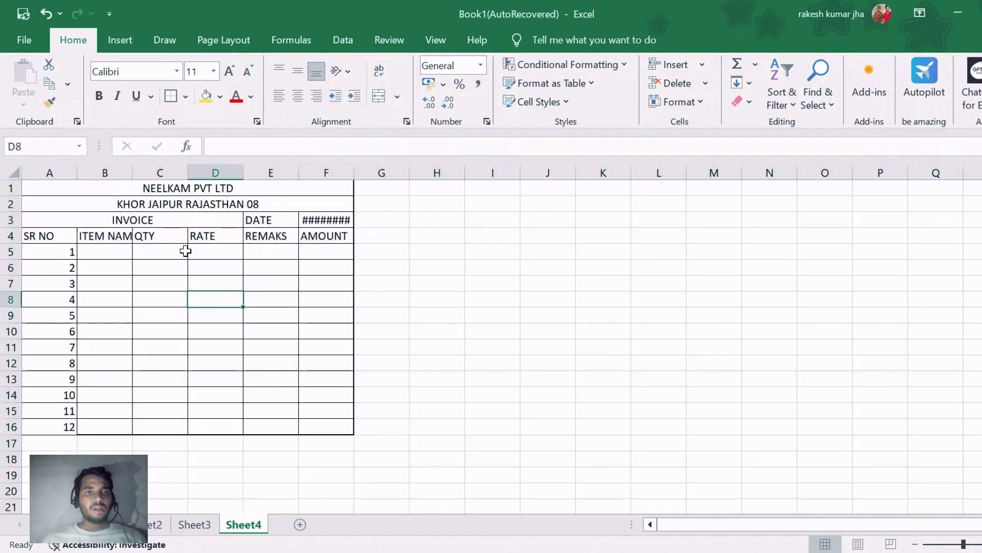
drag(353, 176, 364, 176)
click(412, 335)
Enter the item names MOBILE, TV, IRON, REF and WASING MACHINE in B5:B9
click(114, 252)
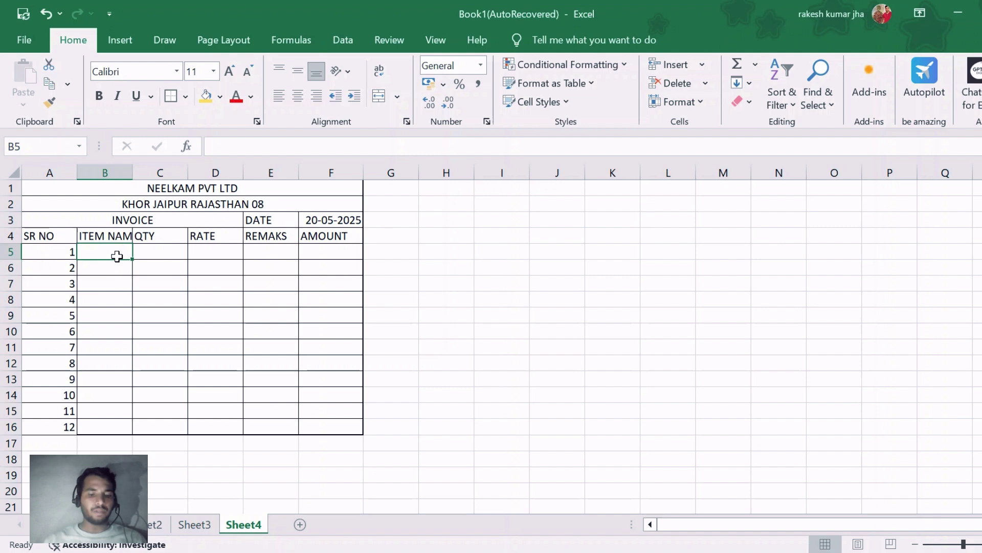
text(MOBILE)
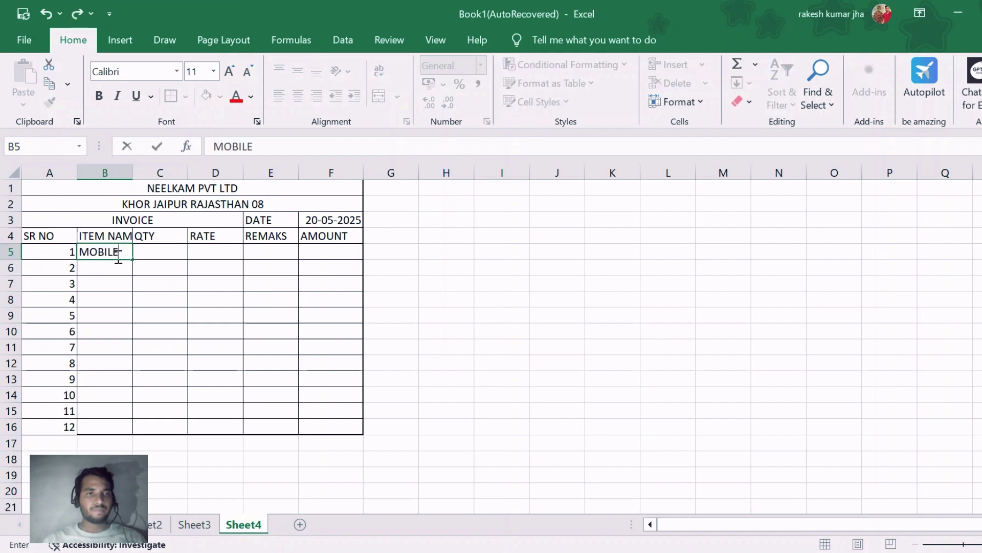
key(Return)
text(3)
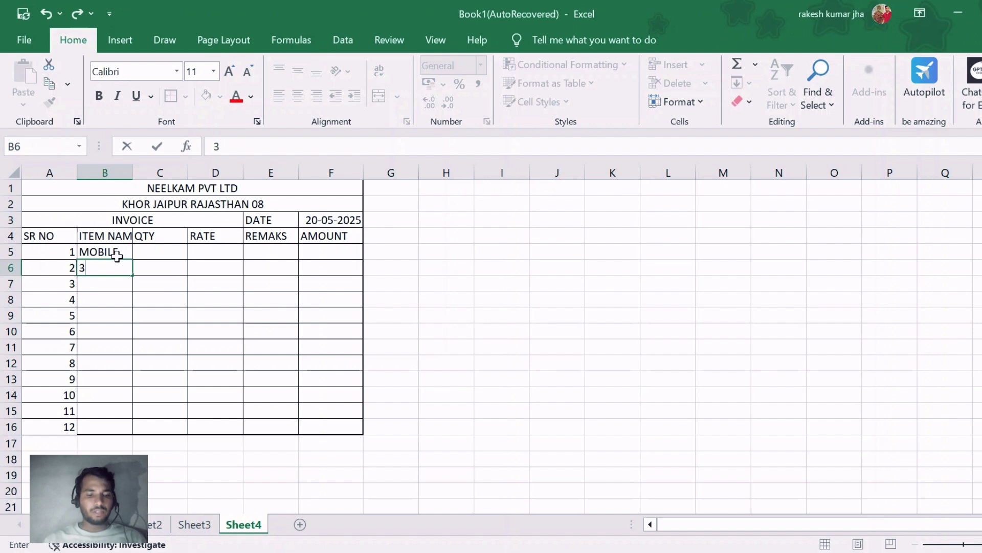
key(Return)
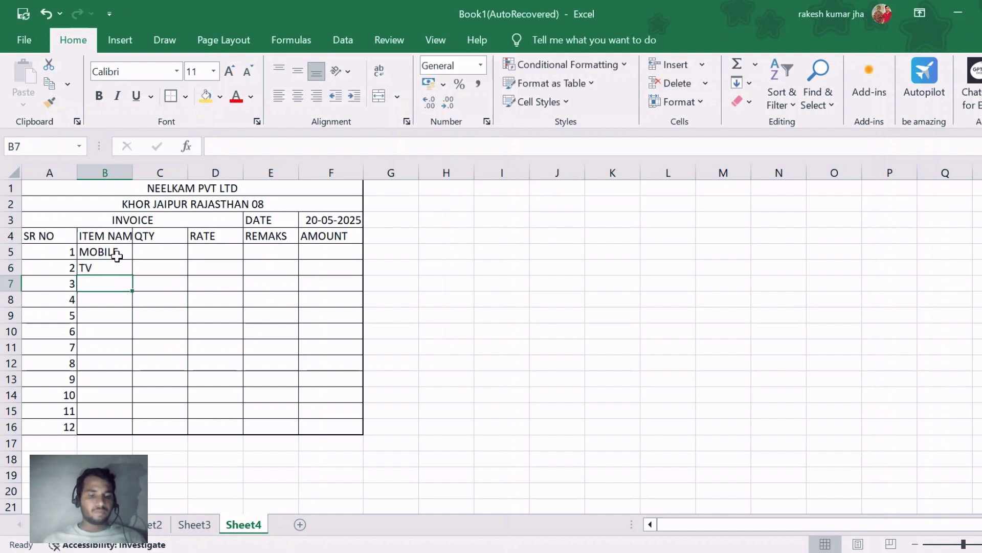
text(IRON)
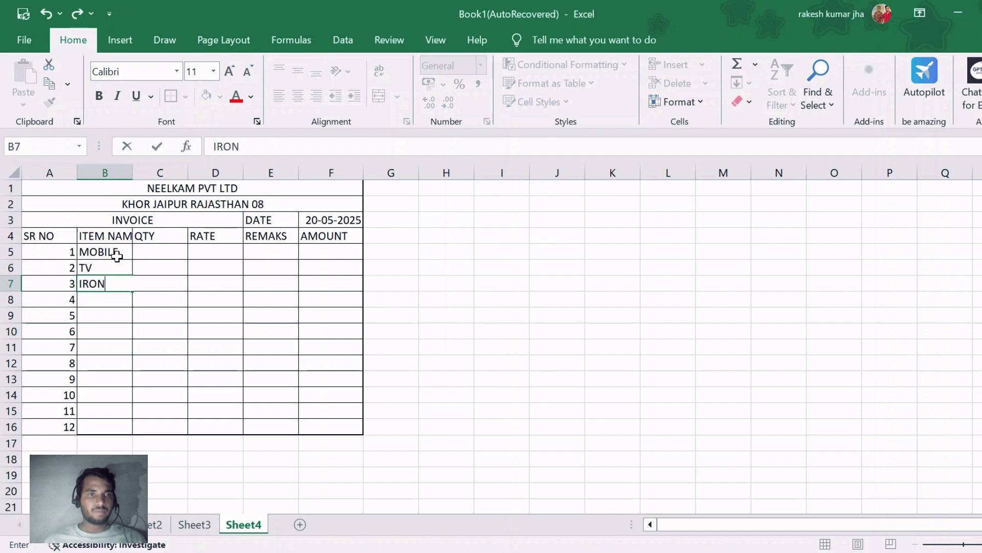
key(Return)
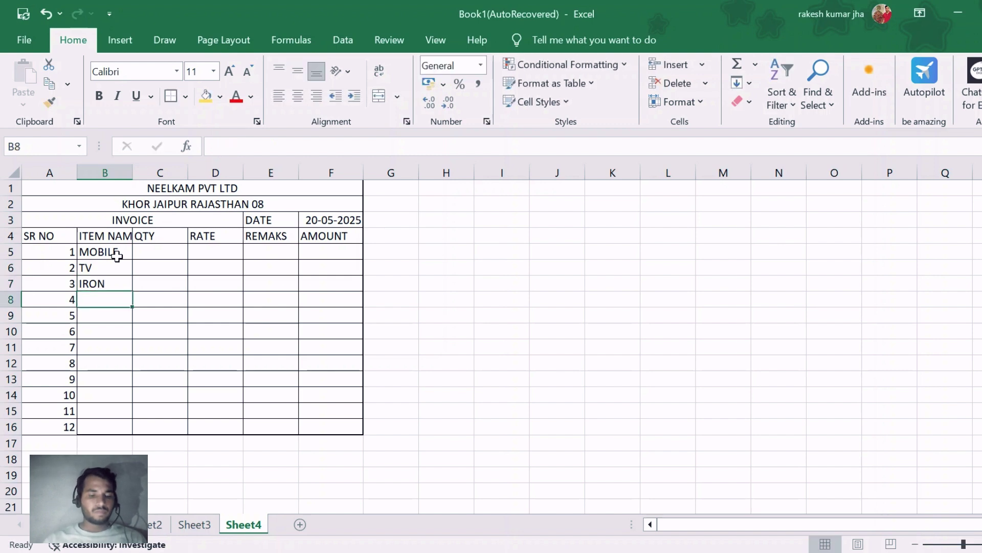
text(RE)
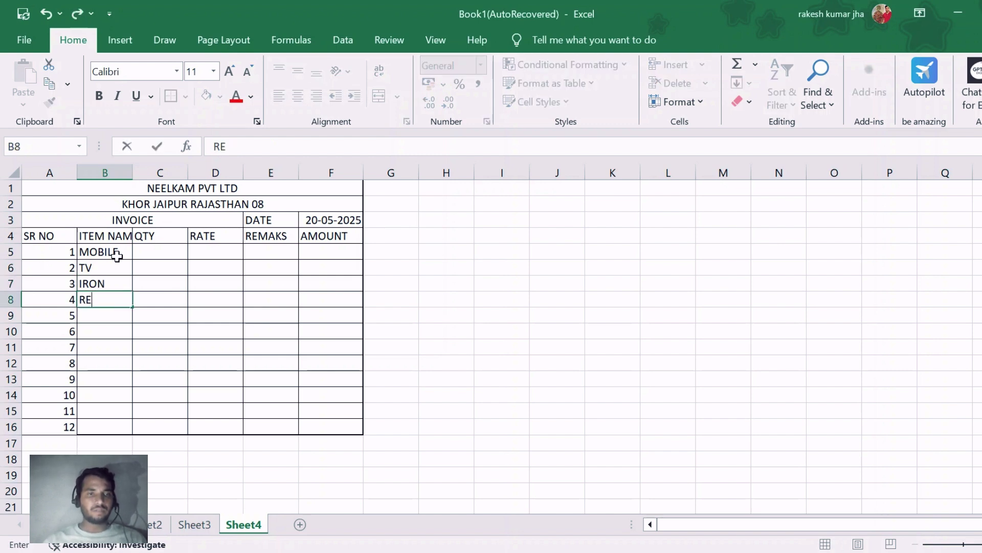
text(F)
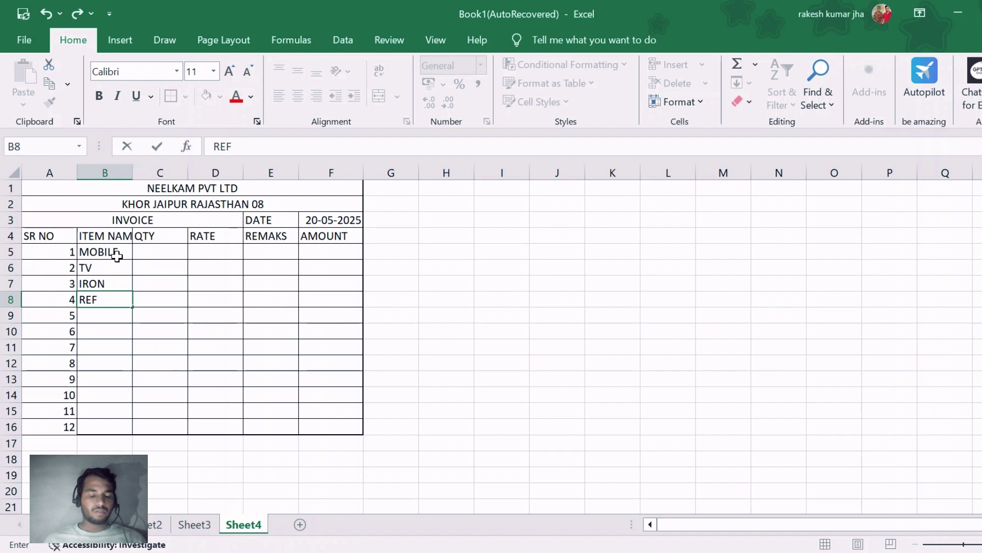
key(Return)
text(WAS)
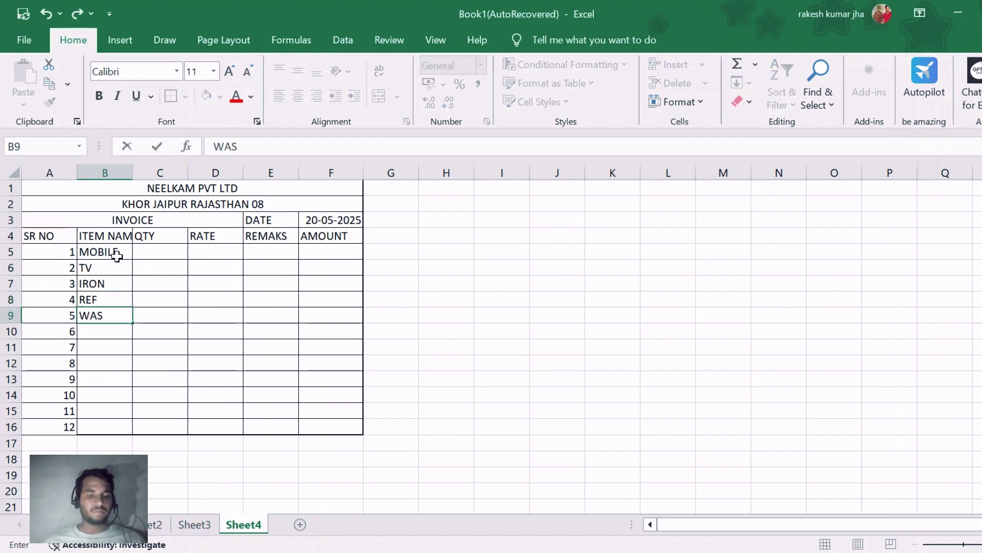
text(ING )
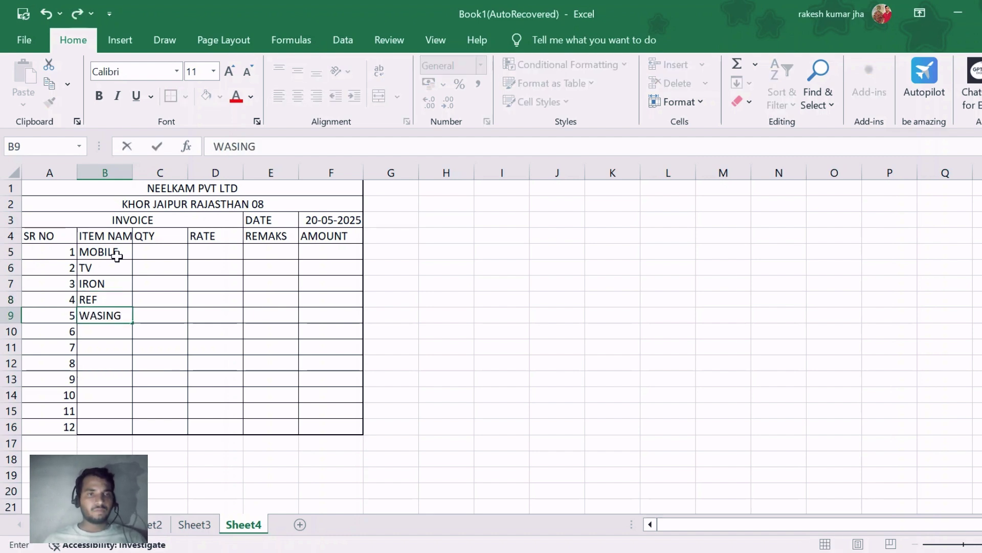
text(MACHINE)
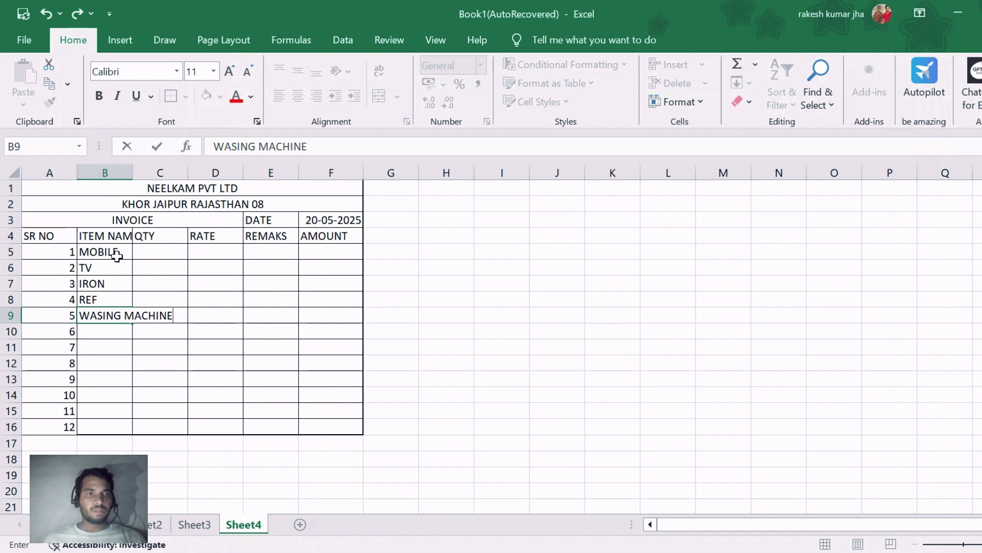
key(Return)
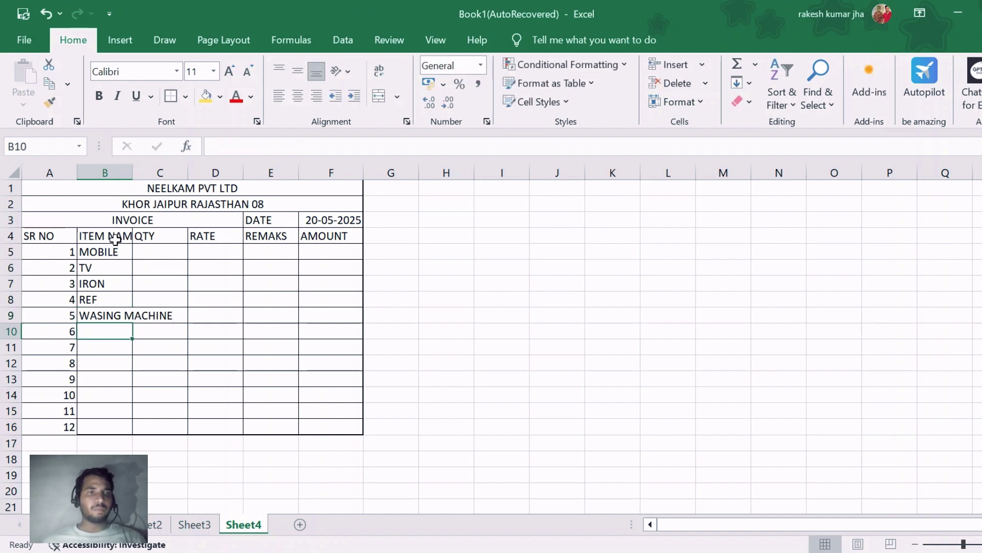
Fill the item names in B5:B9 down to B16 so the list repeats
click(98, 249)
drag(98, 250, 132, 430)
click(160, 426)
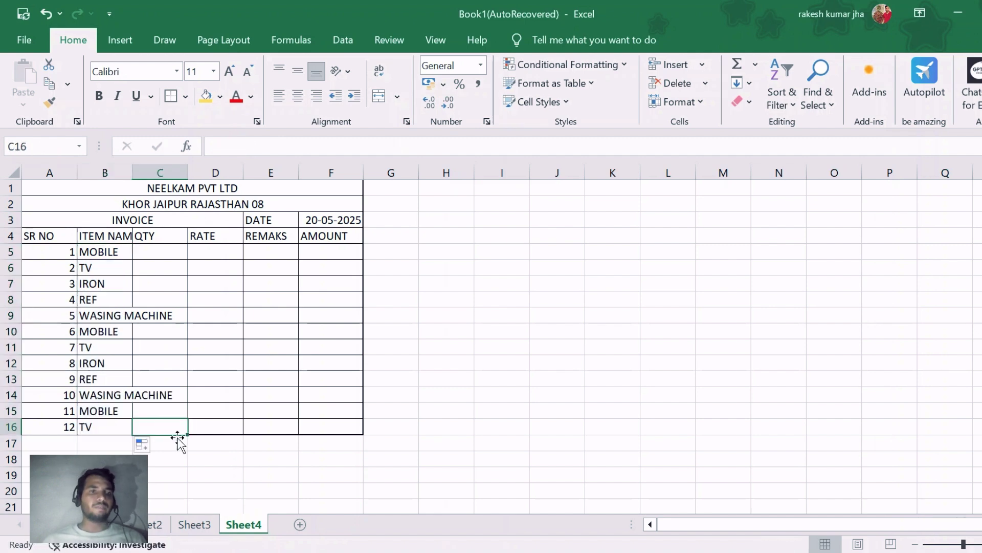
Enter the quantities 1, 2, 3, 4, 2 and 5 in C5:C10
double_click(169, 254)
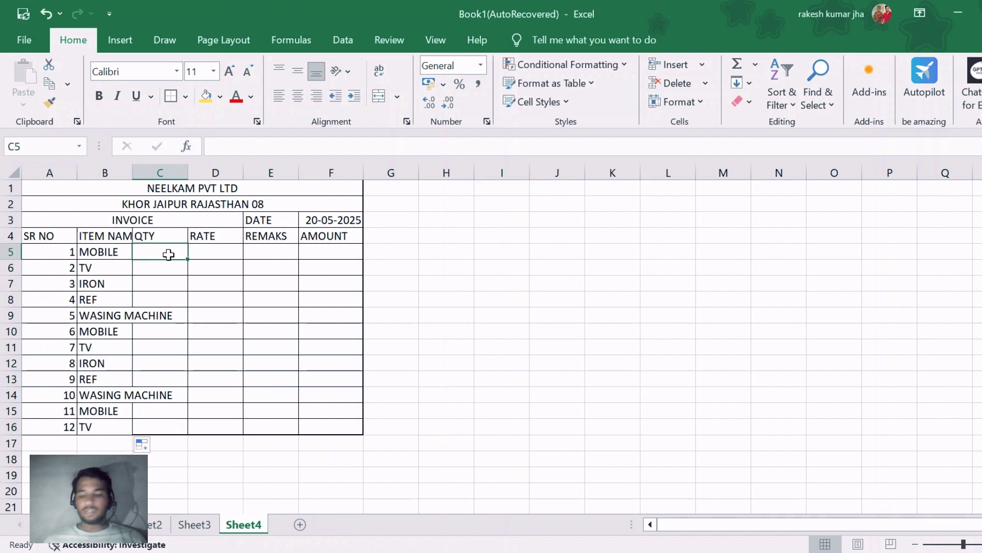
text(1)
key(Return)
text(2)
key(Return)
text(3)
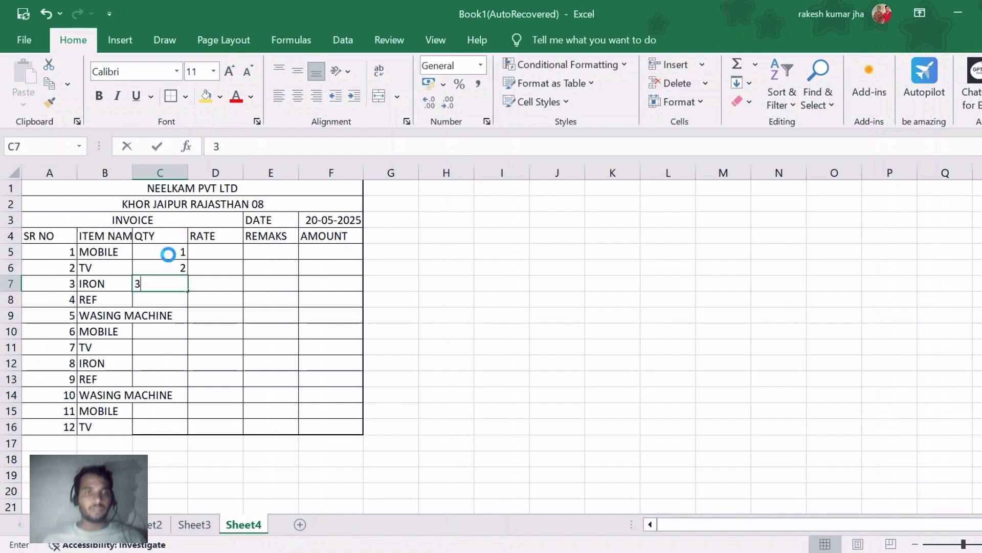
key(Return)
text(4)
key(Return)
text(2)
key(Return)
text(5)
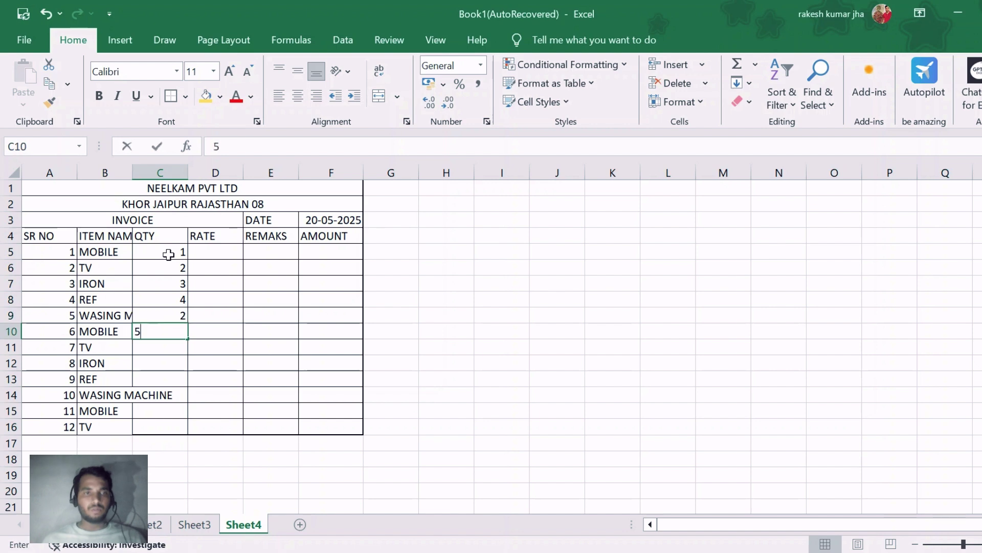
key(Return)
Enter the quantities 2, 5, 453, 44, 1 and 1 in C11:C16
text(2)
key(Return)
text(5)
key(Return)
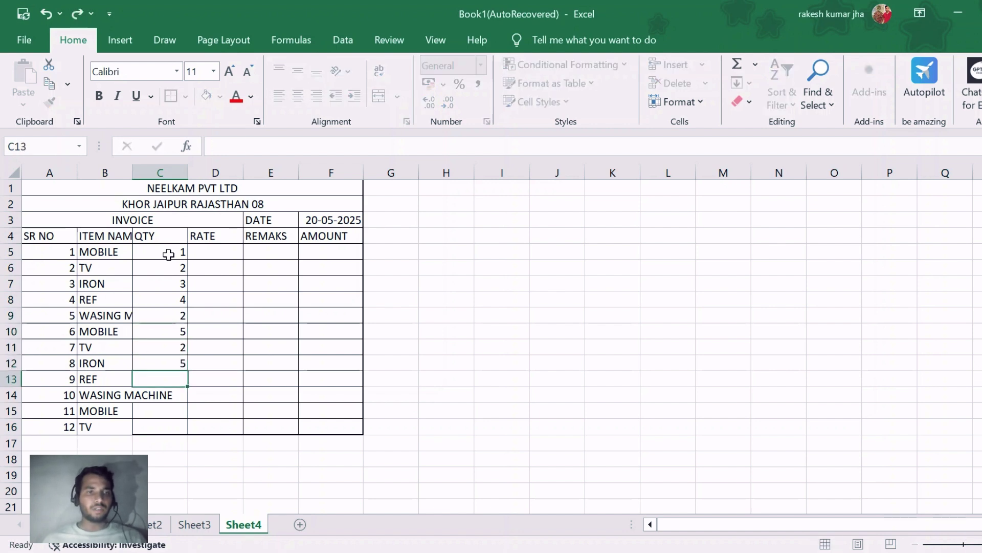
text(453)
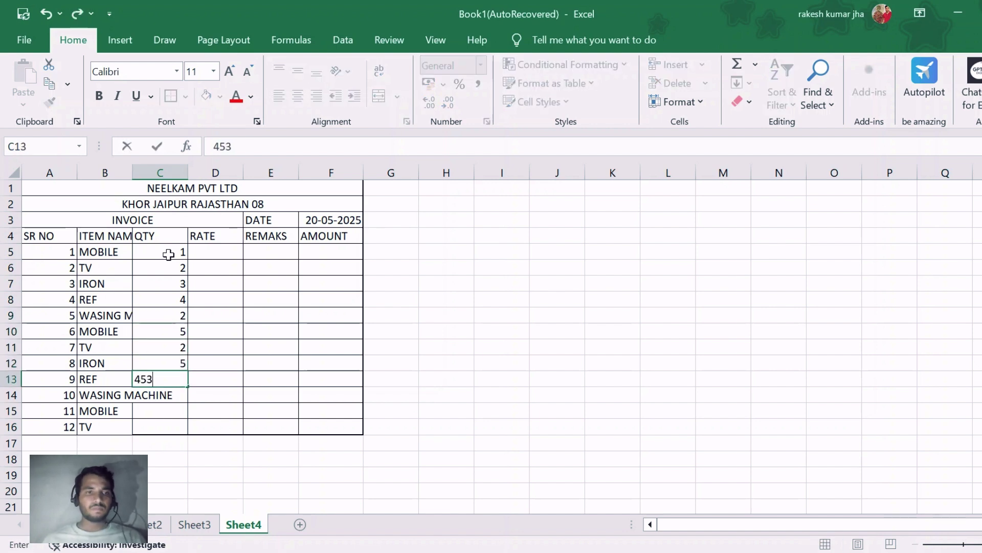
key(Return)
text(44)
key(Return)
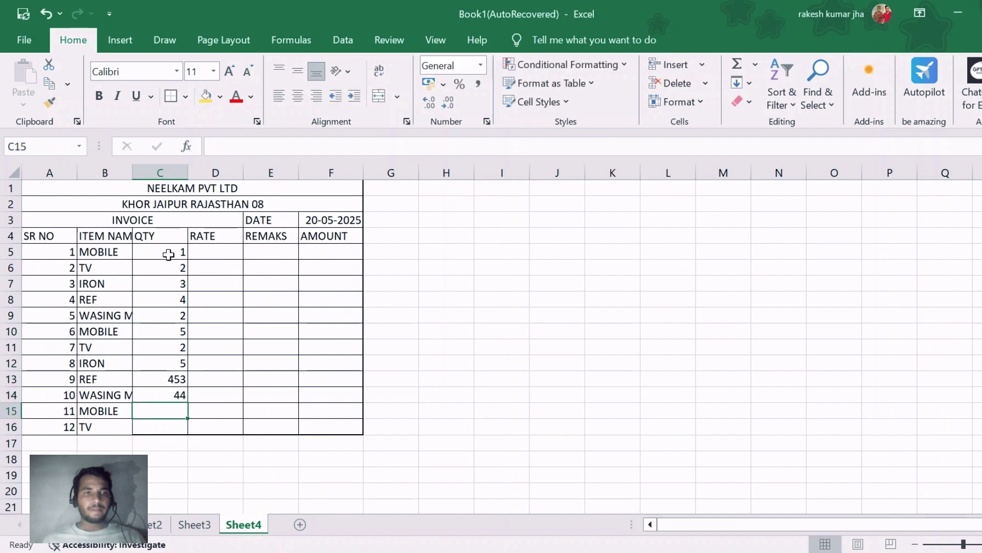
text(1)
key(Return)
text(1)
key(Return)
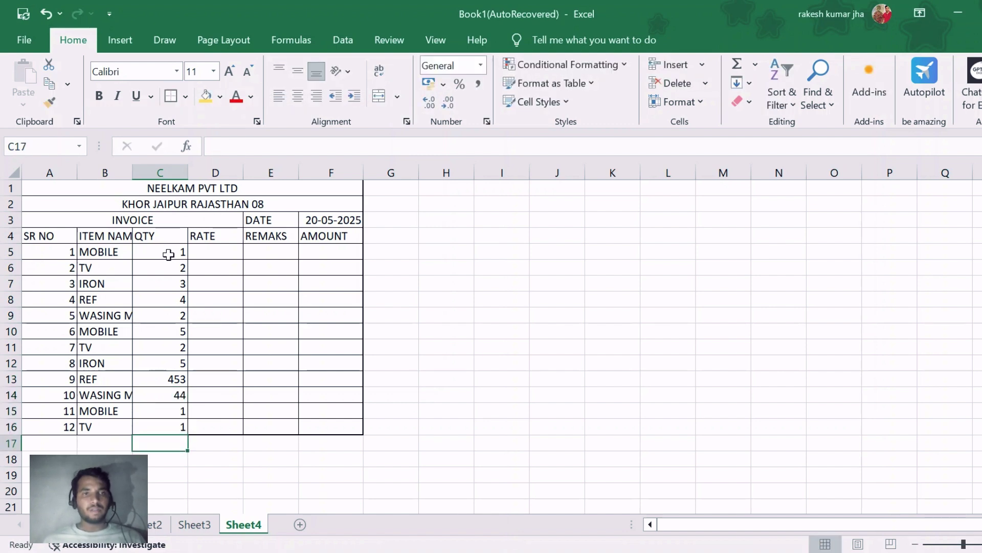
Enter the rates 14000, 10000, 599, 14999 and 11100 in D5:D9
click(213, 252)
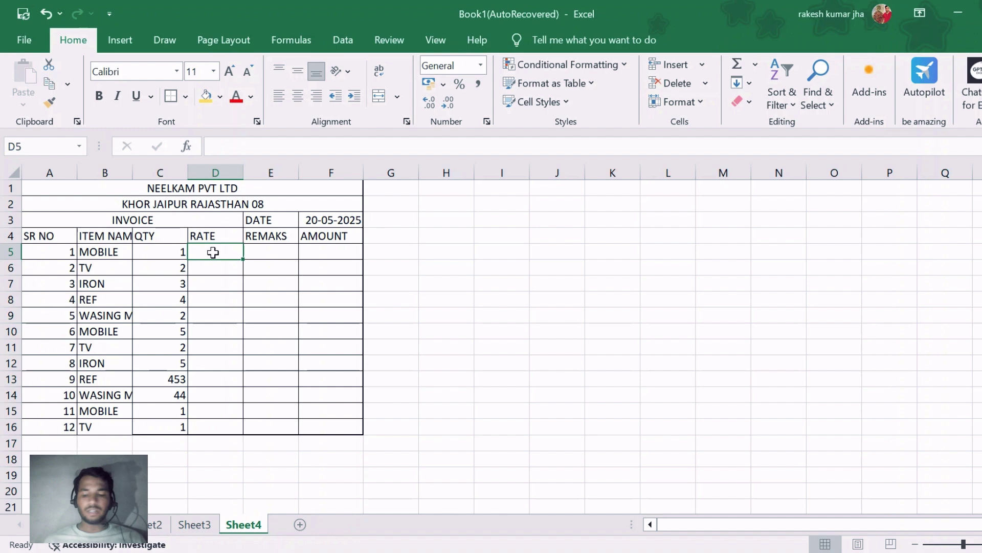
text(14000)
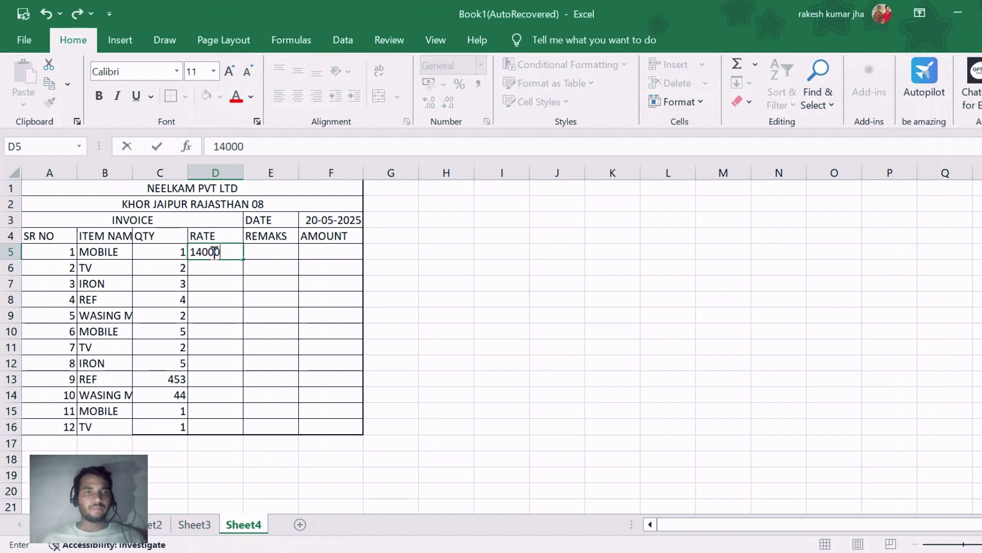
key(Return)
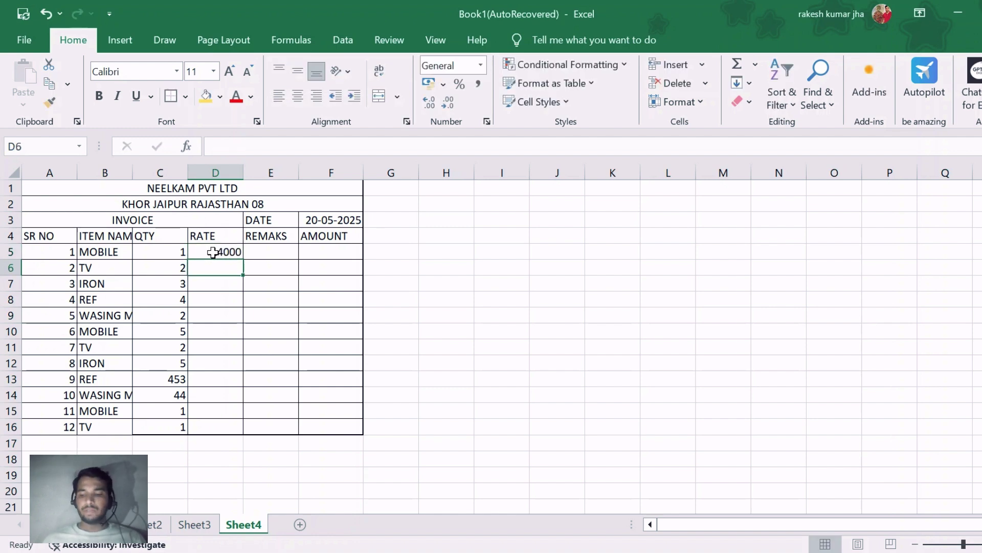
text(10000)
key(Return)
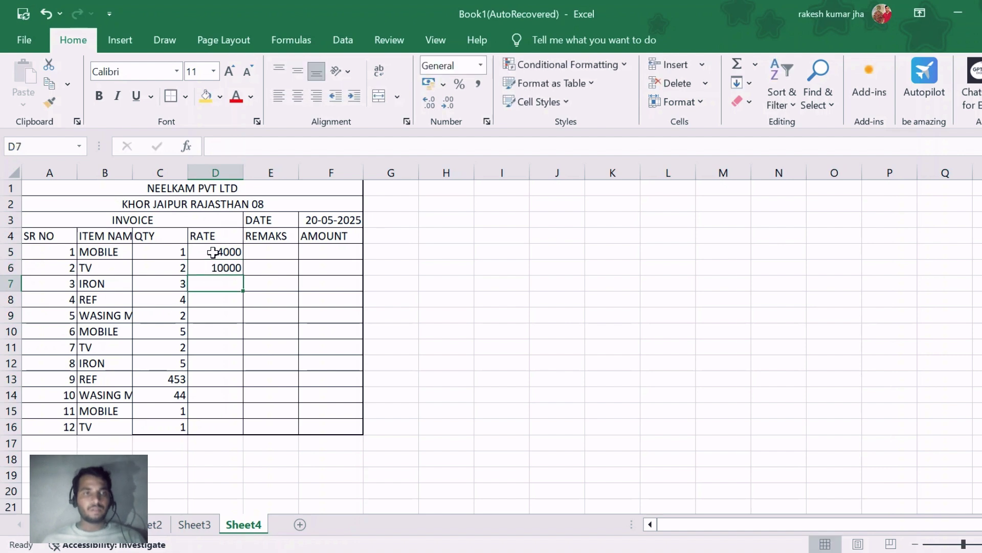
text(599)
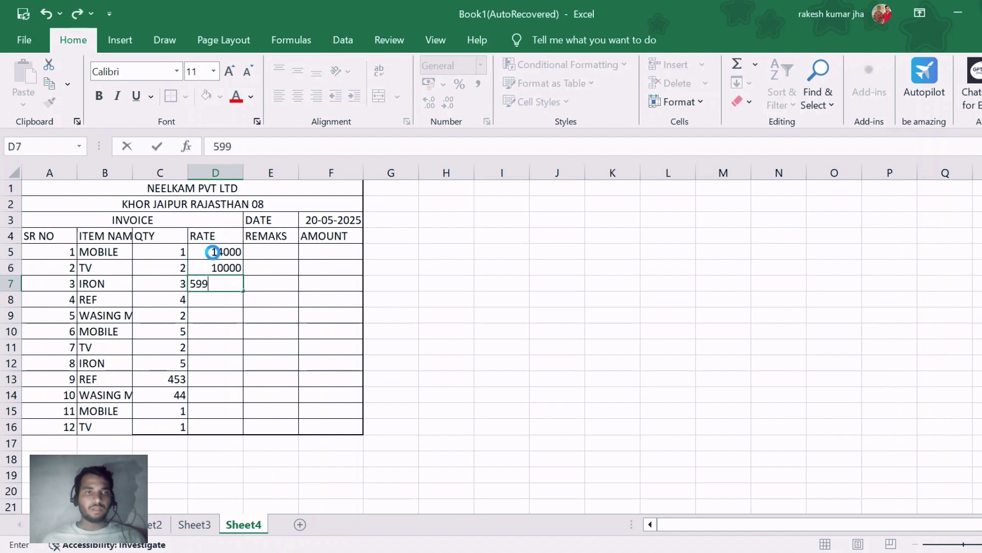
key(Return)
text(14)
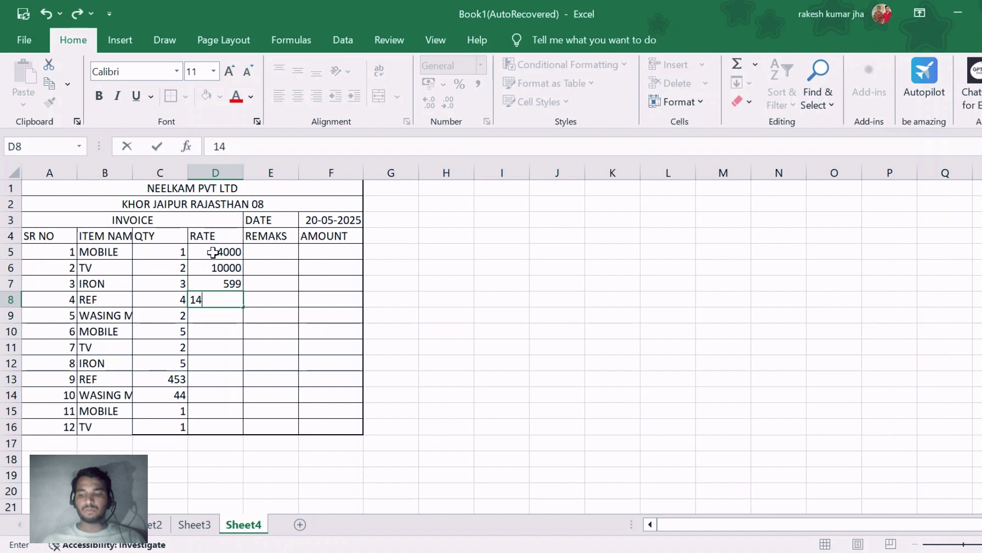
text(999)
key(Return)
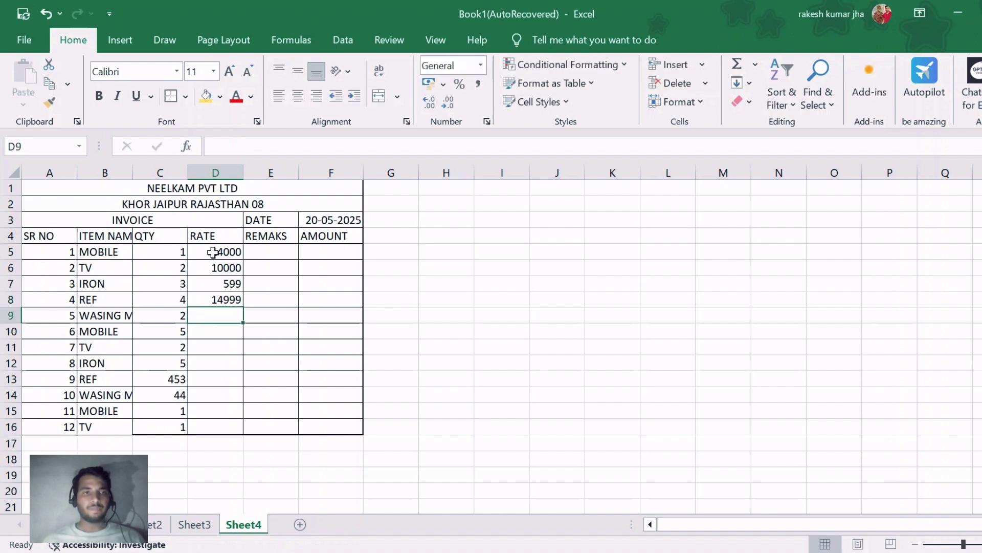
text(11100)
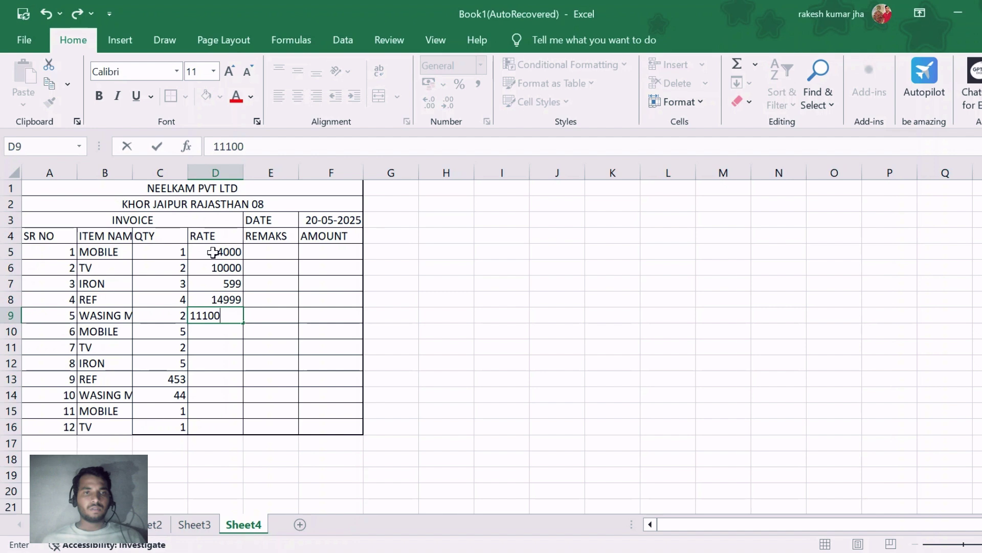
key(Return)
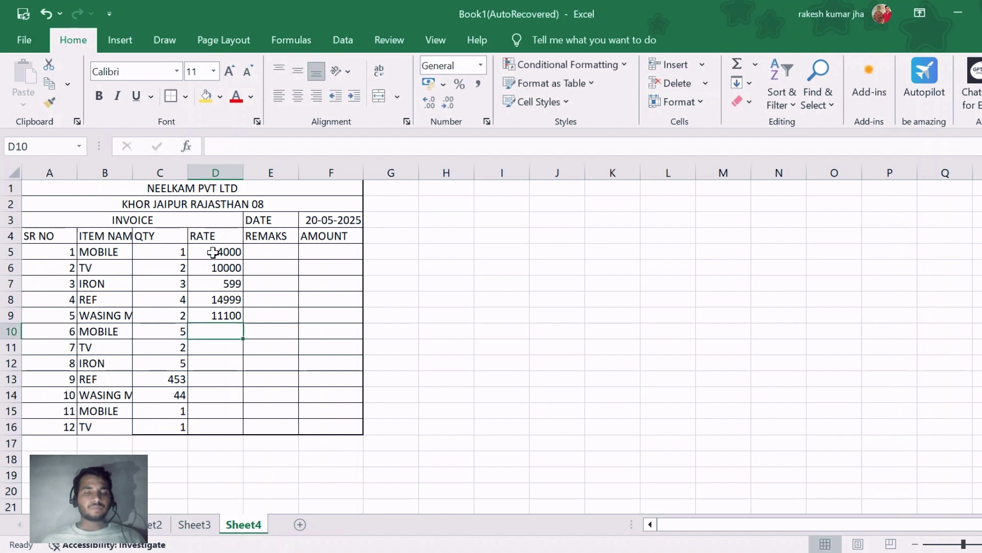
Fill the rates in D5:D9 down to D16 as a series
drag(213, 252, 226, 432)
click(275, 423)
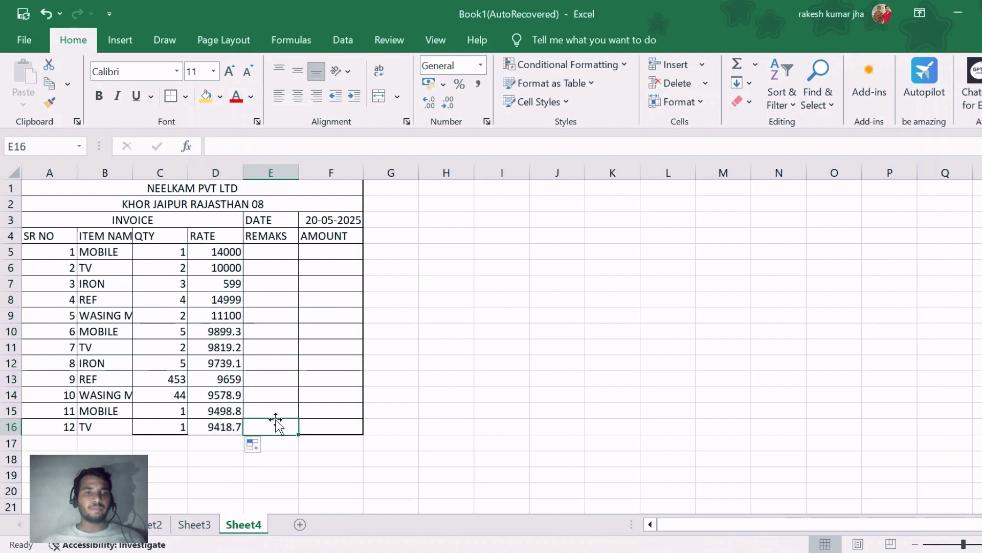
click(287, 450)
Enter the brand remarks REALME, REDMI, BAJAJ and LG in E5:E8
click(263, 249)
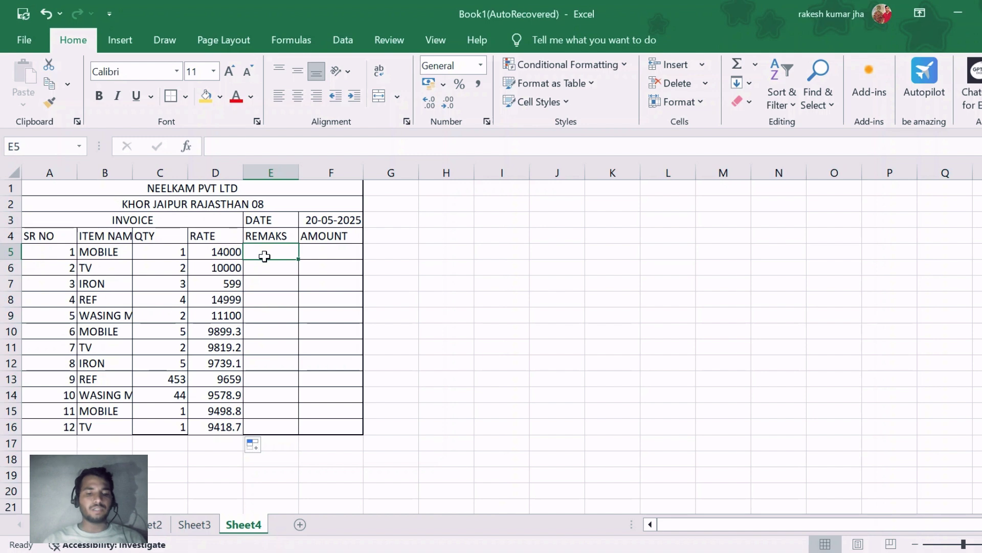
text(RE)
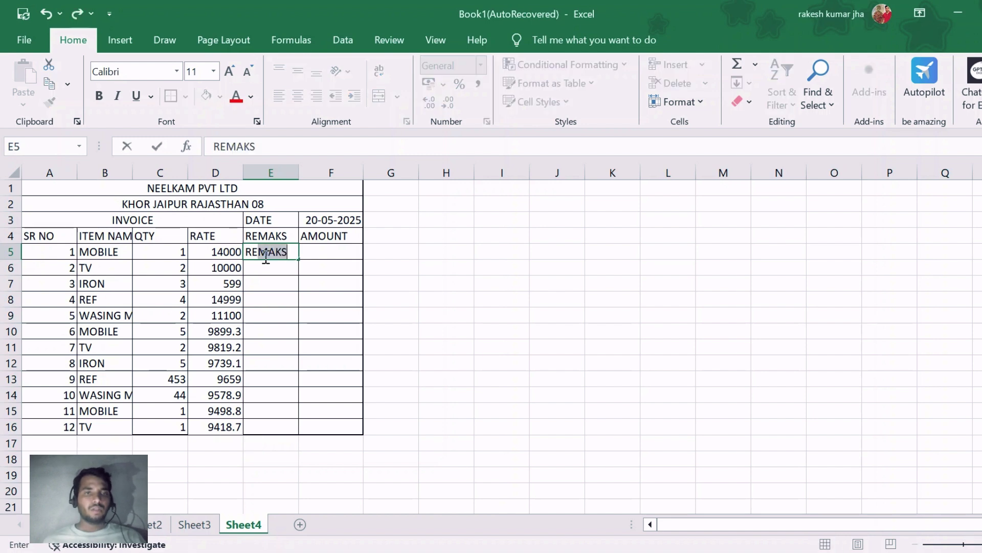
key(Delete)
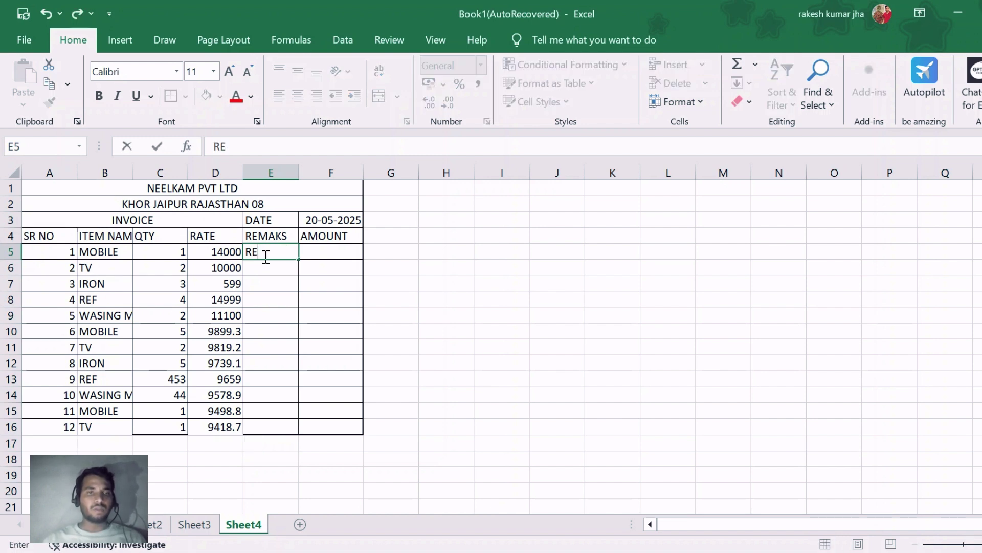
text(ALME)
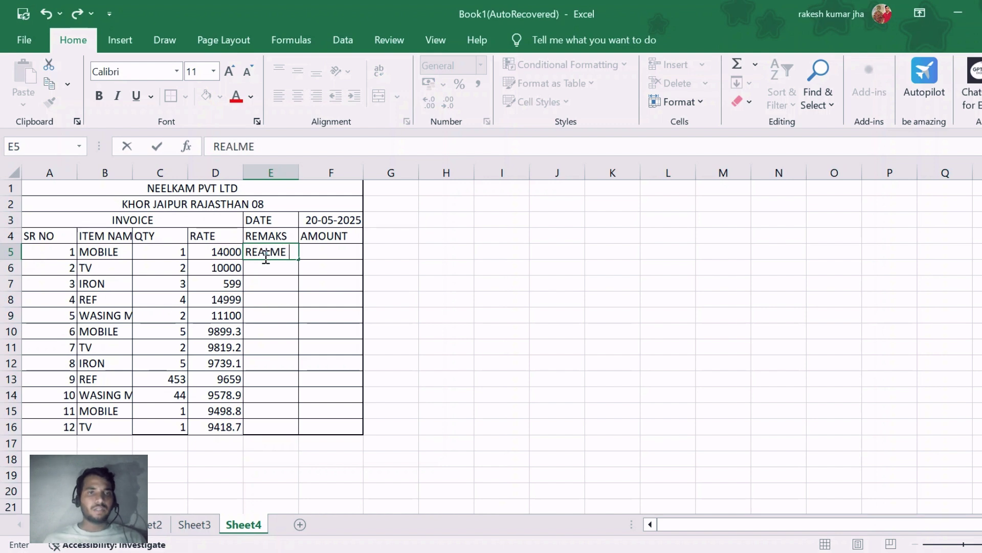
key(Return)
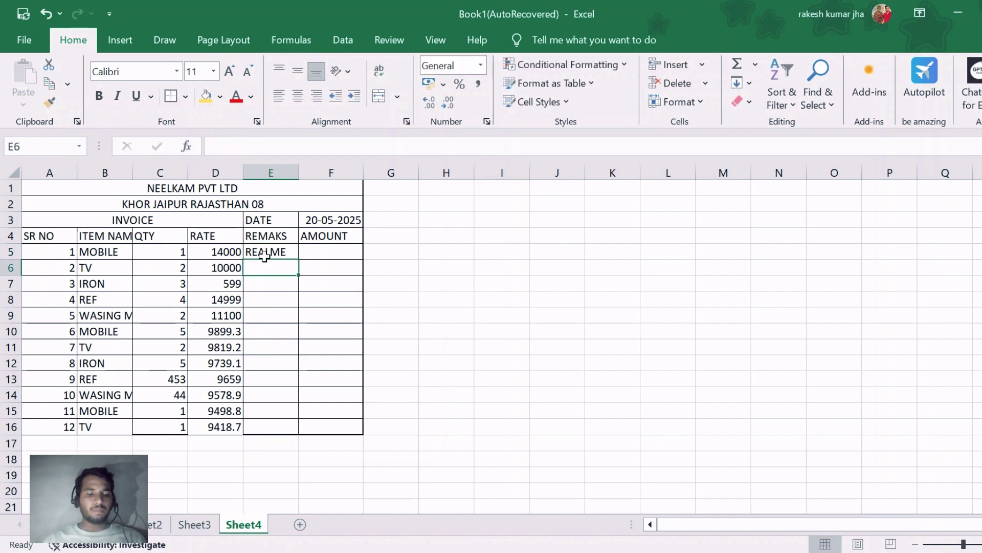
text(REDM)
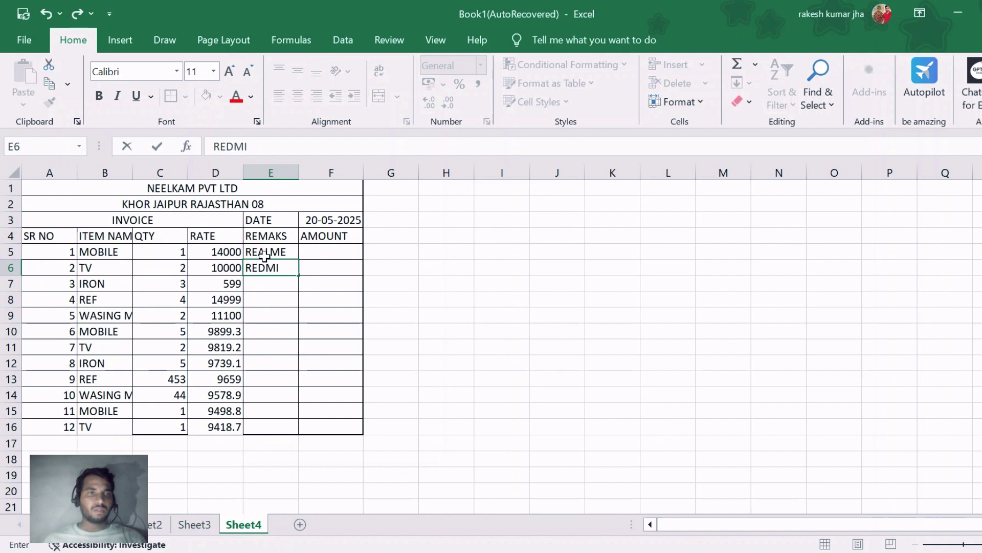
text(I)
key(Return)
text(BAJAJ)
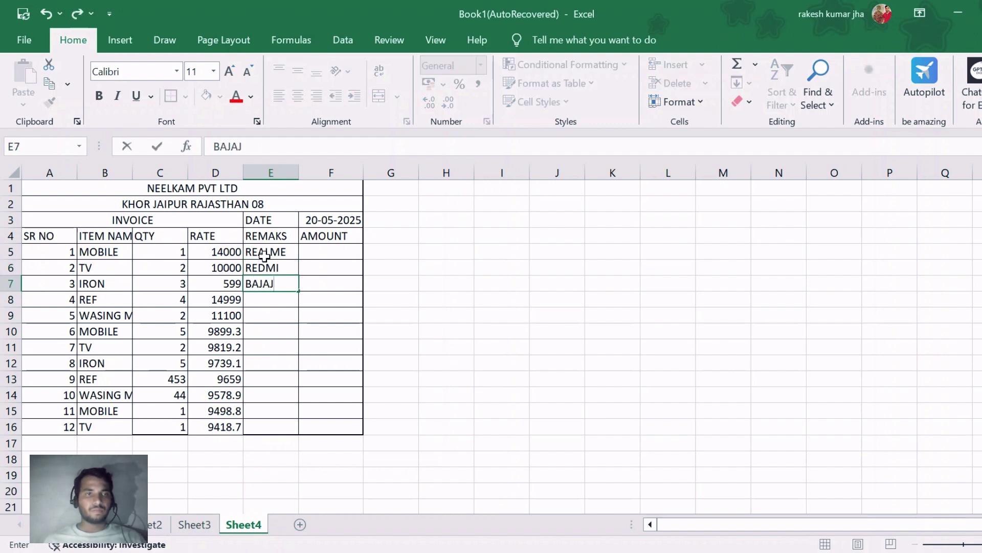
key(Return)
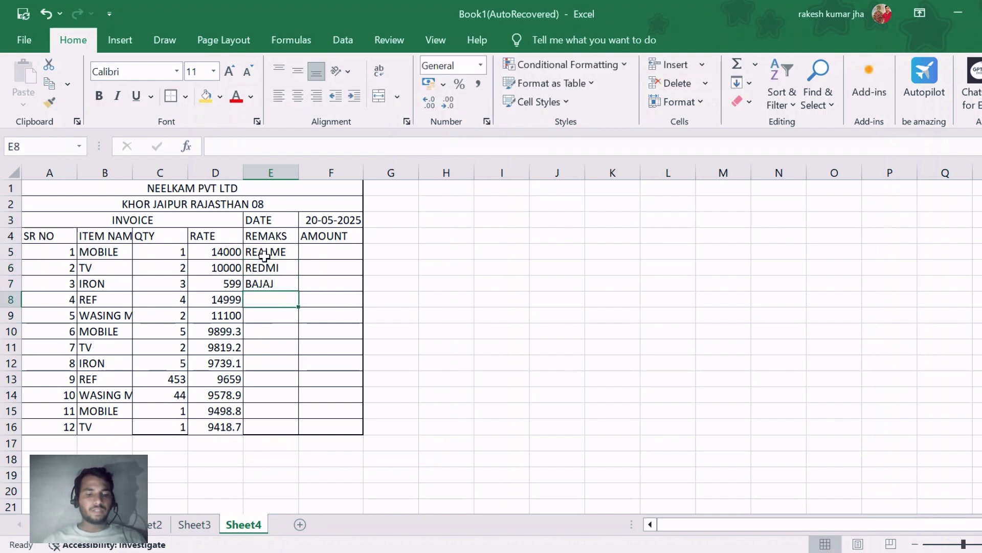
text(OL)
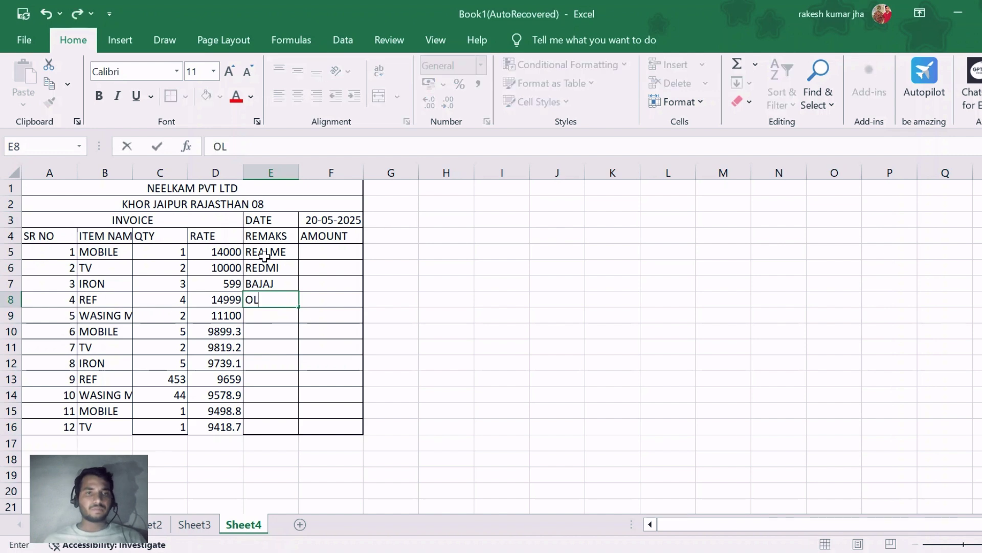
key(BackSpace)
key(BackSpace)
key(BackSpace)
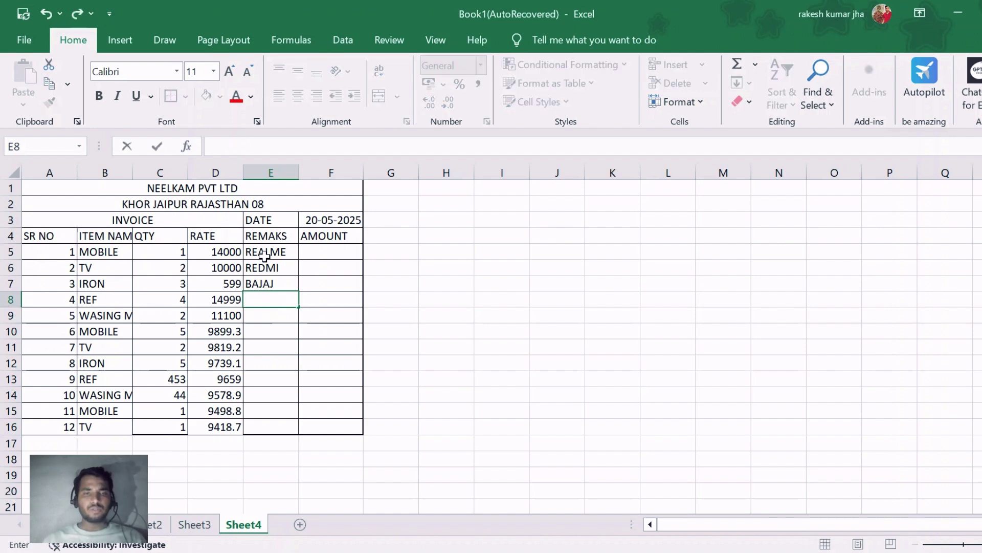
text(LG)
Fill the remarks in E5:E8 down to E16 so the brands repeat
drag(264, 255, 289, 430)
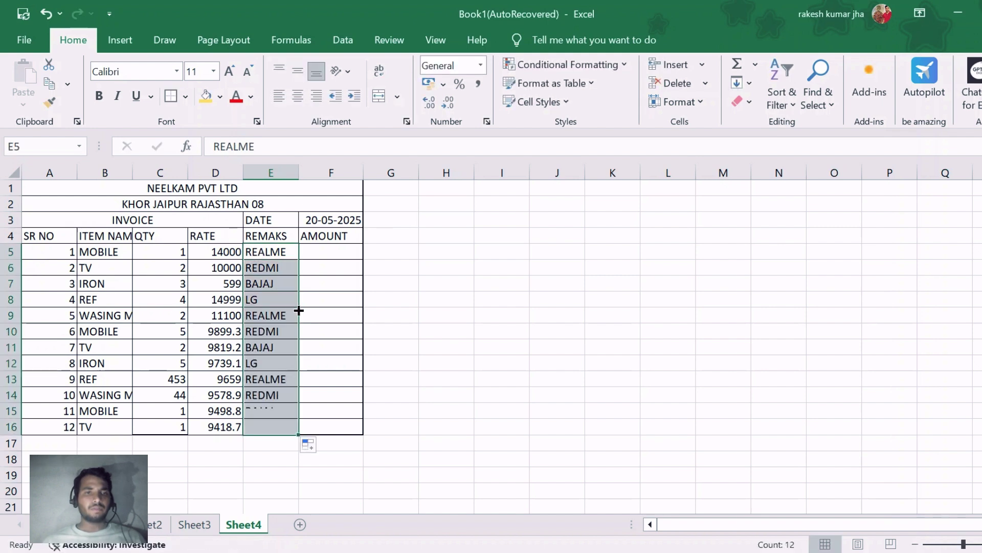
click(346, 444)
click(329, 257)
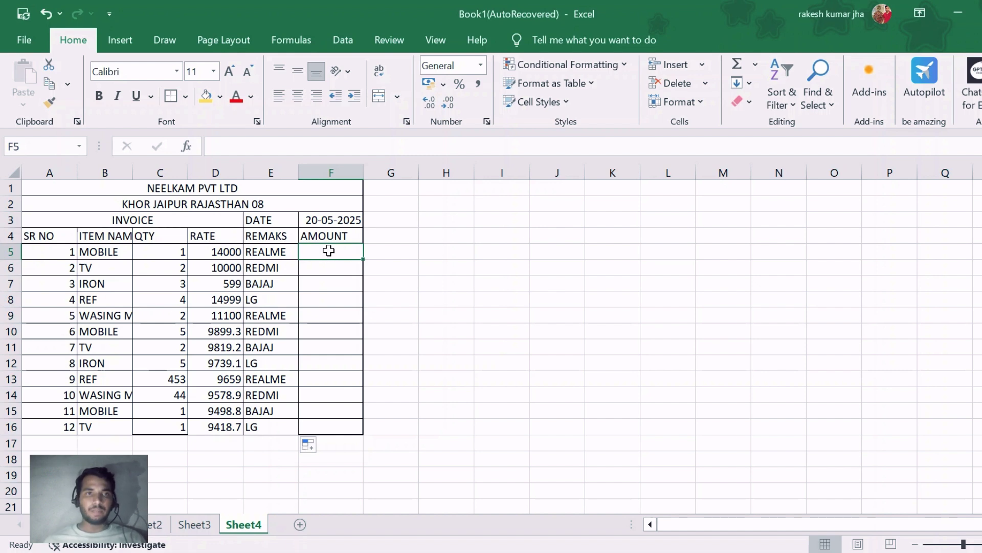
drag(360, 470, 366, 473)
Make the company name NEELKAM PVT LTD in A1 bold and set its font to Arial Black
click(120, 221)
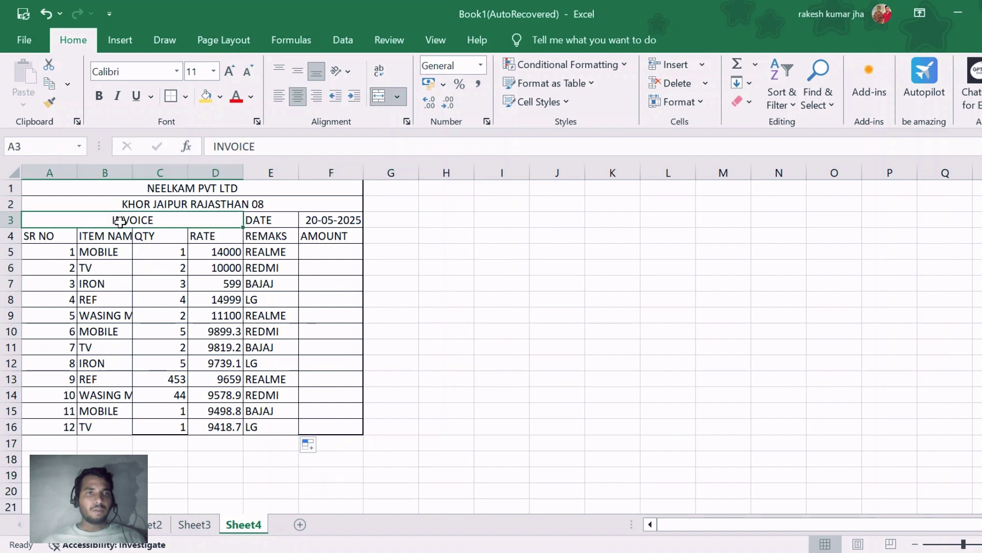
click(109, 185)
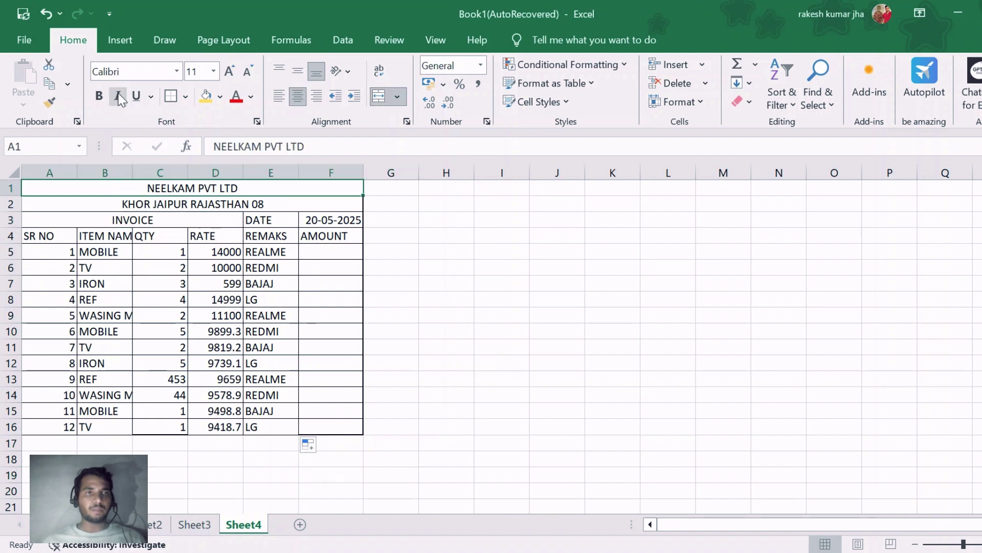
click(98, 95)
click(159, 72)
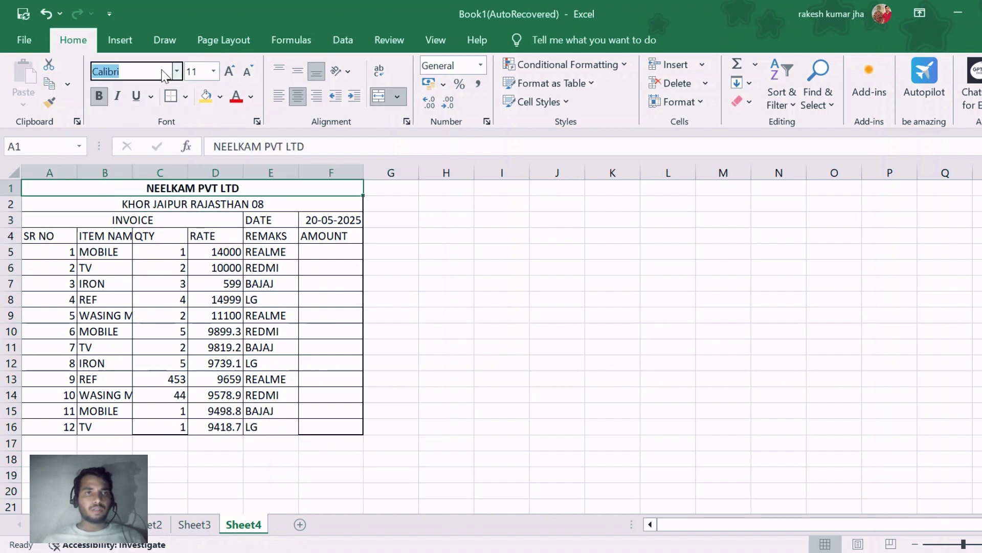
click(149, 215)
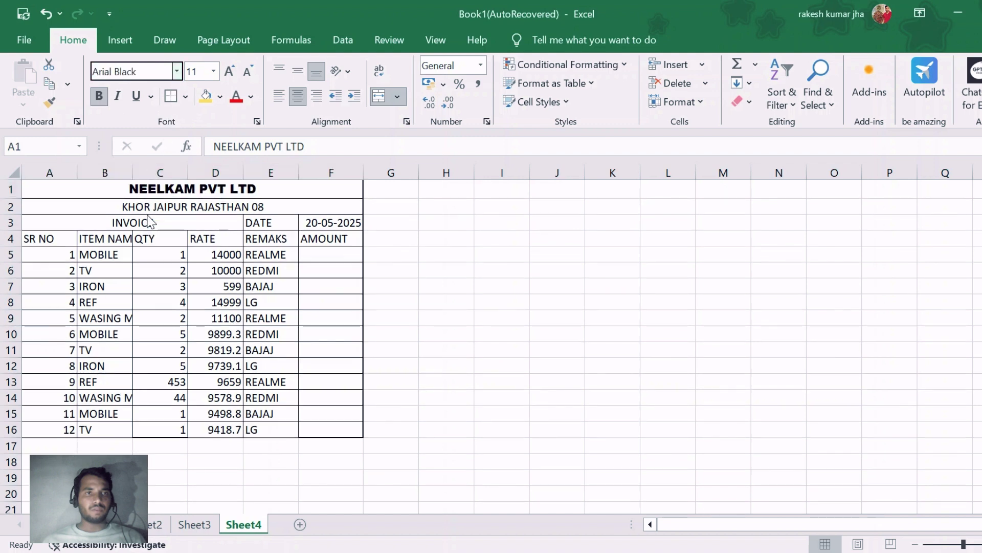
Change the address line in A2 to the Bahnschrift font and make the INVOICE title in A3 bold at size 14
click(179, 205)
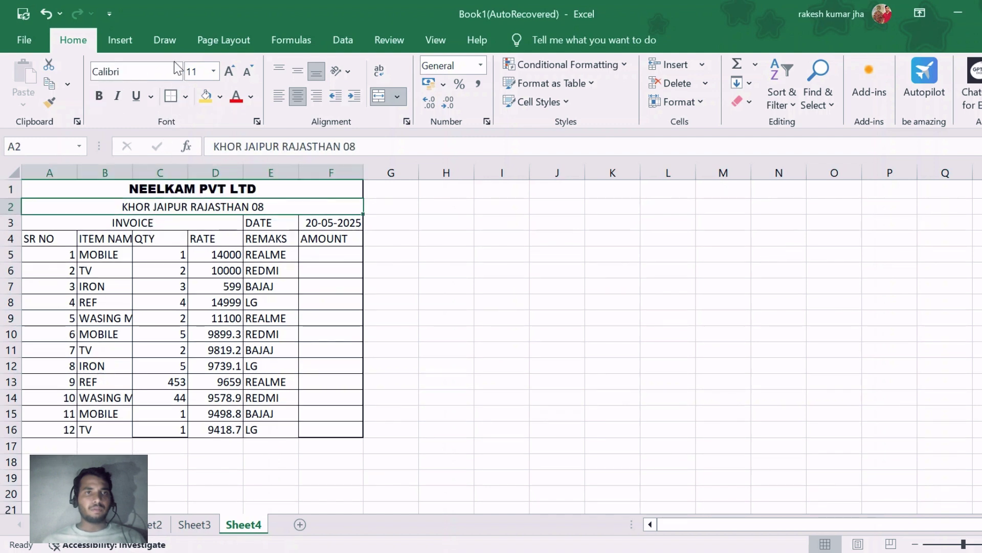
click(175, 77)
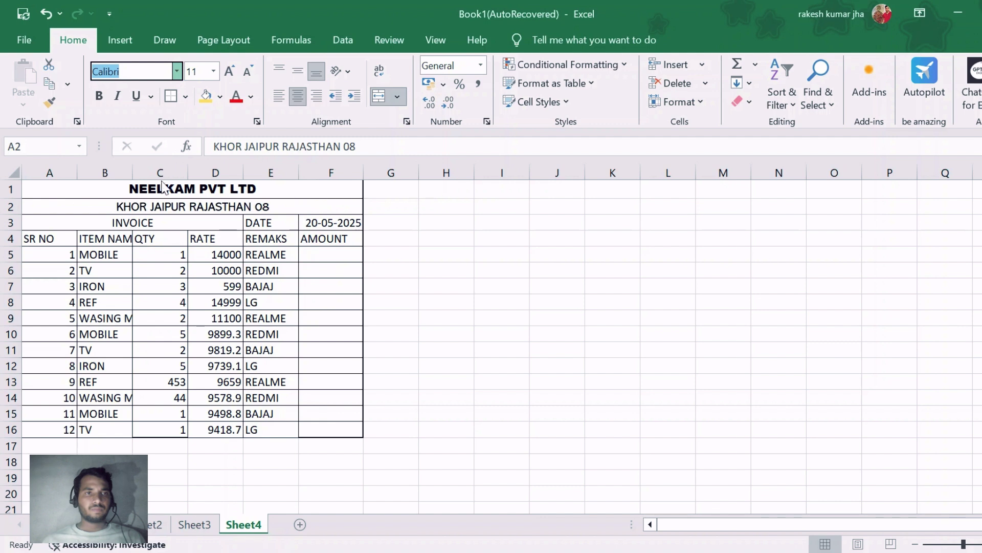
click(154, 222)
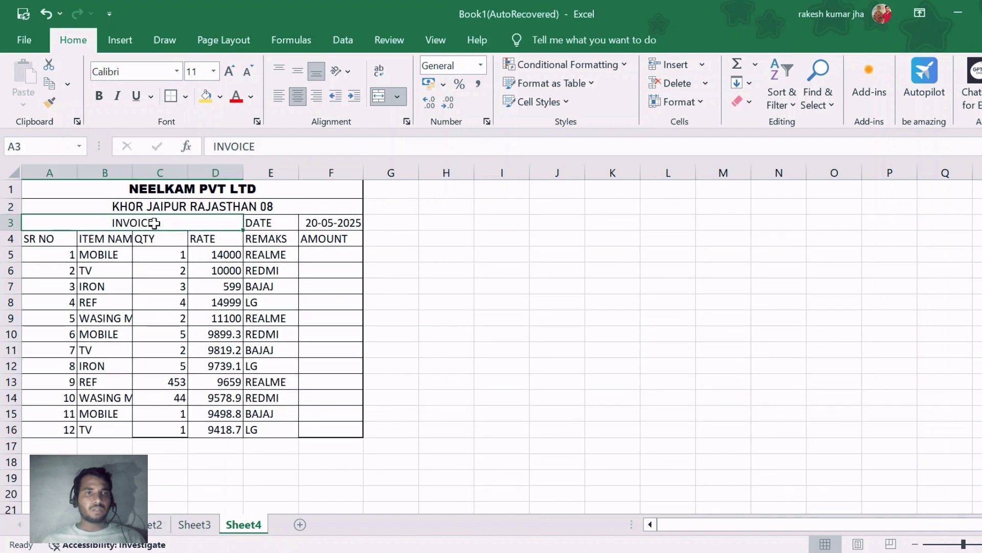
click(99, 96)
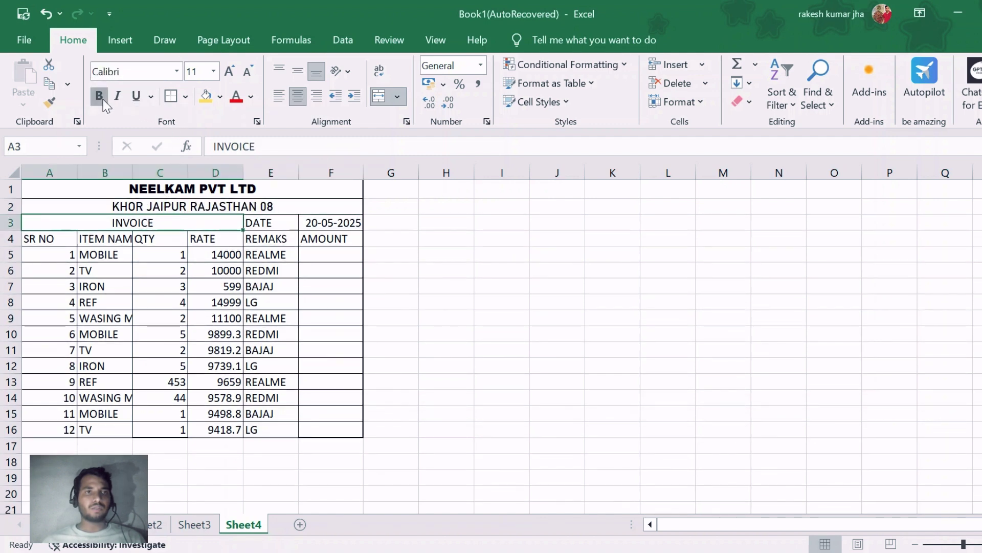
click(230, 70)
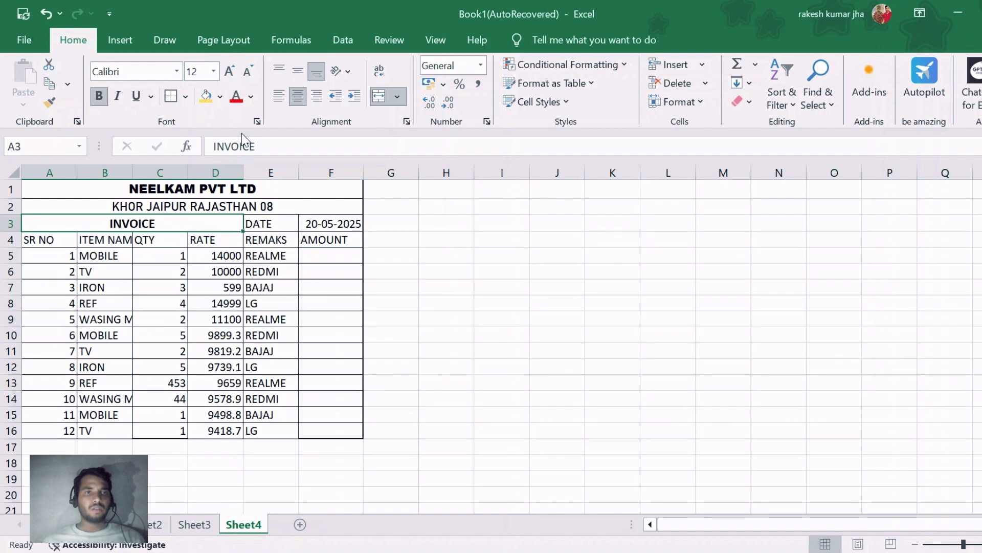
click(229, 70)
Set the DATE label and date in E3:F3 to font size 14 and autofit column F to the date
click(259, 225)
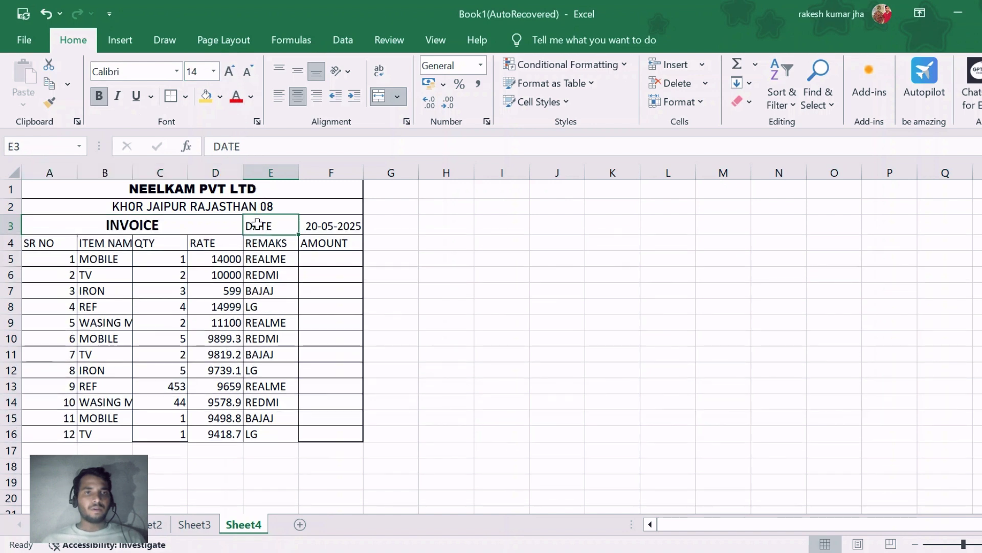
drag(271, 225, 318, 225)
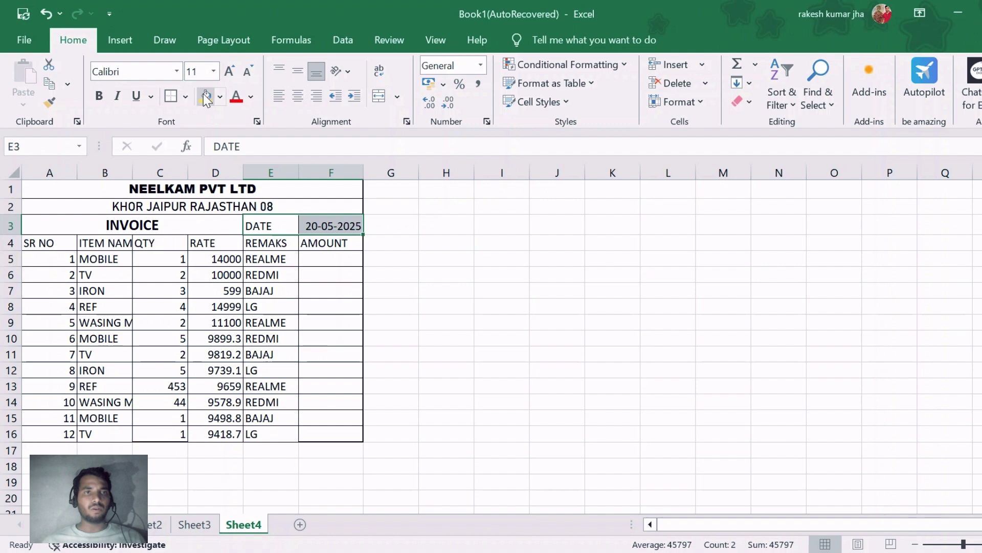
click(229, 70)
click(229, 71)
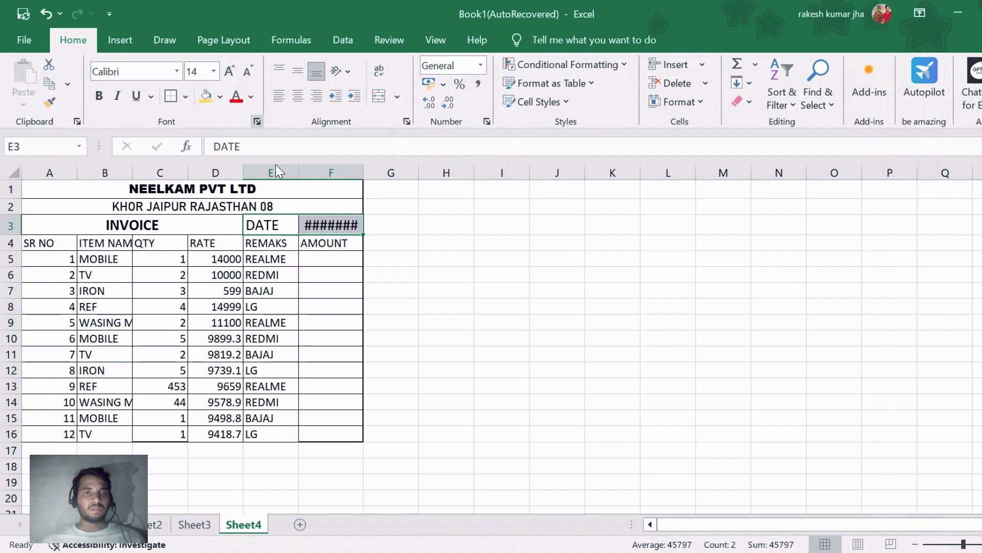
double_click(363, 176)
click(284, 335)
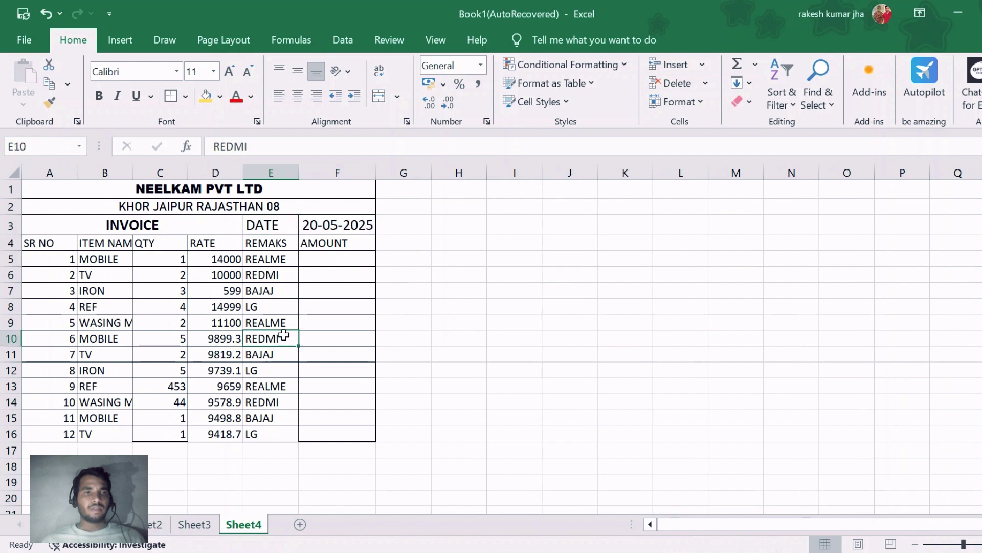
Enlarge the company name in A1 to font size 16
click(128, 190)
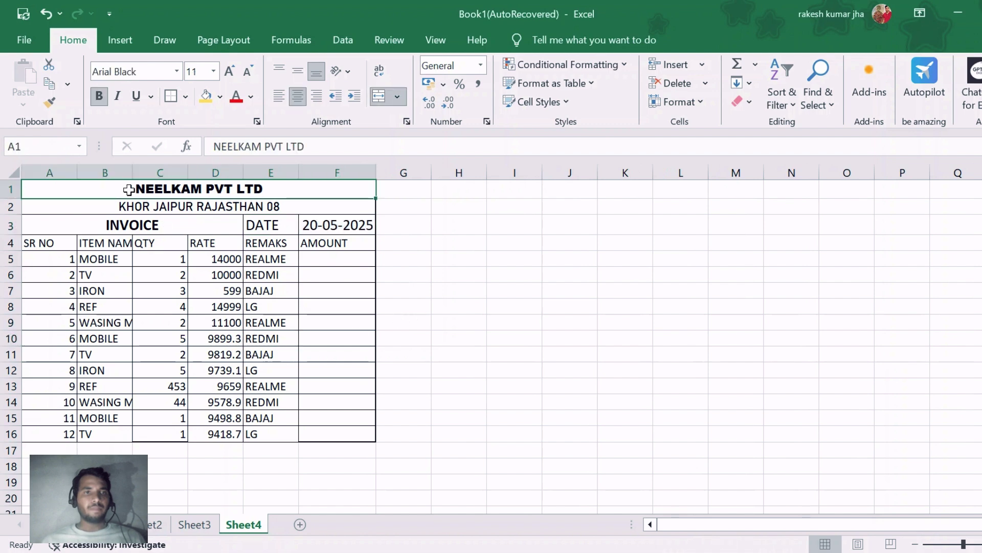
click(228, 69)
click(228, 69)
click(228, 69)
click(228, 69)
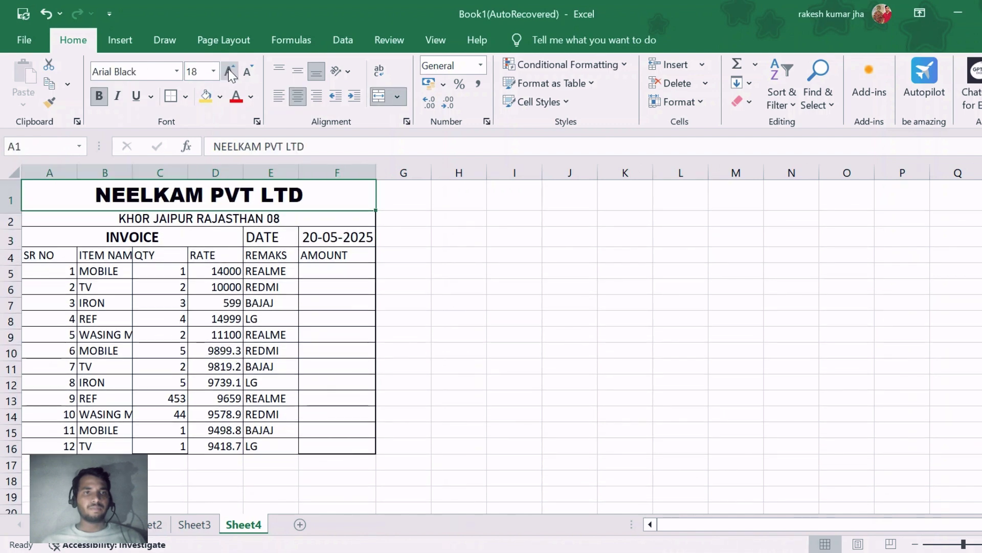
click(229, 68)
click(228, 69)
click(271, 319)
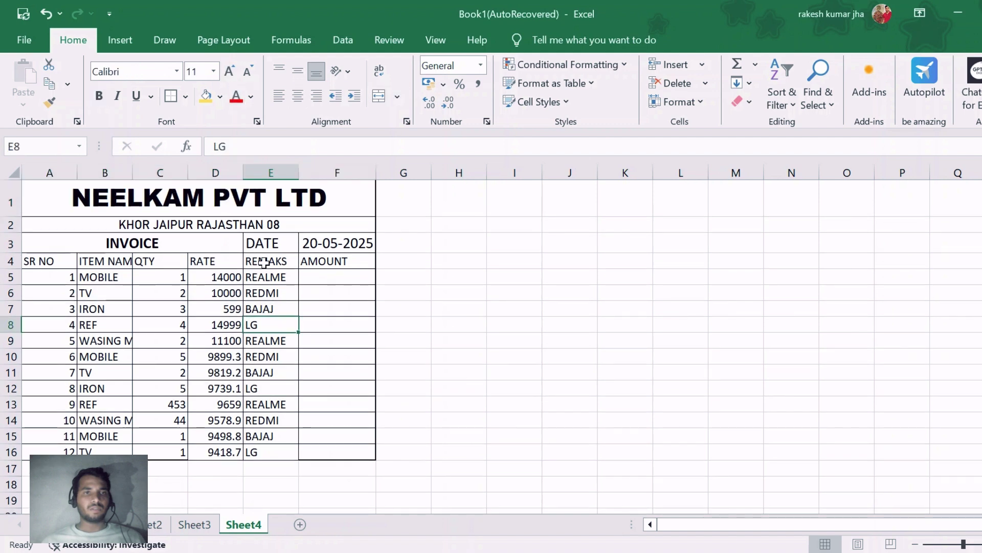
click(220, 187)
click(248, 70)
click(247, 71)
click(248, 70)
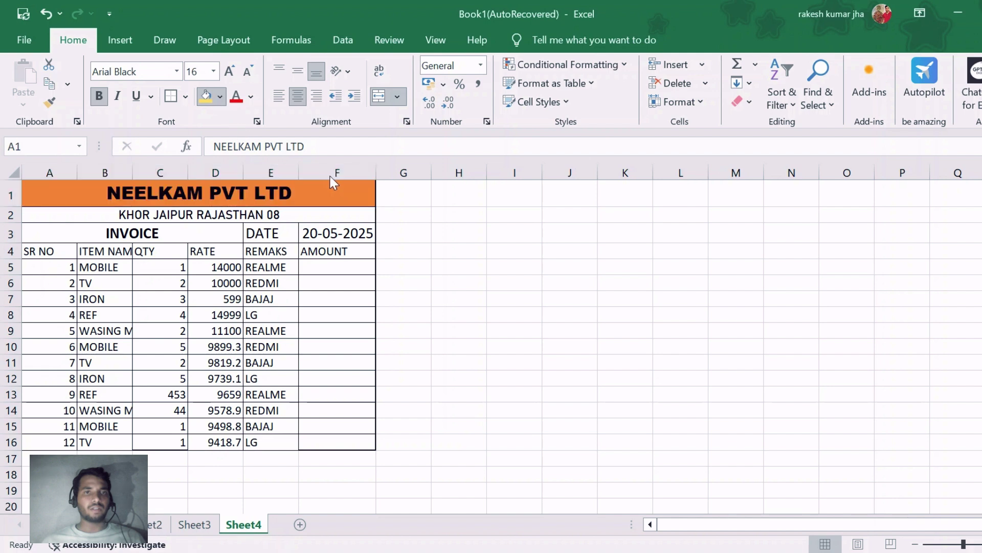
Fill the company name row with gold and the address row below it with light orange
click(382, 166)
click(271, 346)
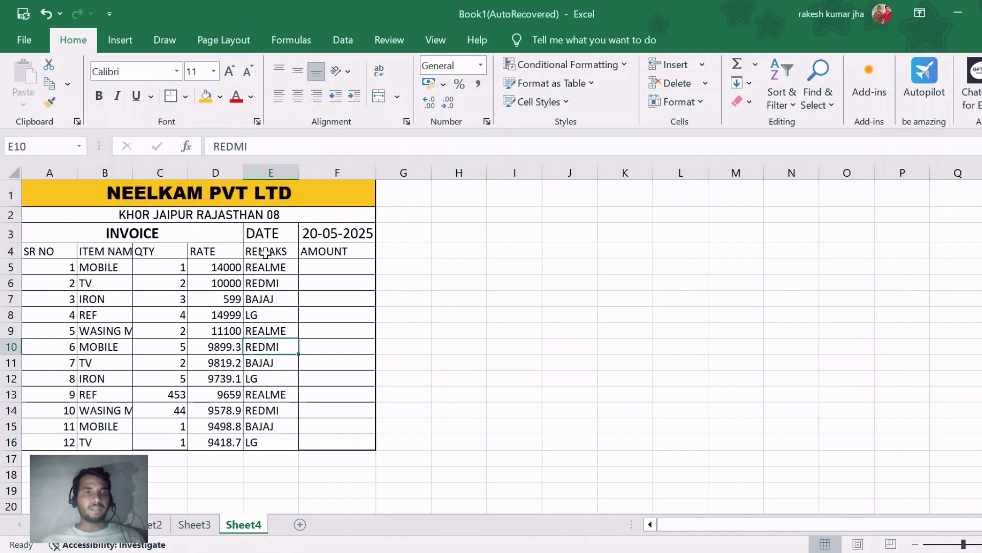
click(141, 214)
click(219, 100)
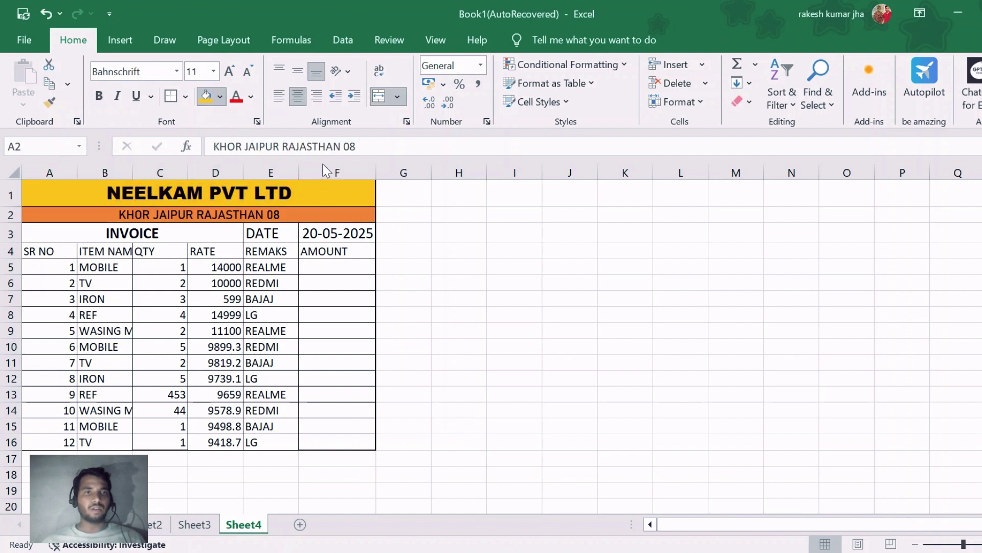
click(319, 239)
Fill the INVOICE title cell in A3 with light green
click(143, 233)
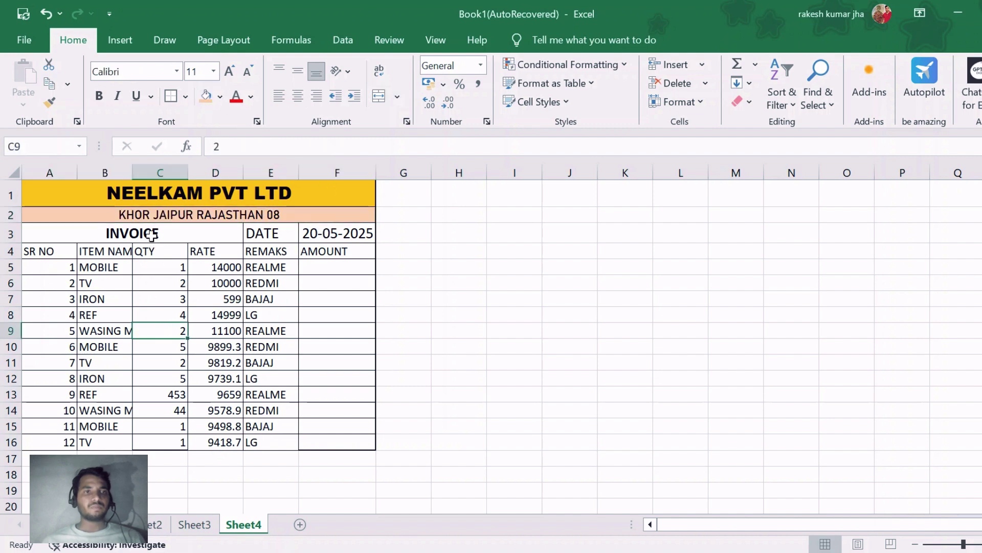
click(219, 99)
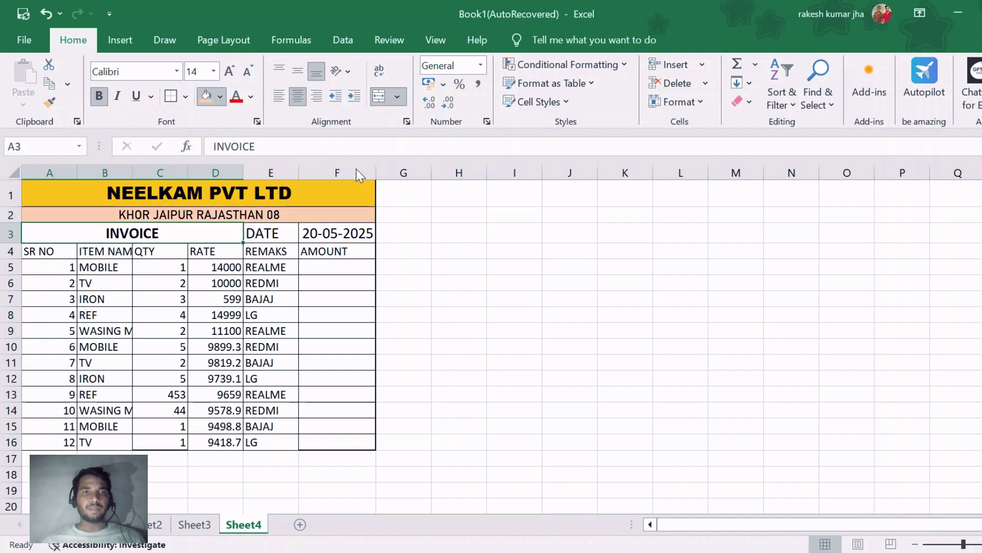
click(419, 241)
click(291, 305)
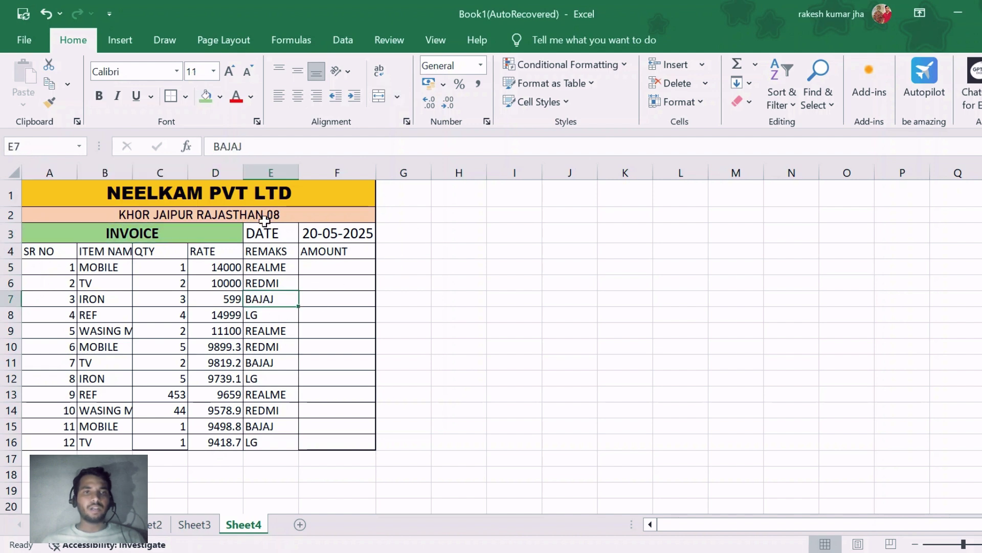
Fill the DATE label and date cells E3:F3 with light blue
click(283, 235)
drag(283, 235, 330, 234)
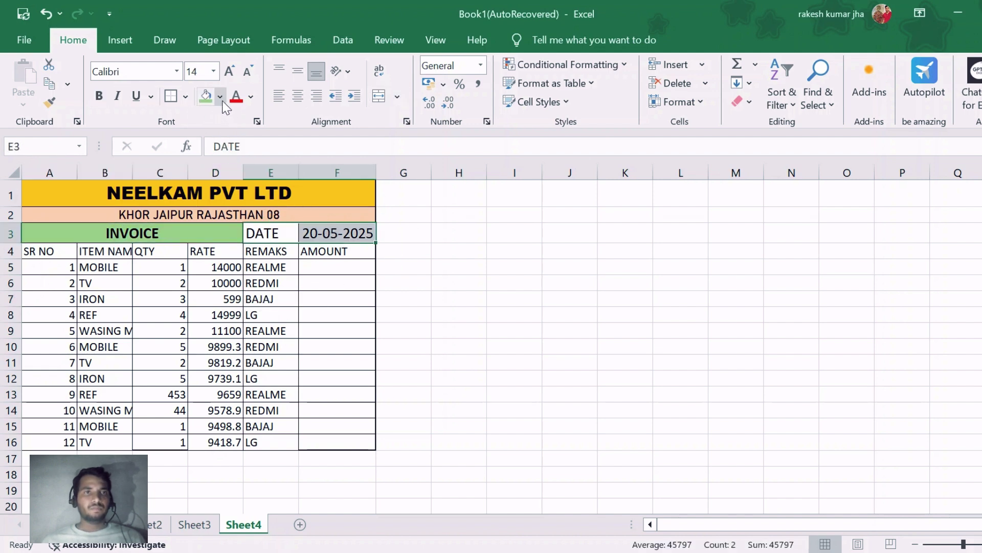
click(340, 333)
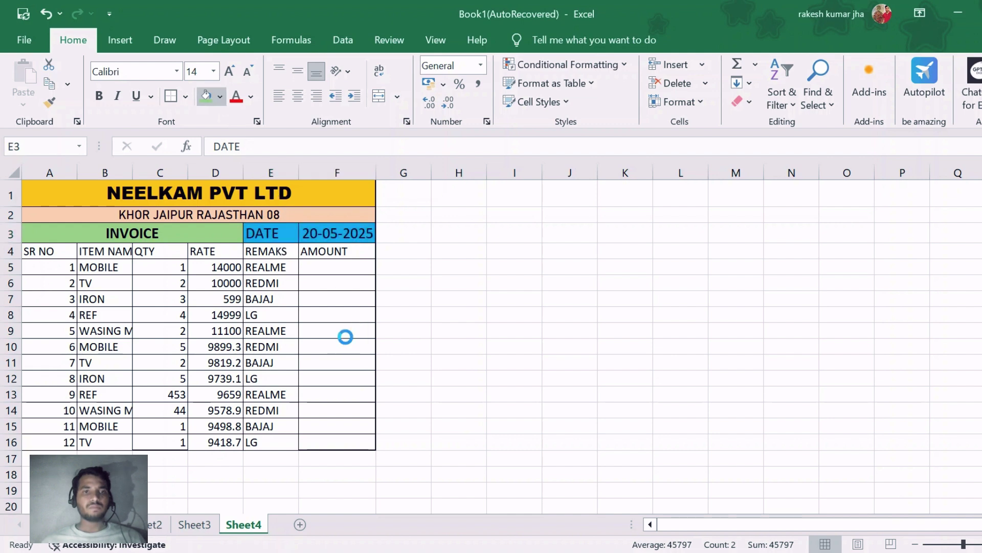
click(276, 378)
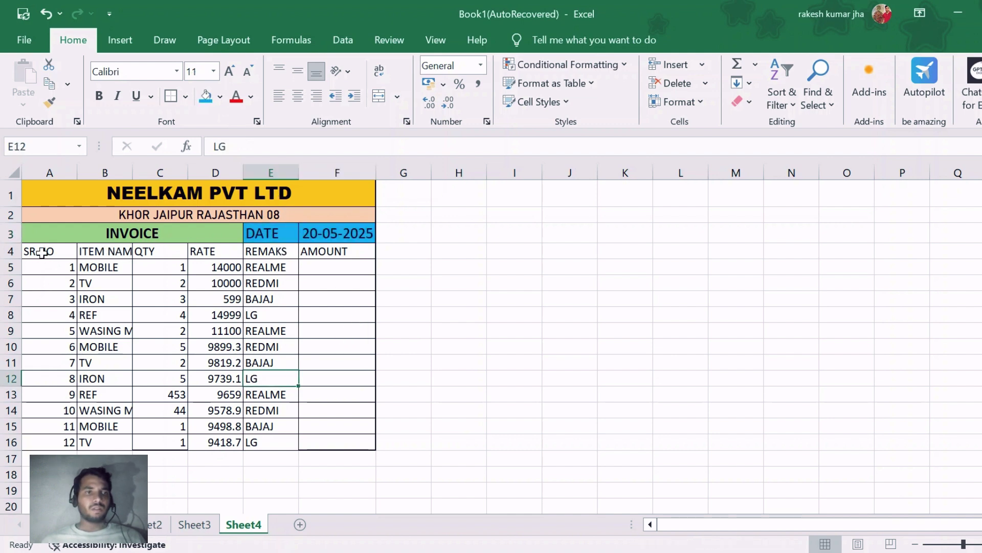
Center the item entries in A5:E16 both horizontally and vertically
drag(52, 270, 284, 441)
click(297, 96)
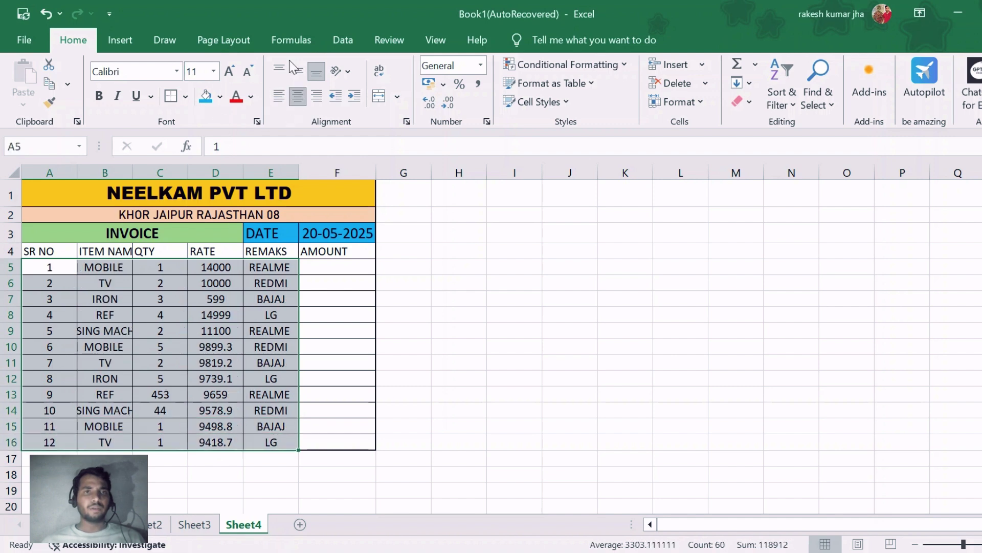
click(297, 71)
click(197, 372)
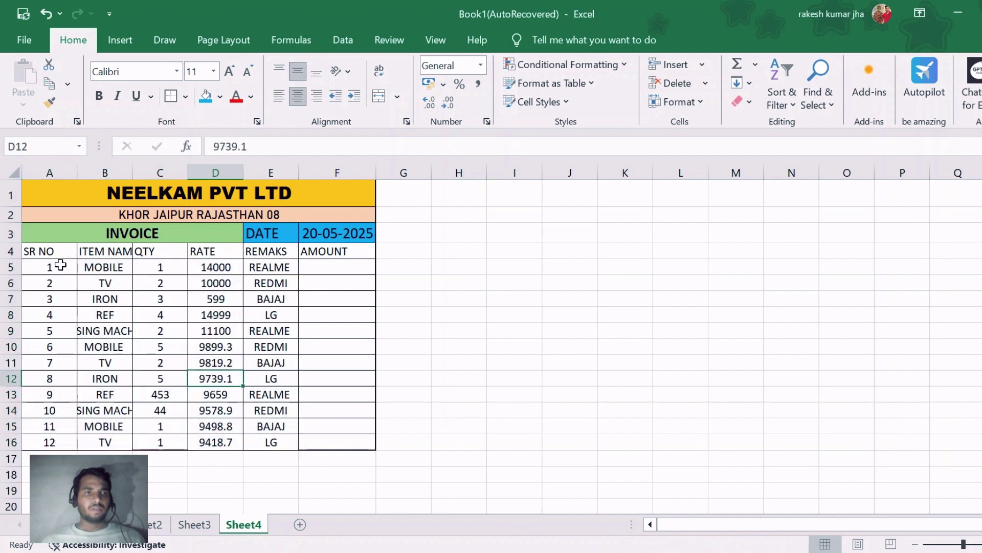
Make the column headings in row 4 bold at font size 14
click(7, 252)
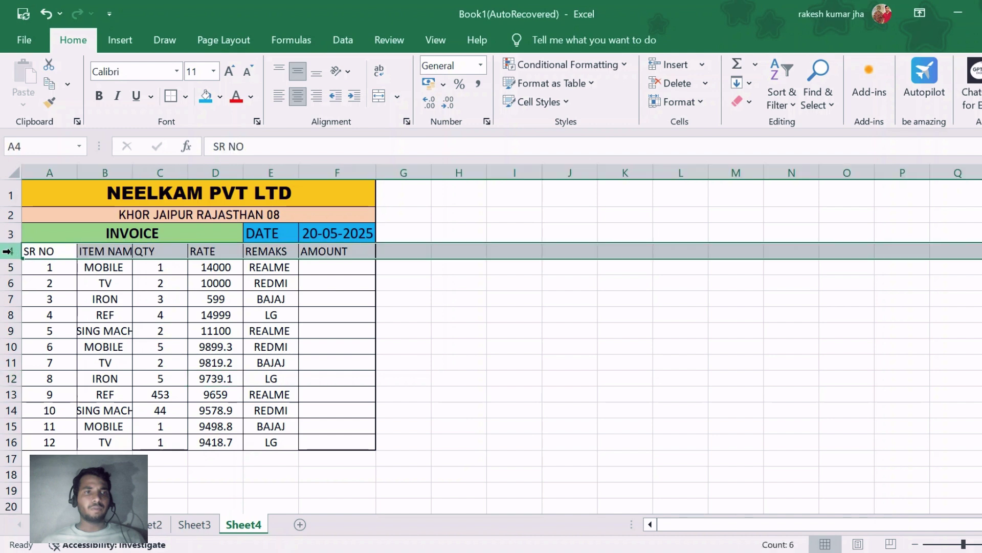
click(99, 95)
click(230, 71)
click(230, 72)
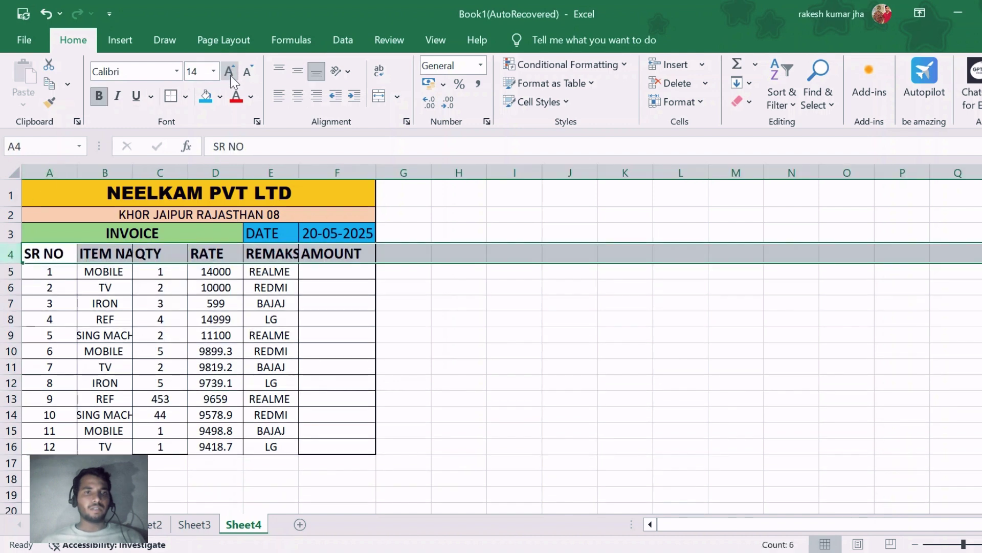
click(160, 351)
Autofit all columns of the sheet to their contents and widen the REMAKS column E further
click(20, 175)
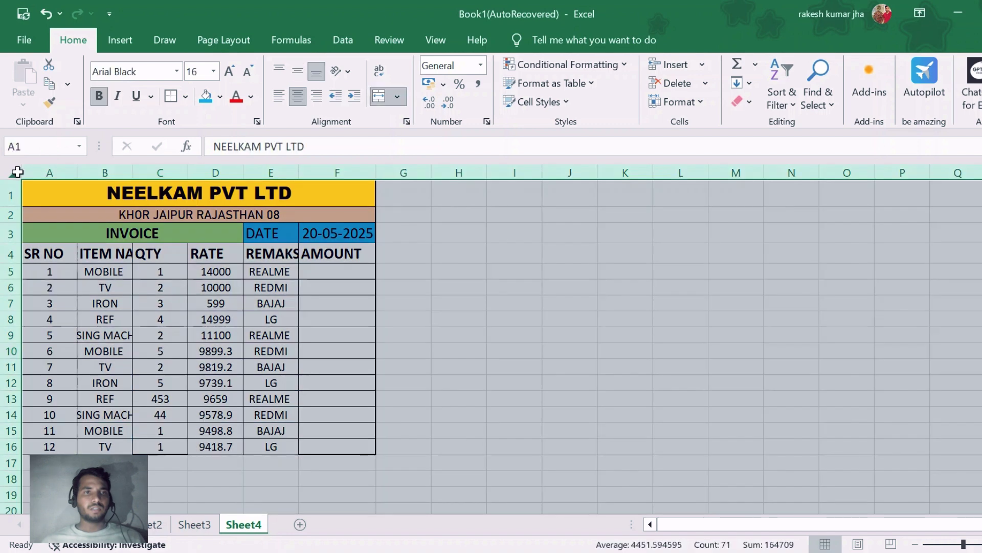
double_click(189, 172)
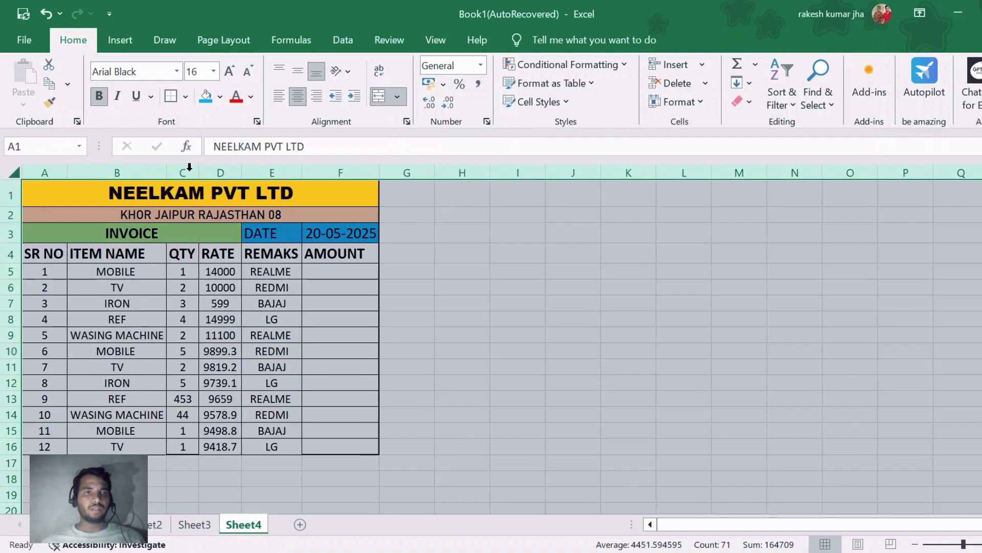
click(322, 353)
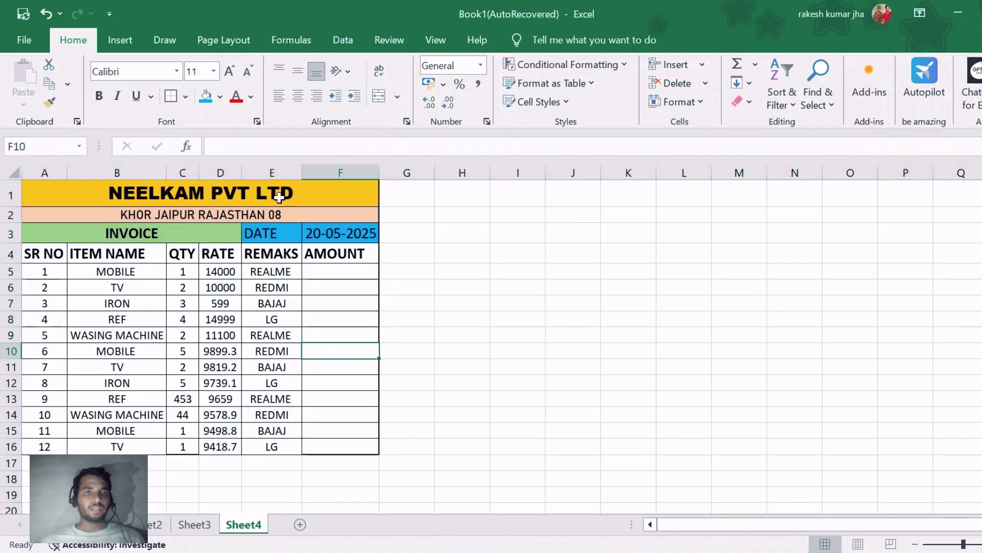
drag(302, 174, 333, 174)
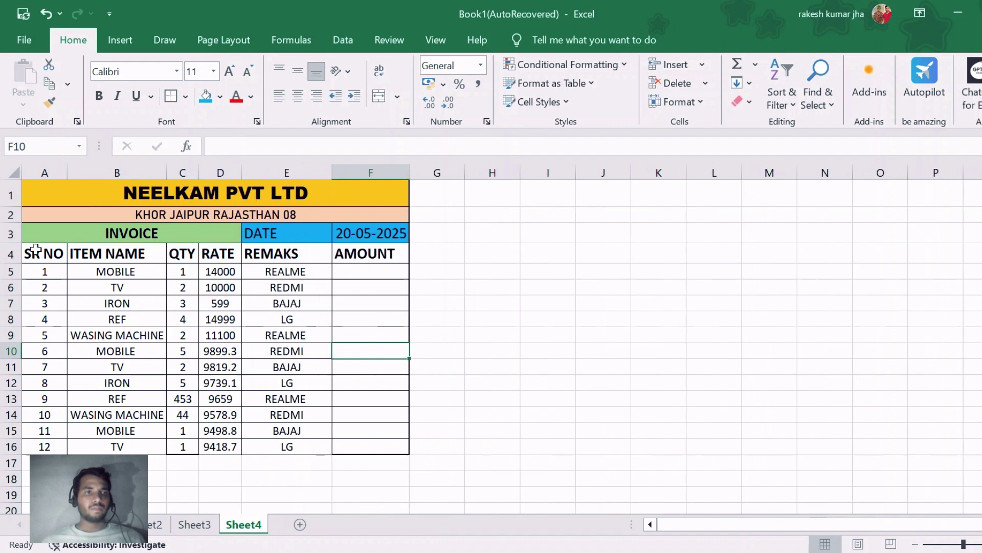
Center the column headings in row 4 horizontally
click(8, 256)
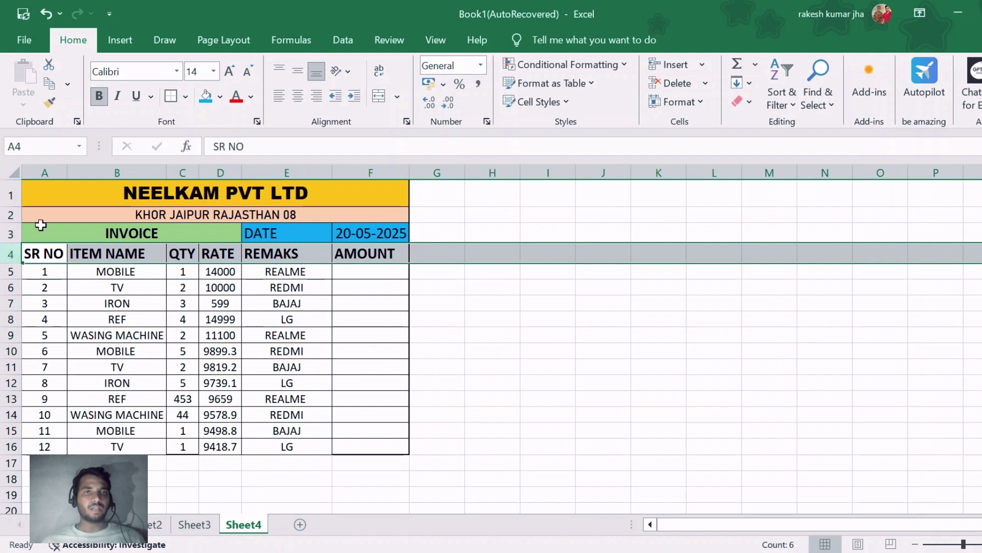
click(299, 91)
click(320, 335)
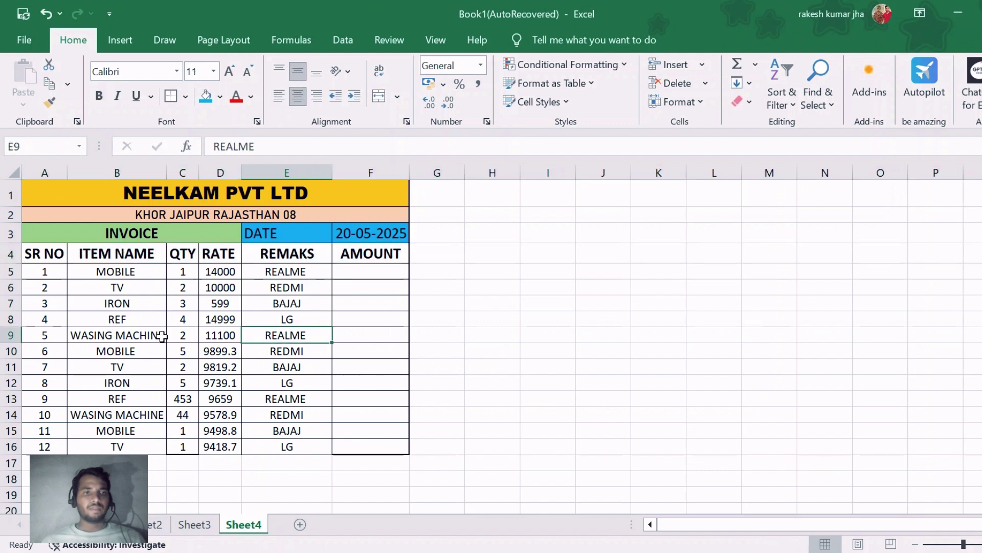
click(362, 466)
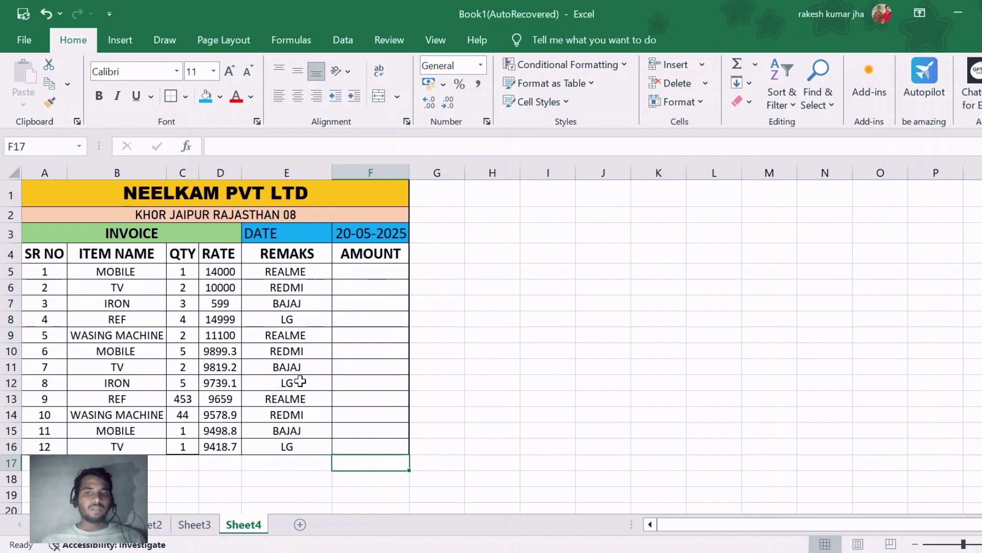
scroll(209, 352, down, 9)
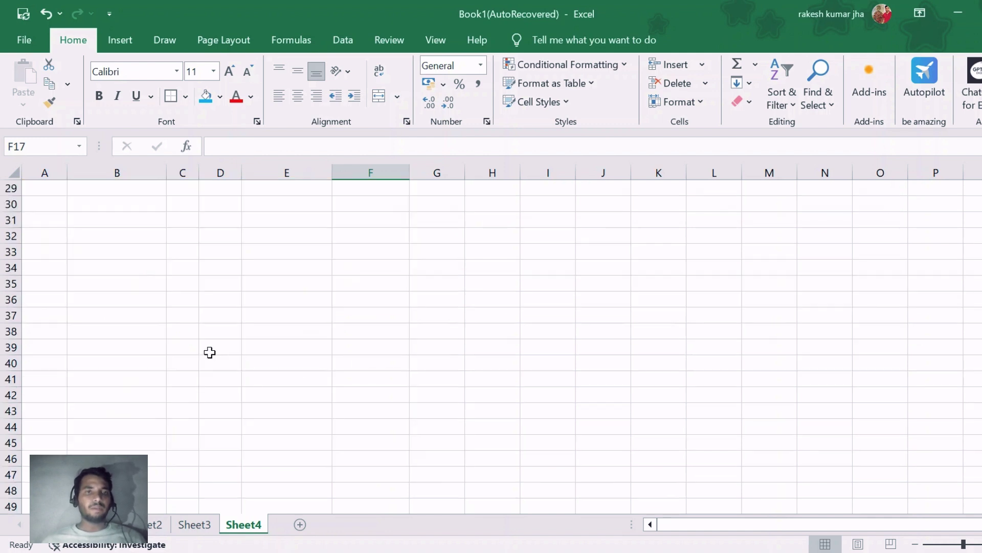
scroll(209, 352, up, 9)
click(525, 336)
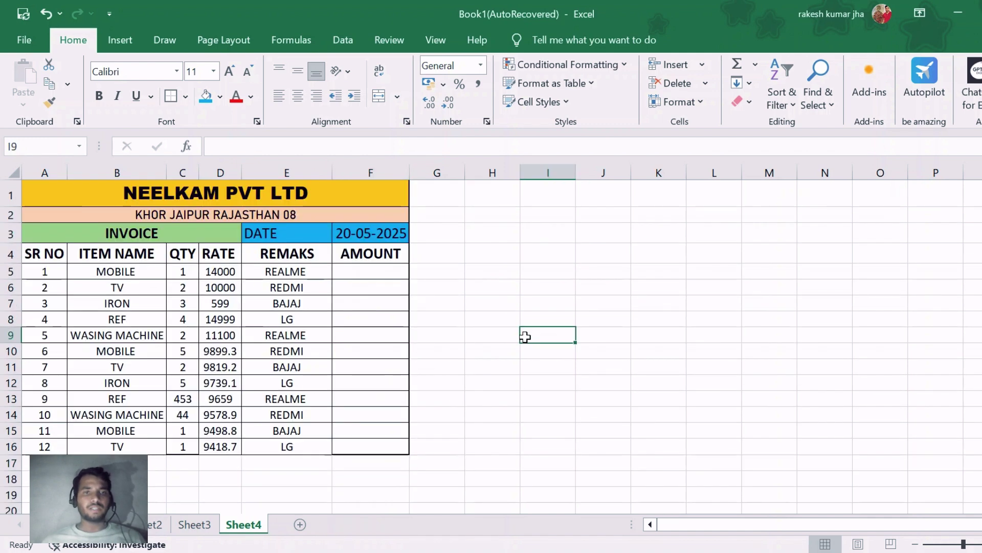
click(363, 271)
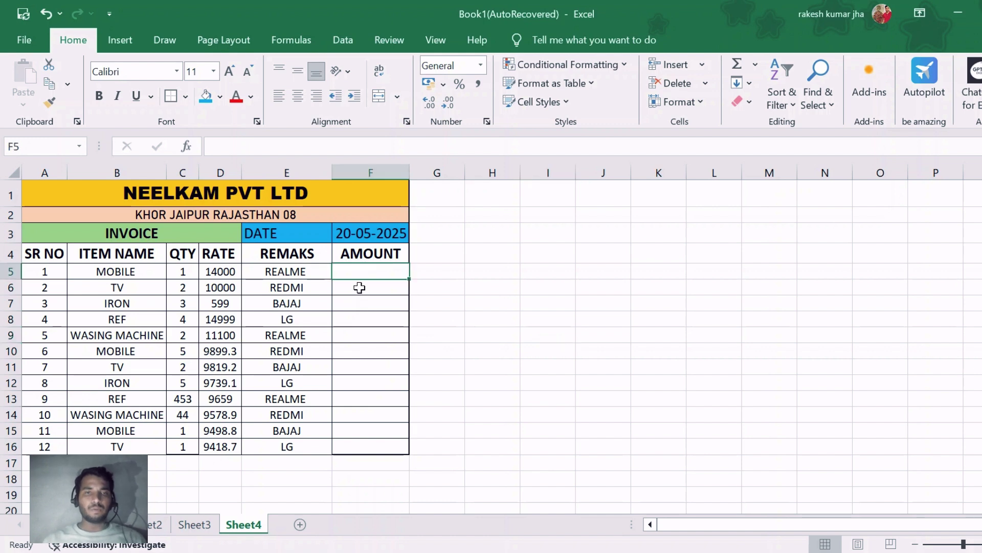
Calculate the first item's amount in F5 by multiplying rate by quantity with =D5*C5
text(=)
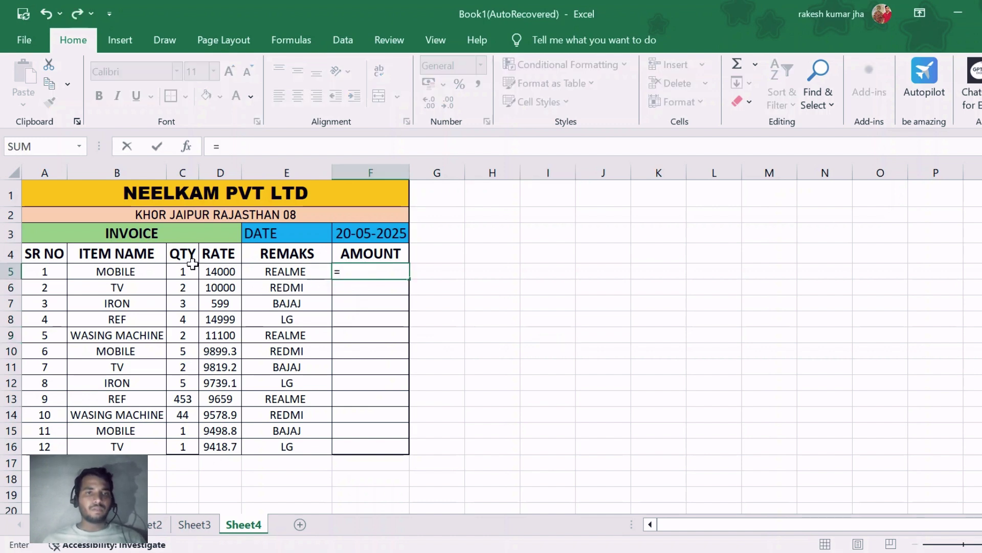
click(225, 271)
text(*)
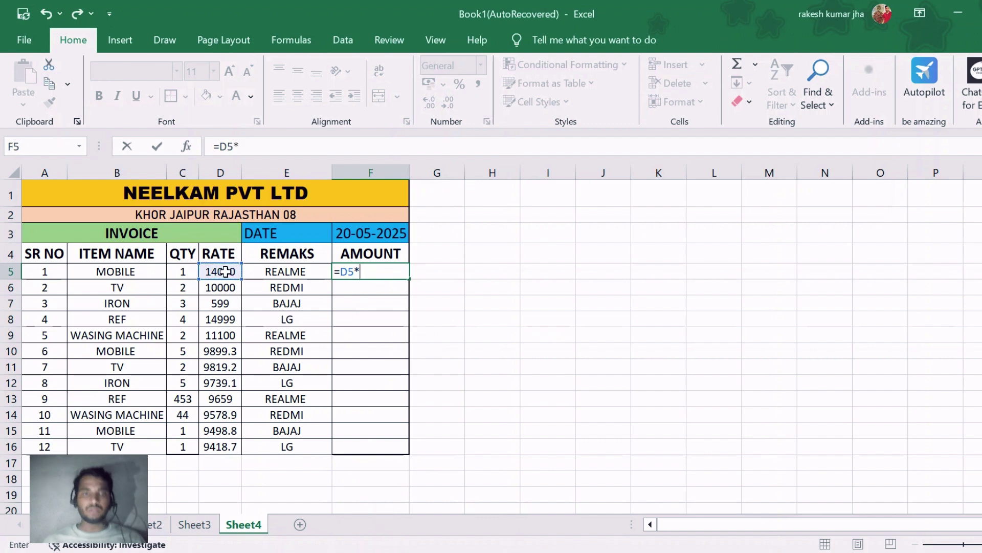
click(184, 271)
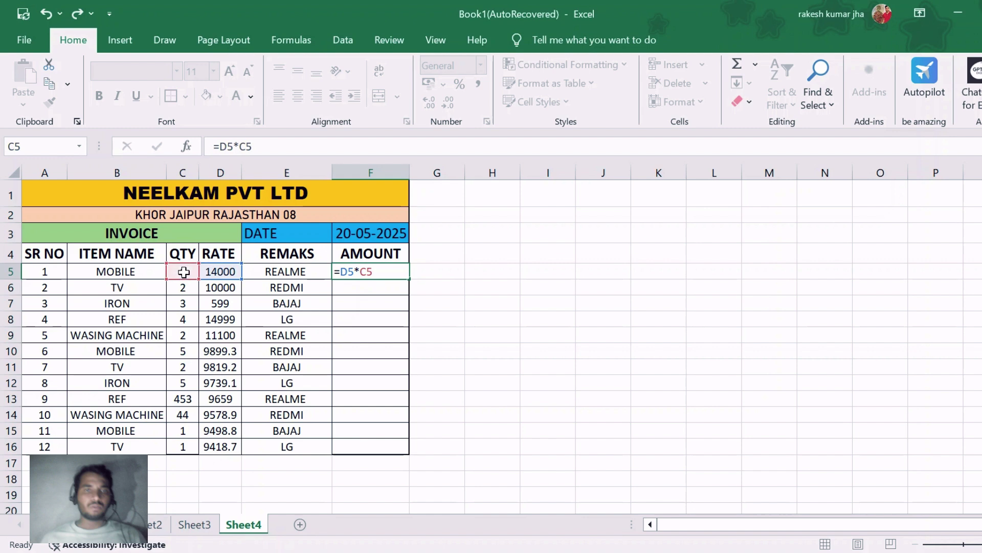
key(Return)
click(363, 271)
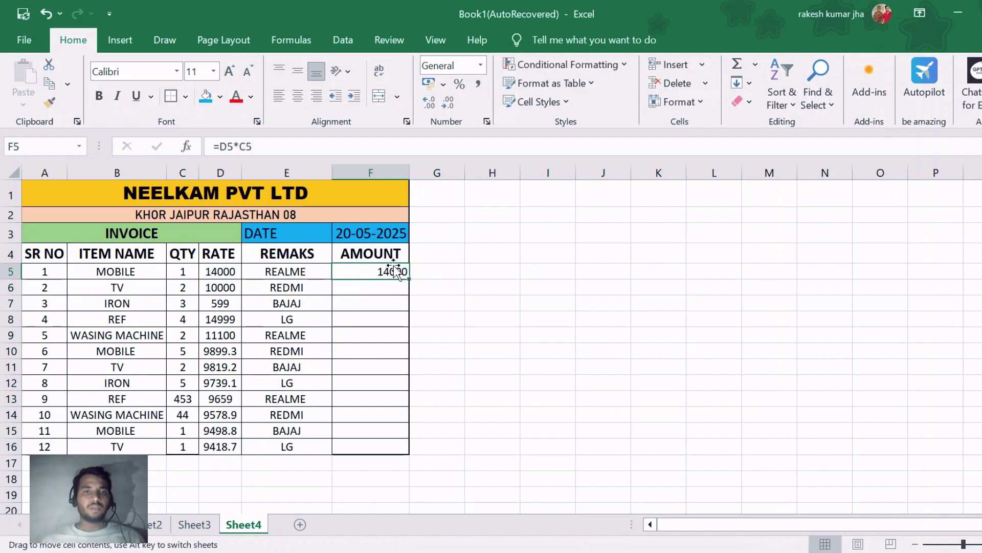
double_click(394, 271)
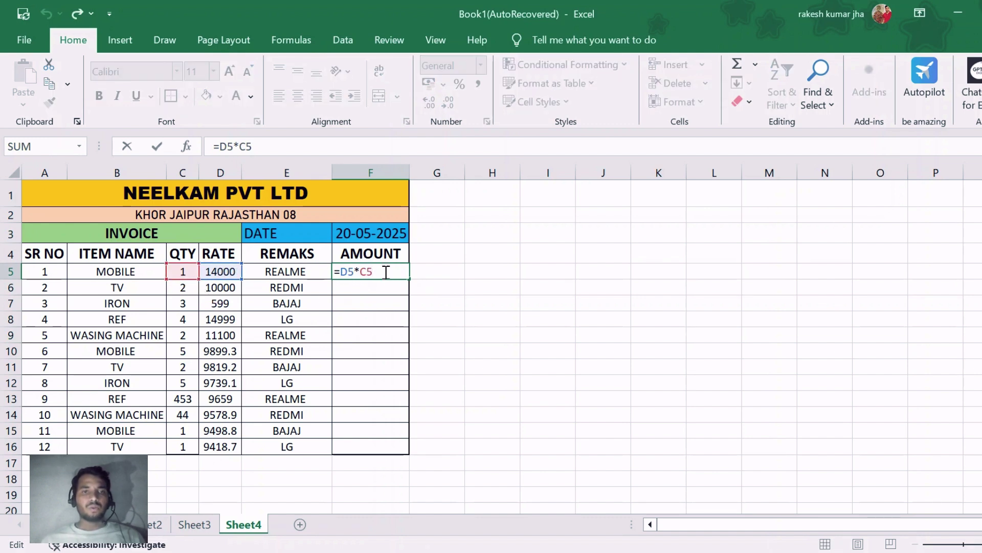
key(Return)
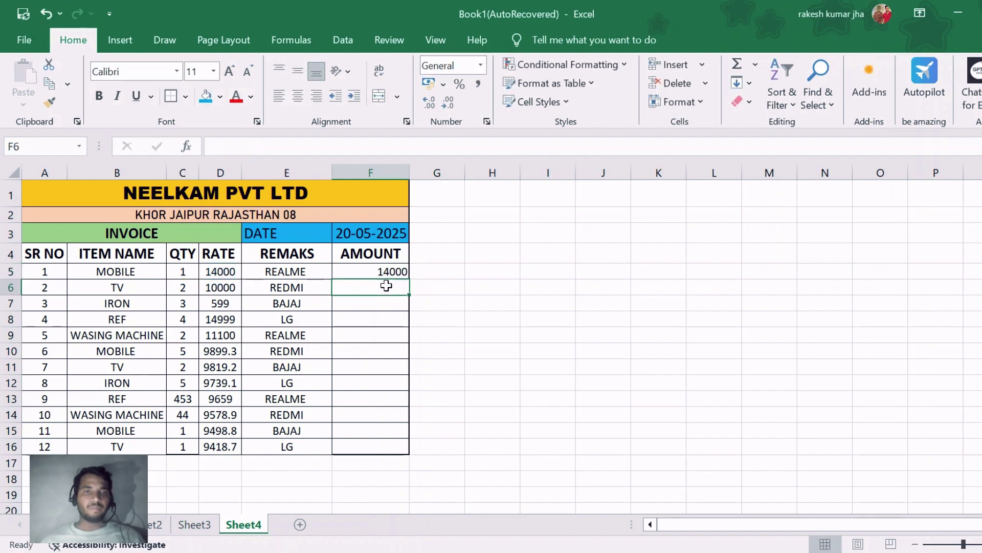
Fill the amount formula from F5 down through F16 for all items
click(398, 268)
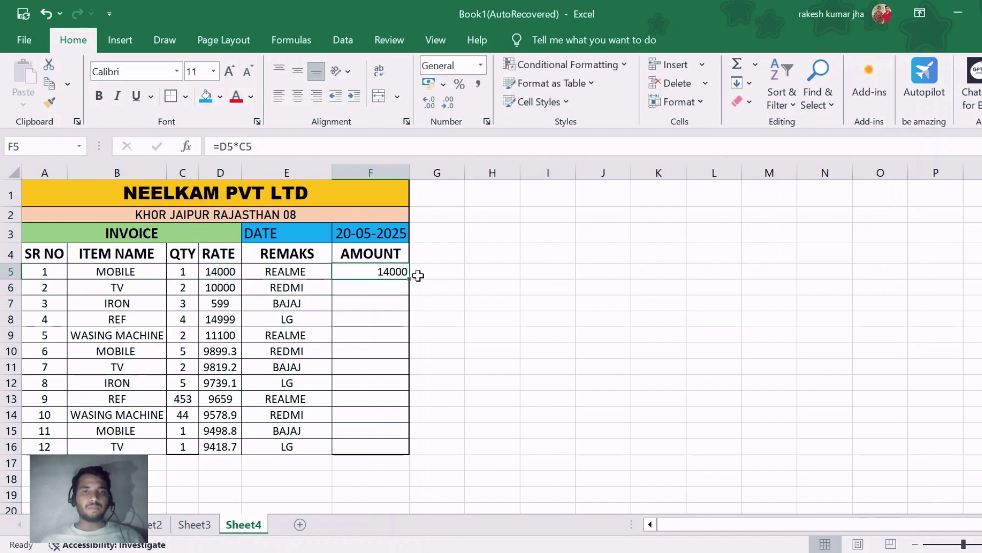
drag(411, 279, 416, 454)
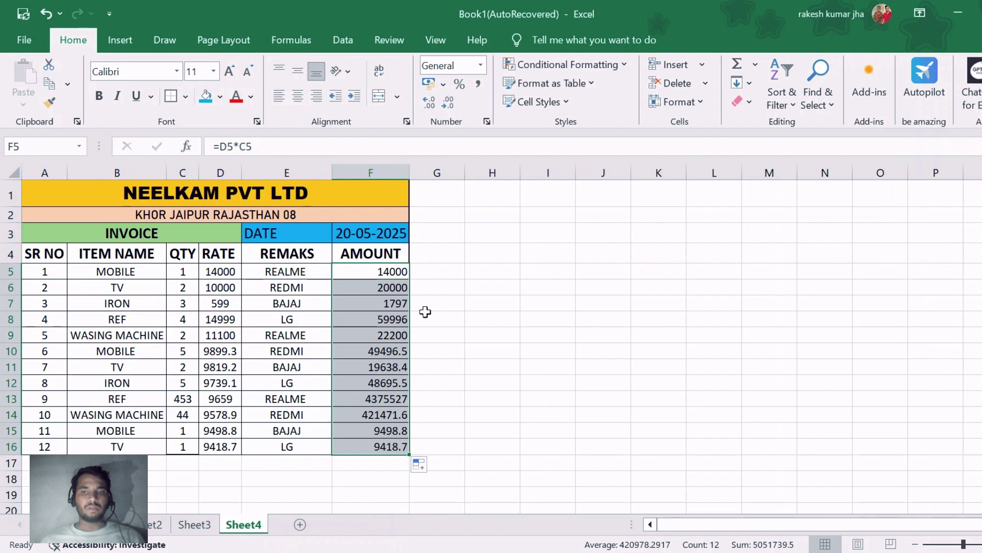
click(462, 403)
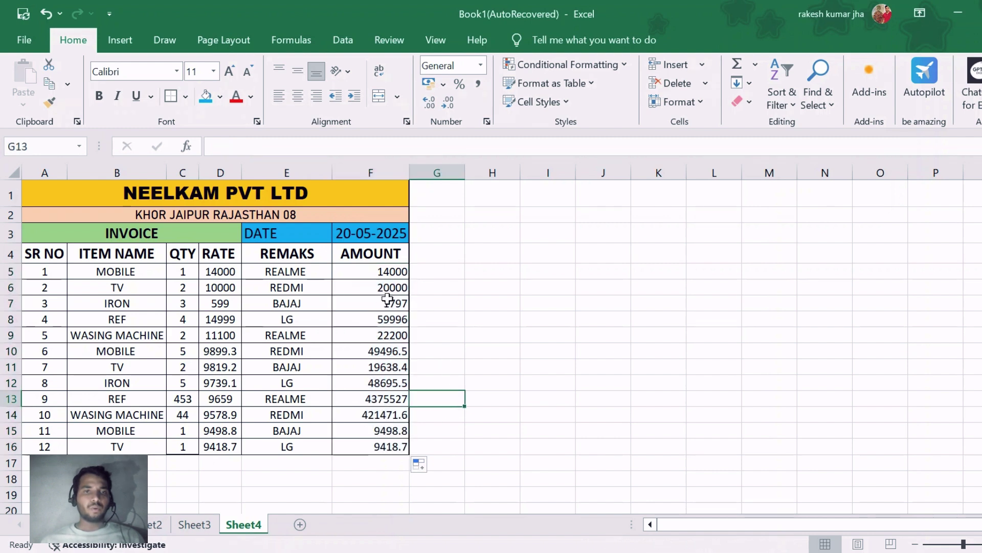
Apply all borders to the blank cells E17:F19 directly below the item table
scroll(399, 429, down, 2)
scroll(394, 404, up, 3)
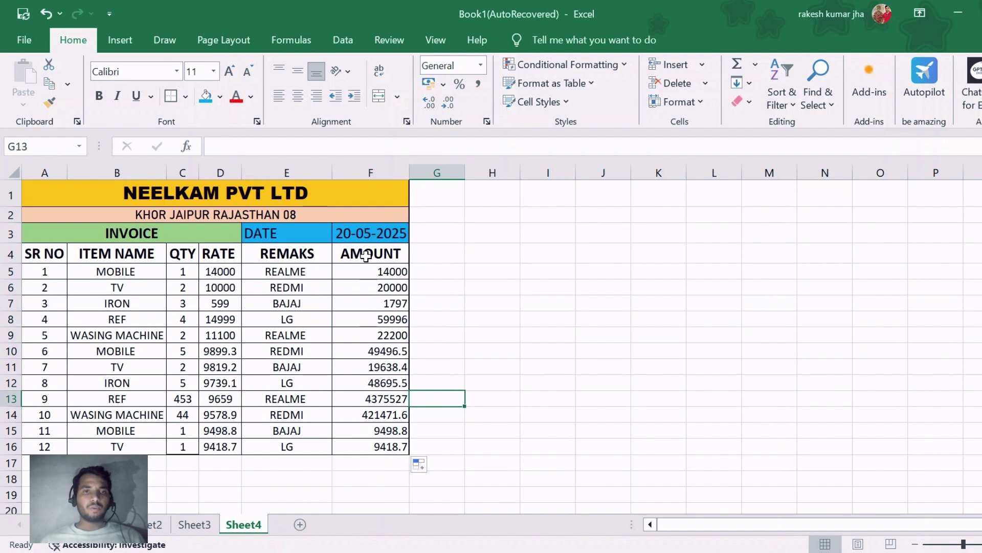
scroll(347, 365, down, 2)
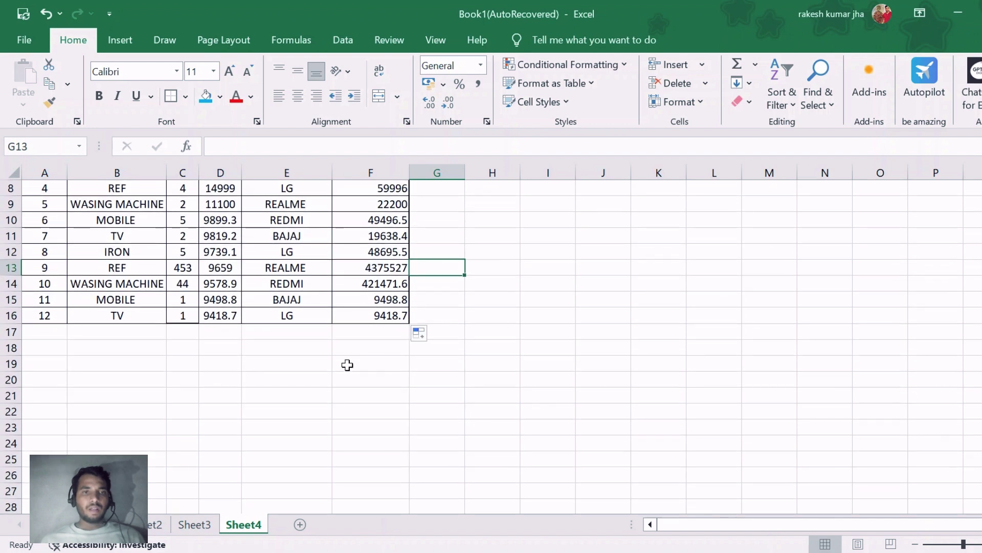
drag(296, 330, 363, 365)
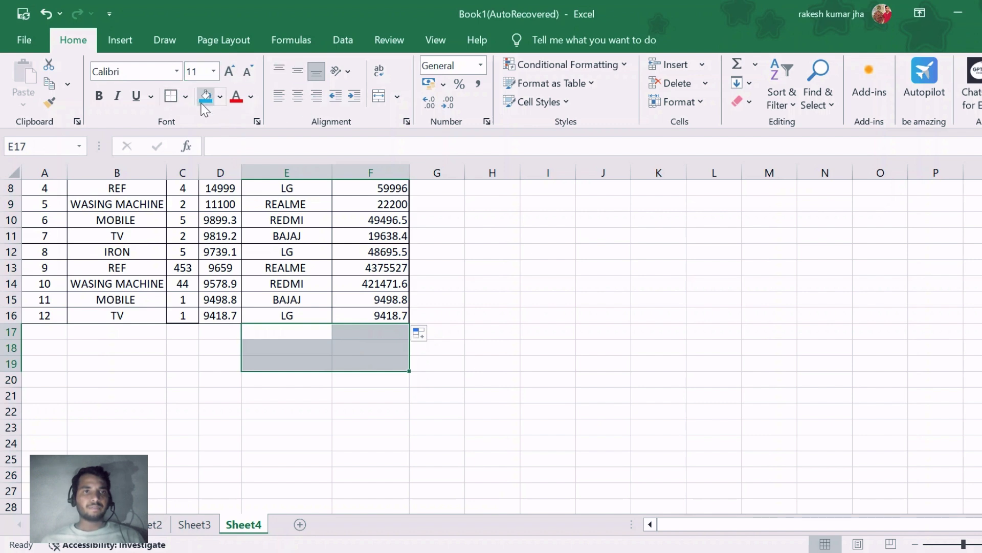
click(171, 96)
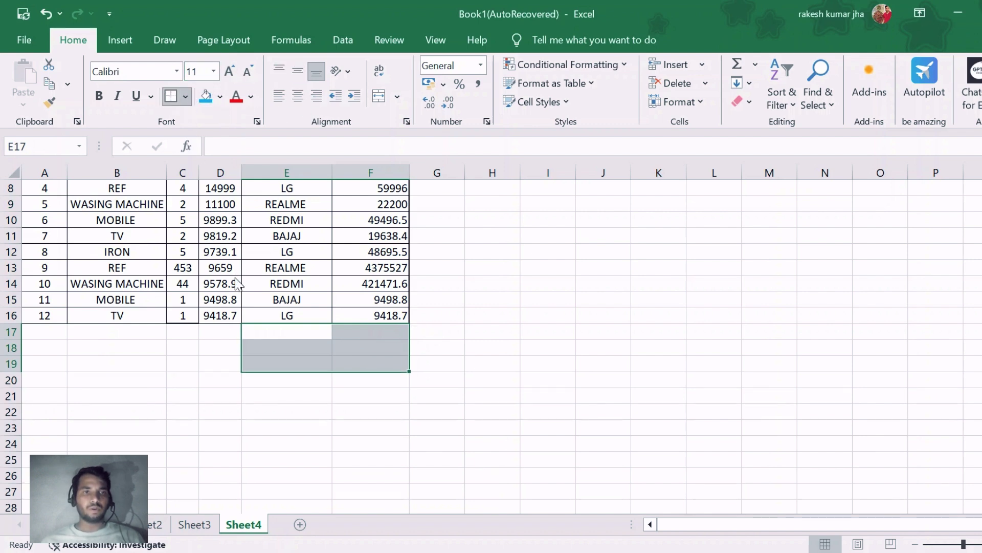
click(354, 453)
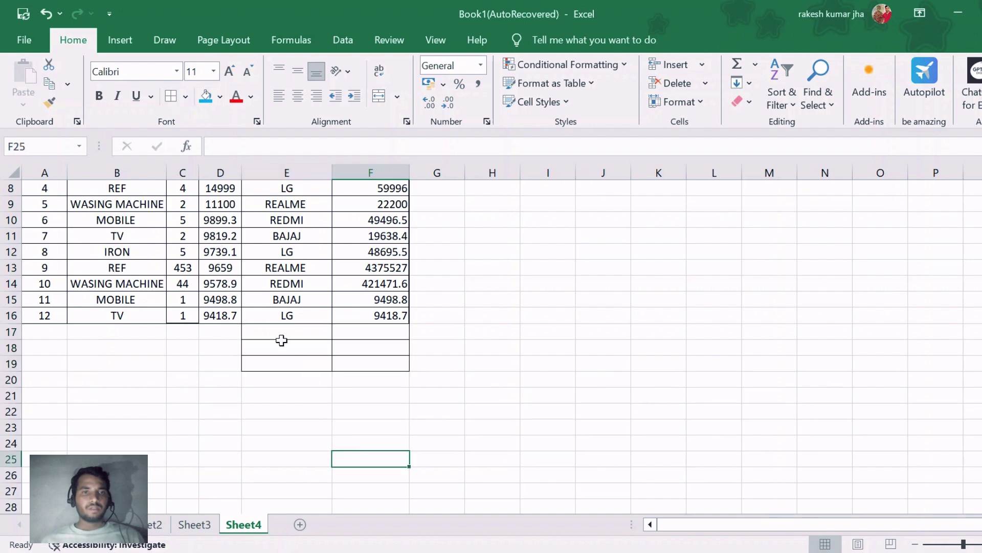
Enter the summary labels ITEM COST, GST 18% and GRAND TOTAL in E17:E19
click(275, 332)
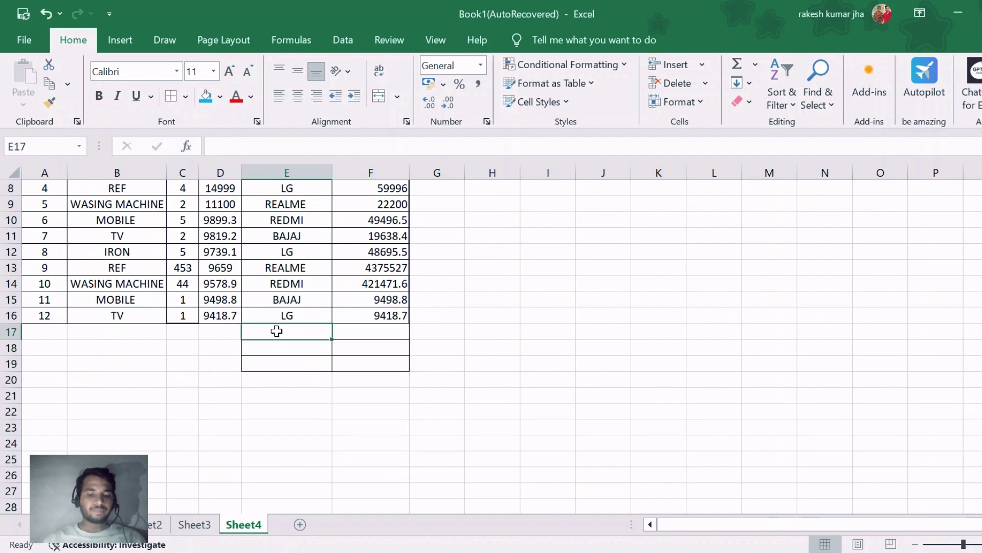
text(ITE)
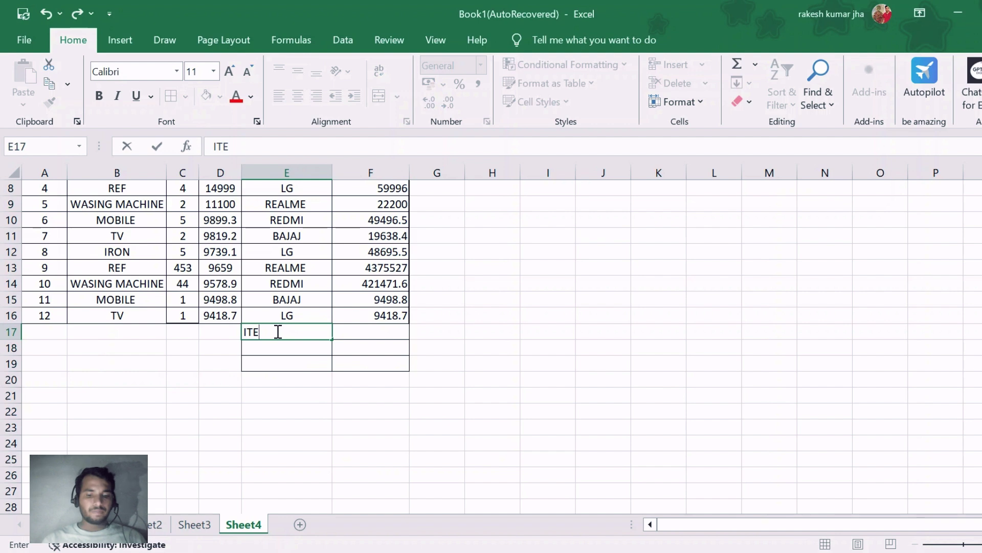
text(M COST)
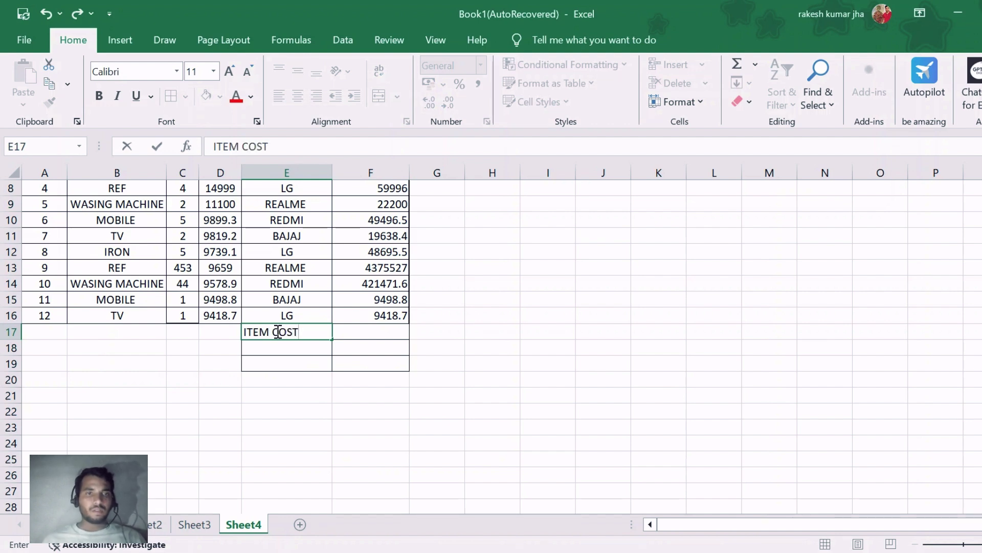
key(Return)
text(GST 18%)
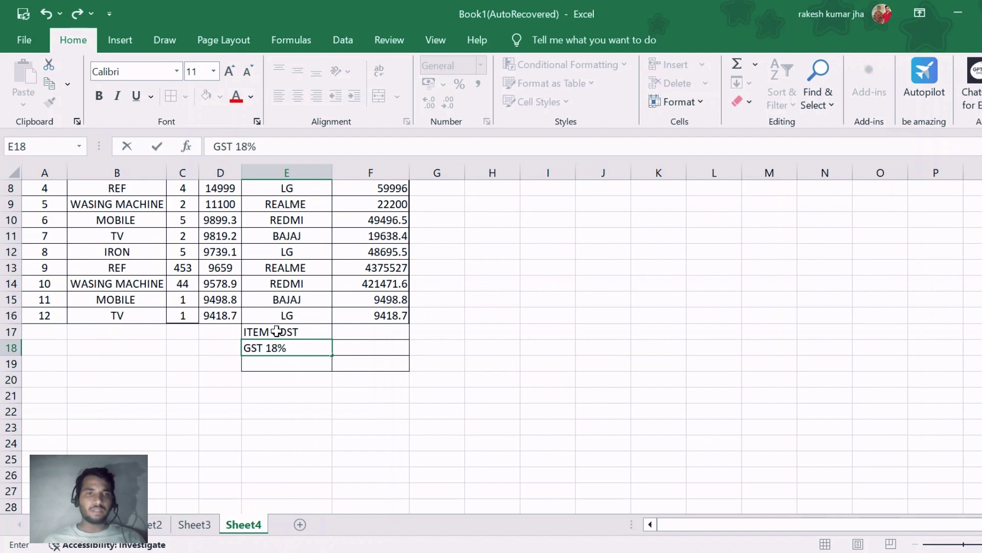
key(Return)
text(GRAND TOTAL)
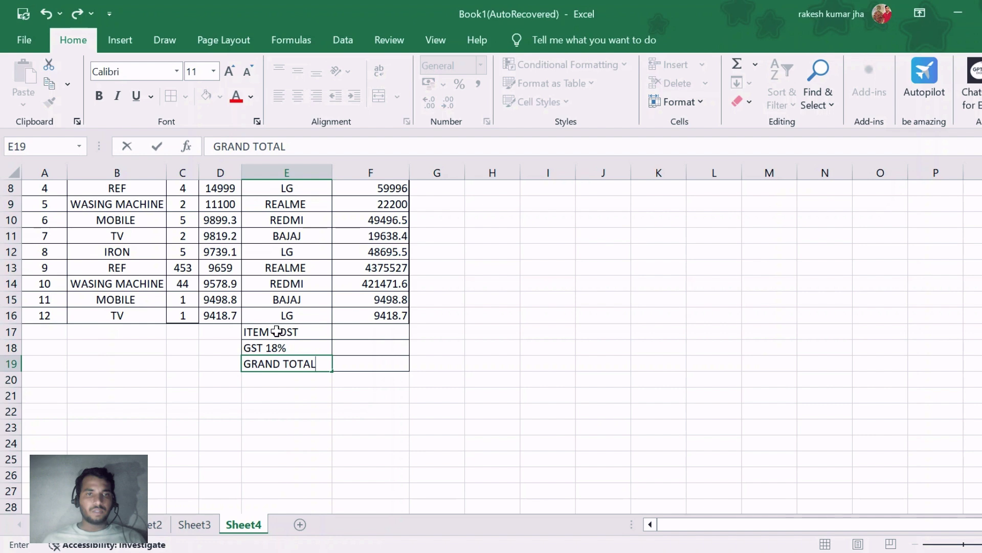
key(Return)
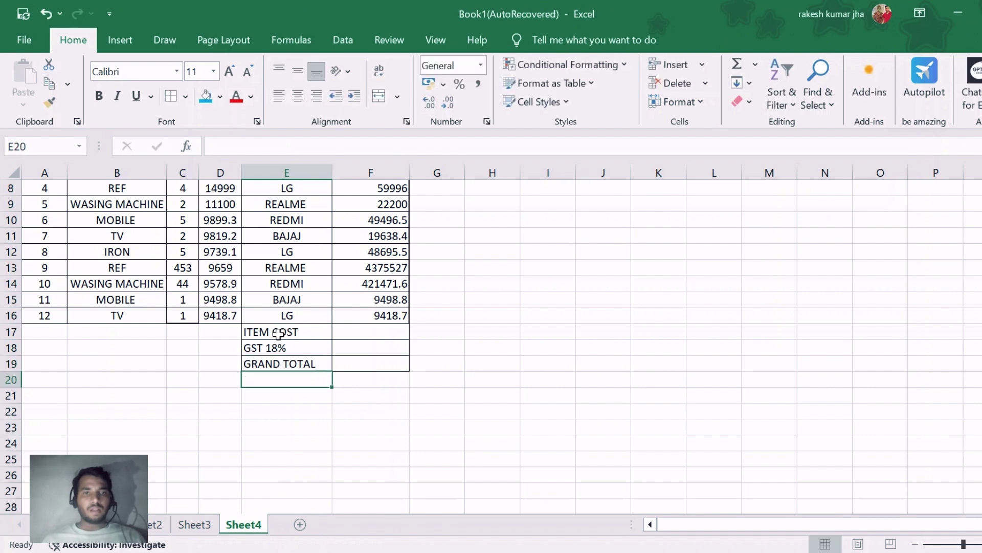
Total the item amounts in F17 beside ITEM COST with =SUM(F5:F16)
click(362, 327)
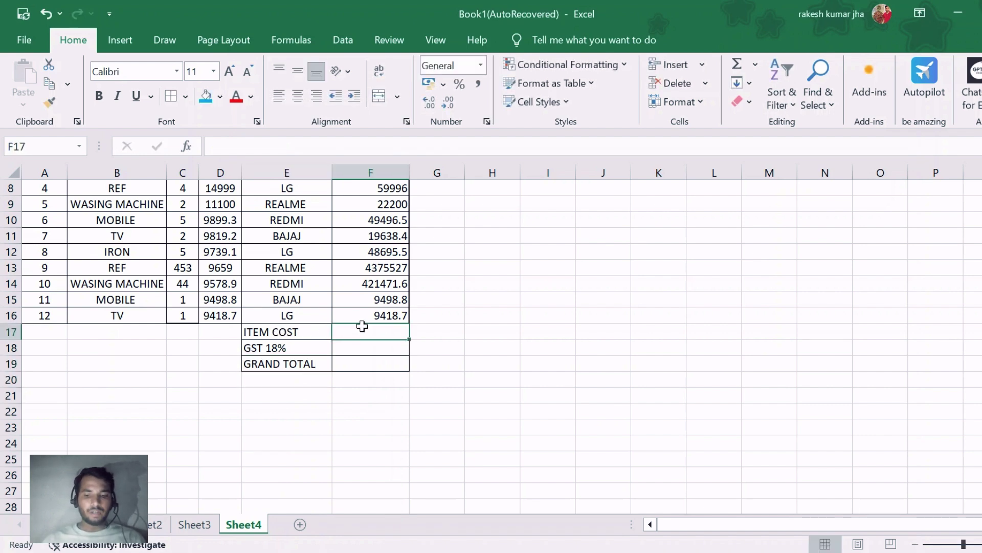
key(alt+equal)
scroll(363, 326, up, 3)
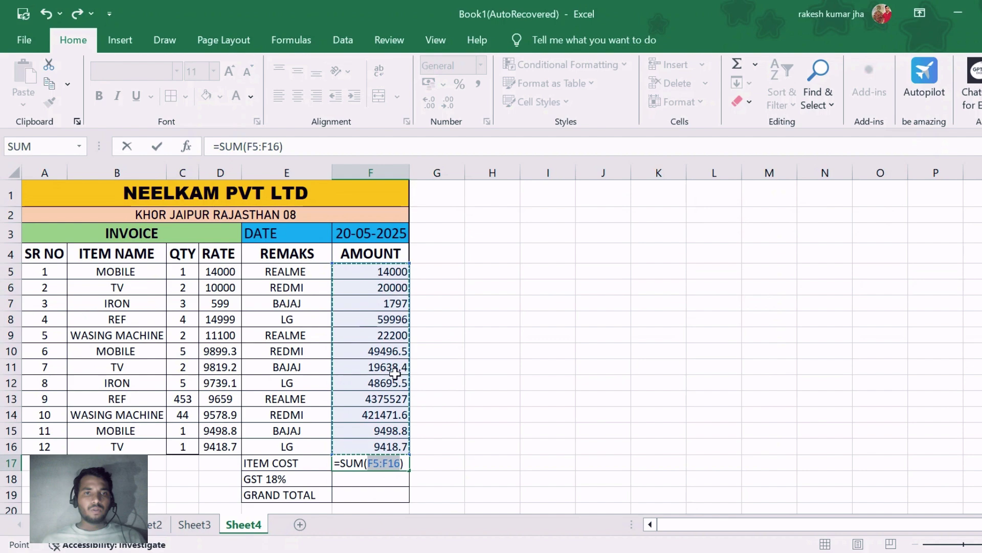
key(Return)
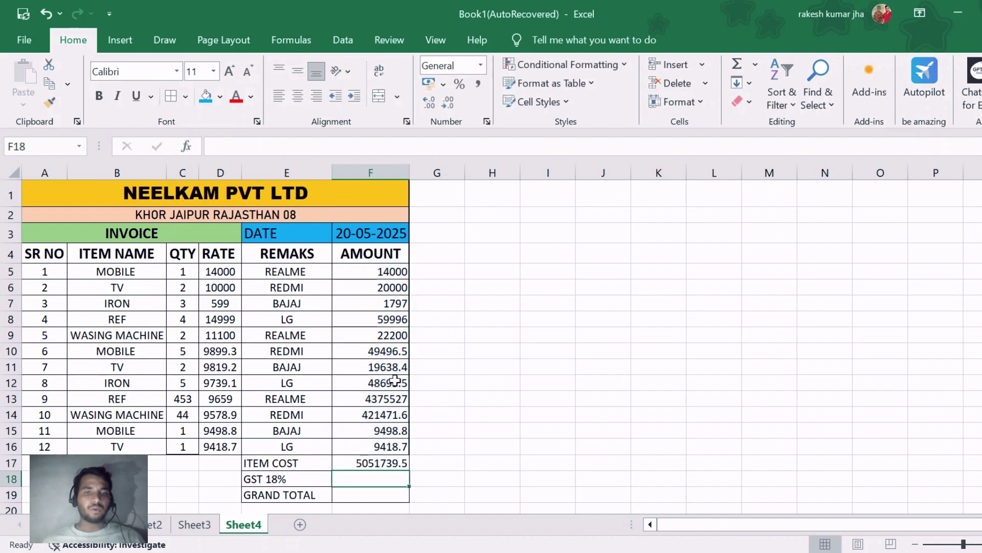
scroll(395, 379, down, 2)
scroll(395, 380, up, 2)
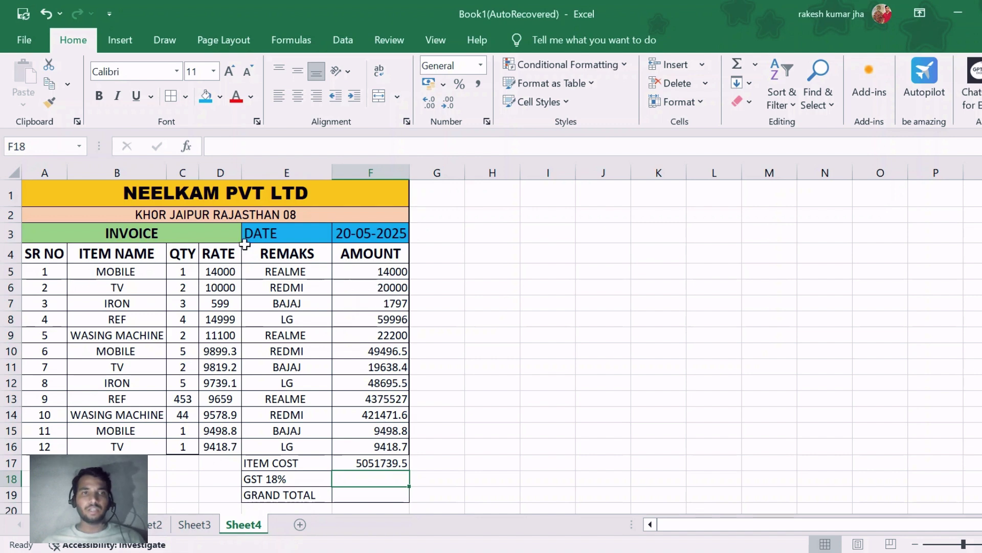
drag(228, 273, 239, 443)
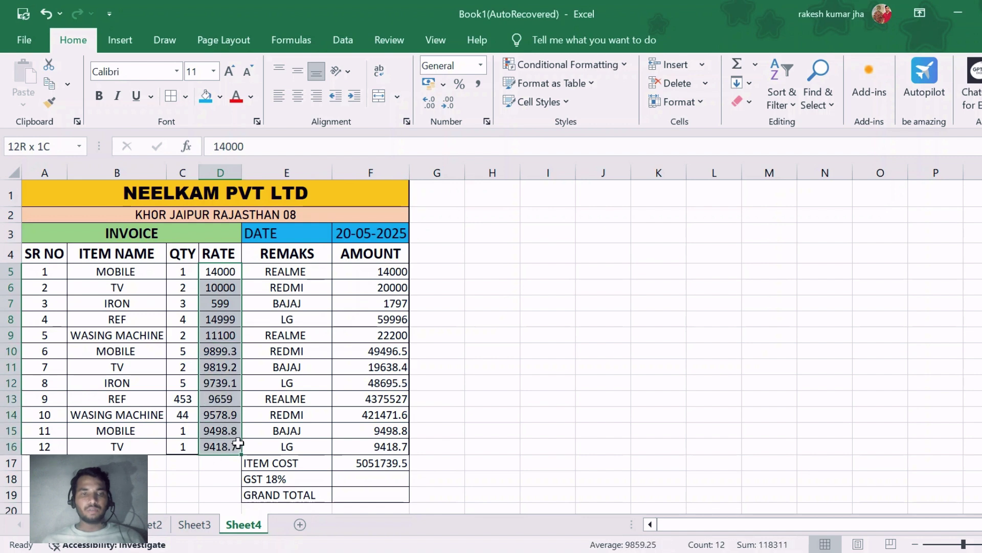
click(287, 430)
Calculate the GST on the item cost in F18 with the formula =F17*18/100
scroll(384, 389, down, 3)
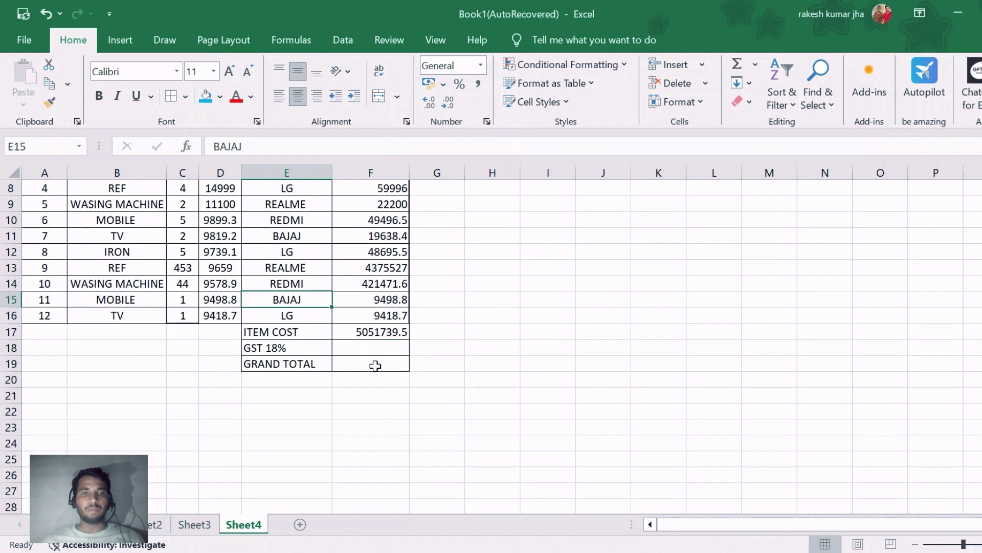
click(369, 333)
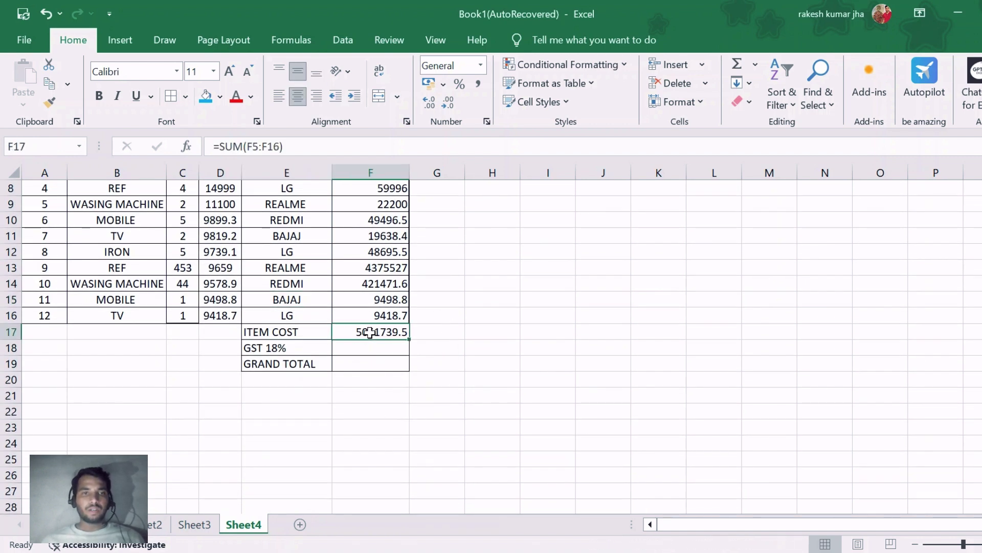
click(358, 348)
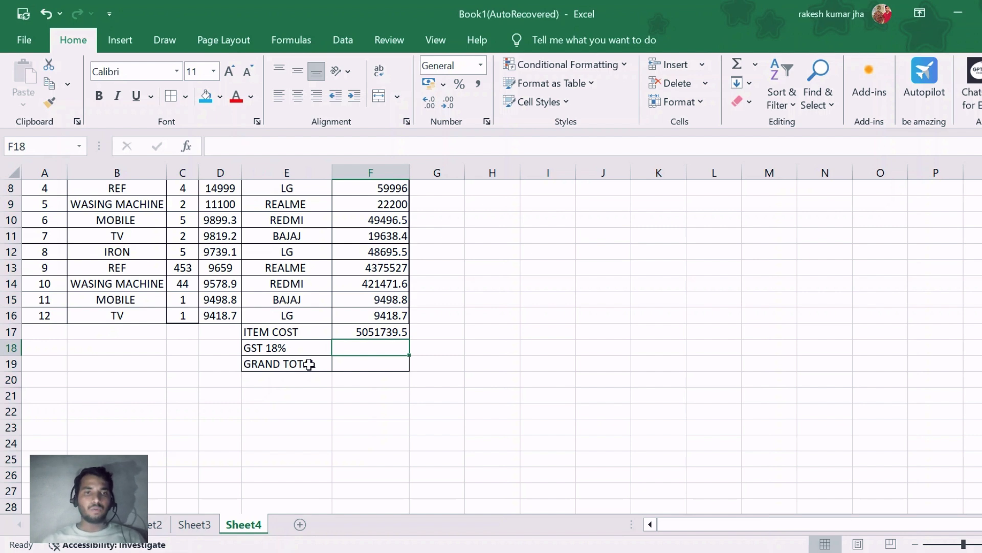
text(=)
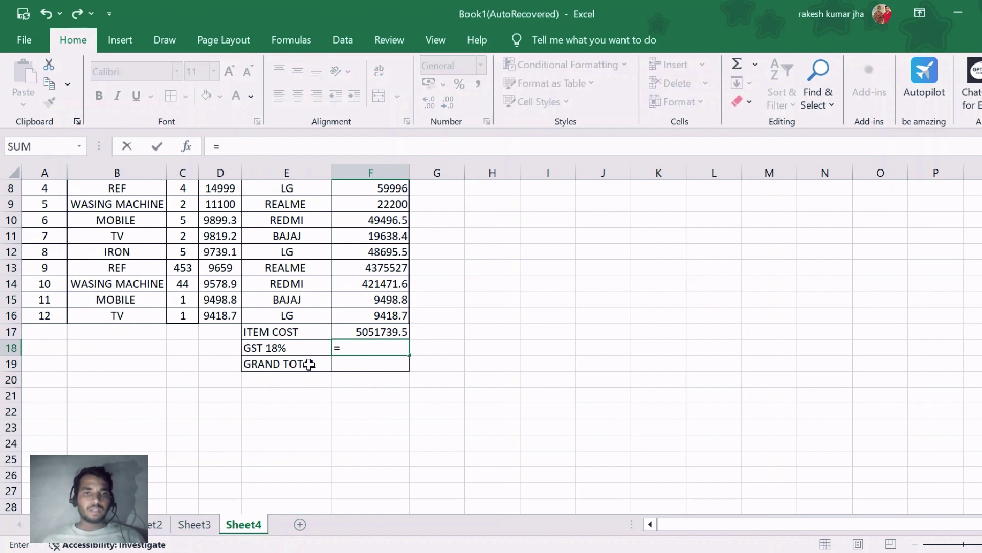
click(380, 332)
text(*)
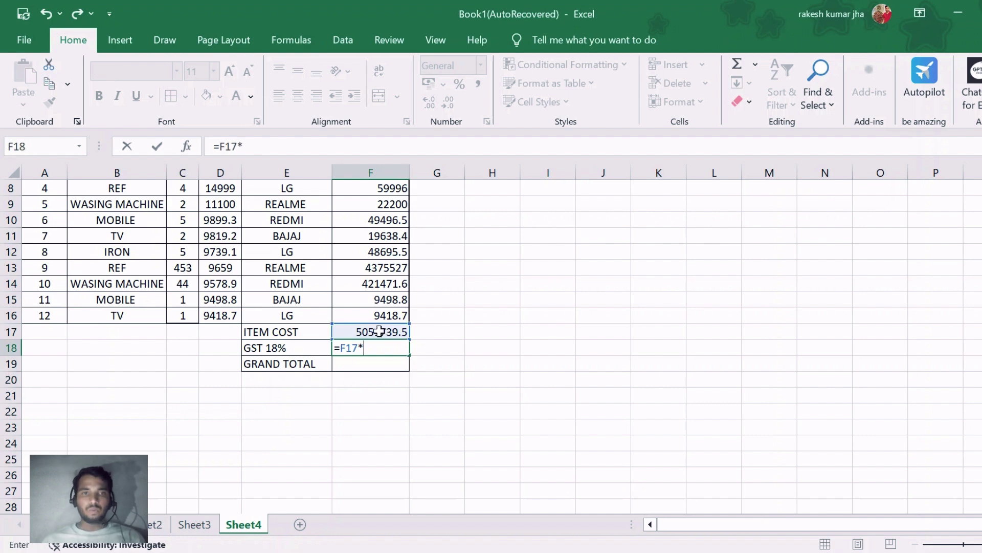
text(18)
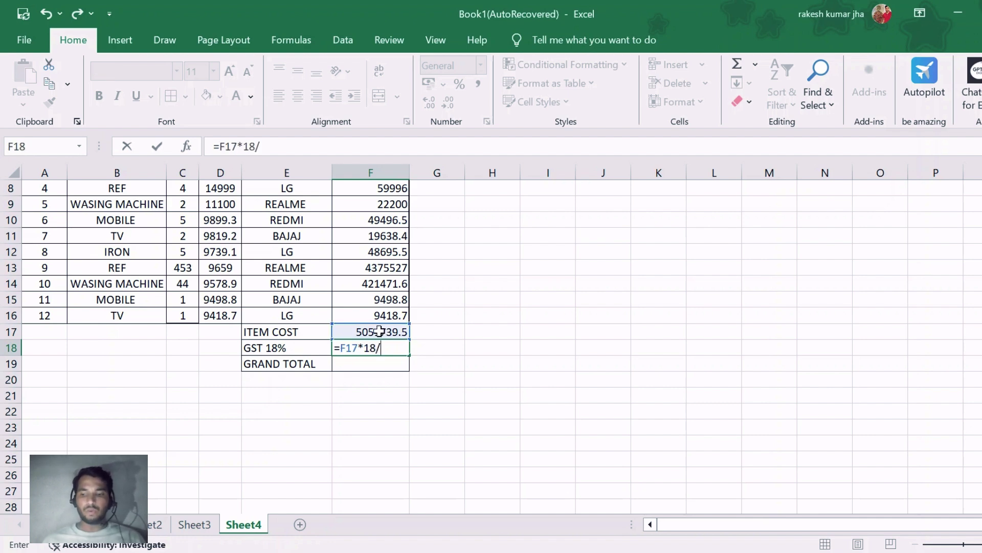
text(/100)
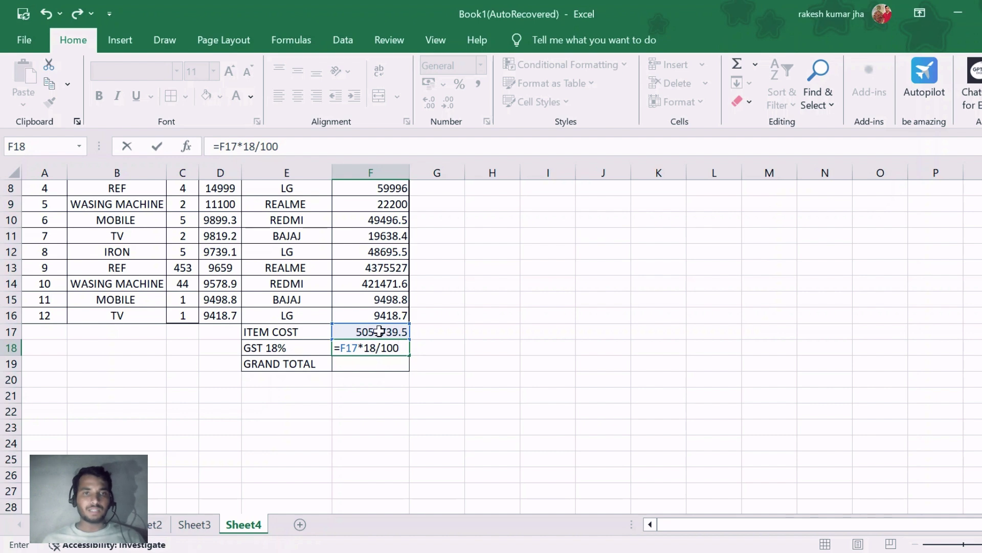
key(Return)
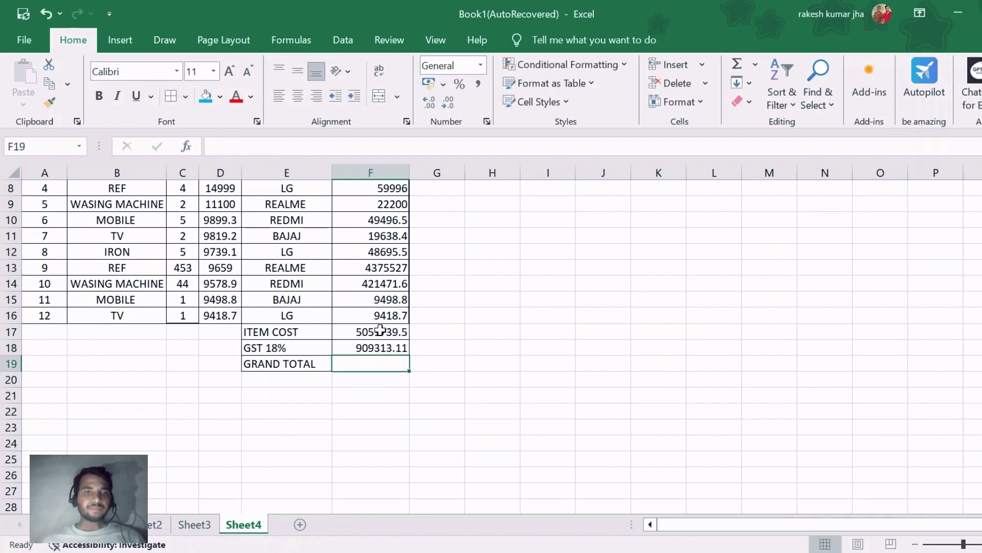
click(373, 350)
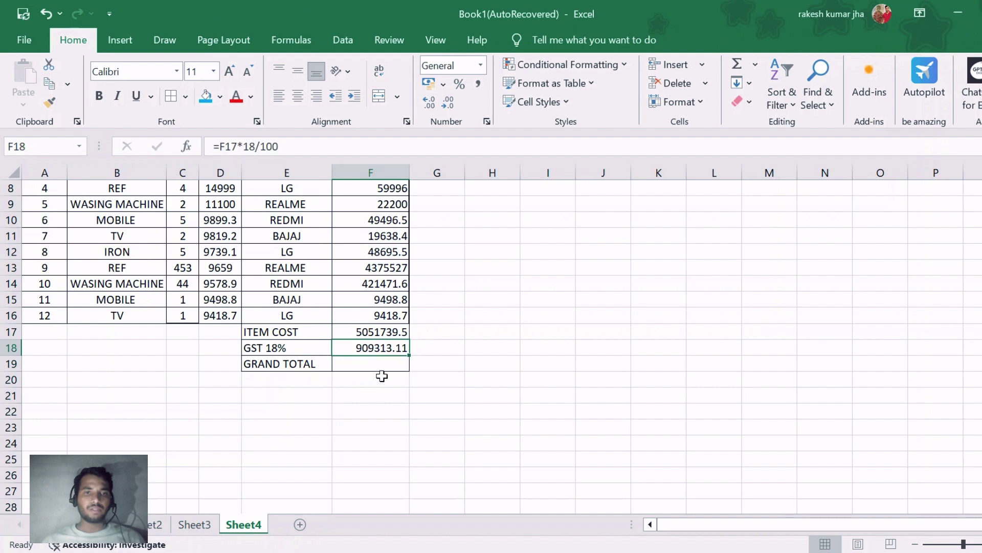
click(375, 366)
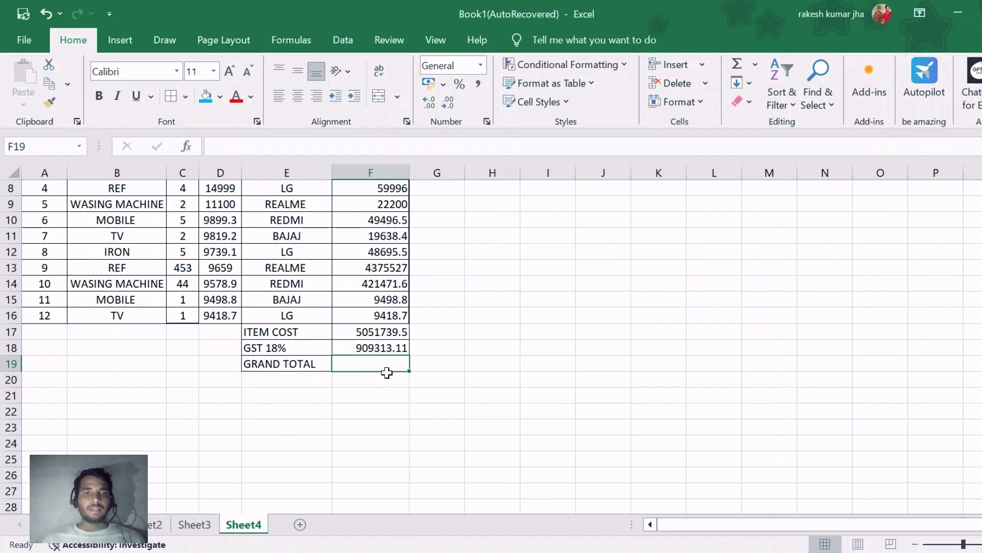
Calculate the grand total in F19 by adding the item cost and GST with =SUM(F17:F18)
text(=)
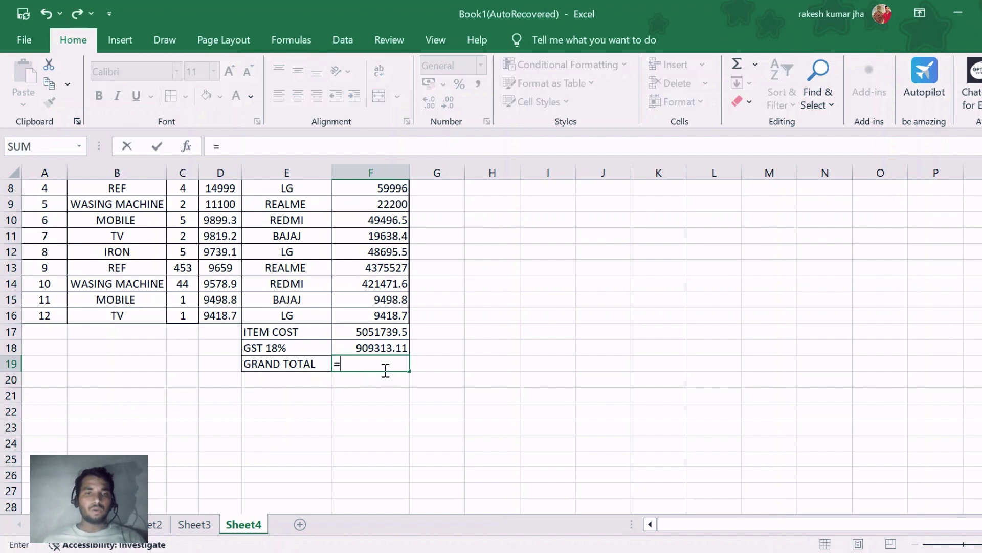
text(SUM)
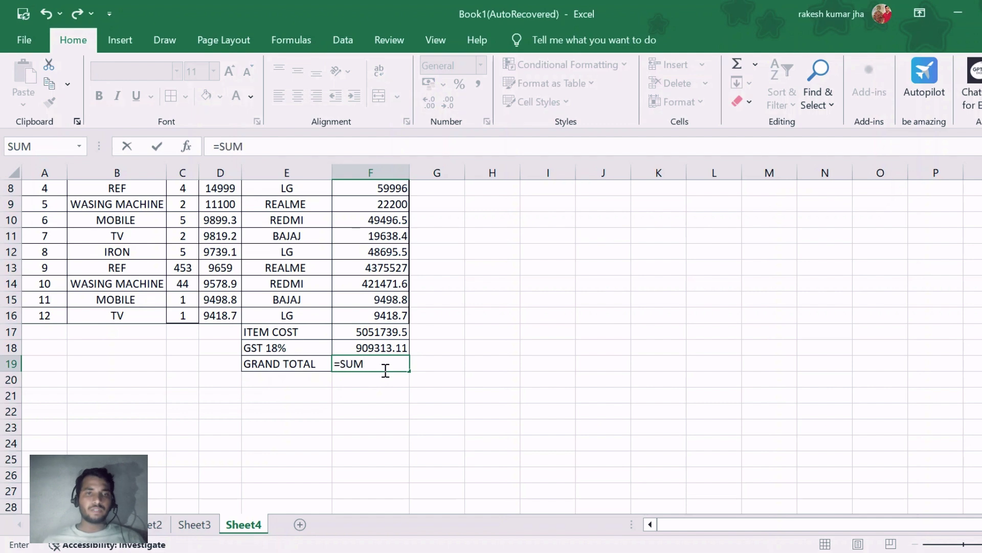
text(()
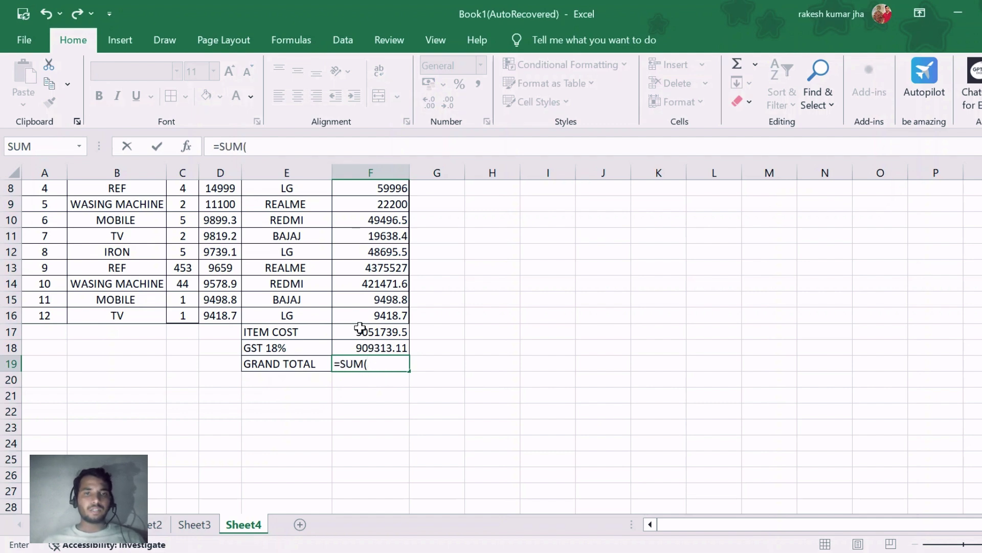
drag(360, 328, 374, 344)
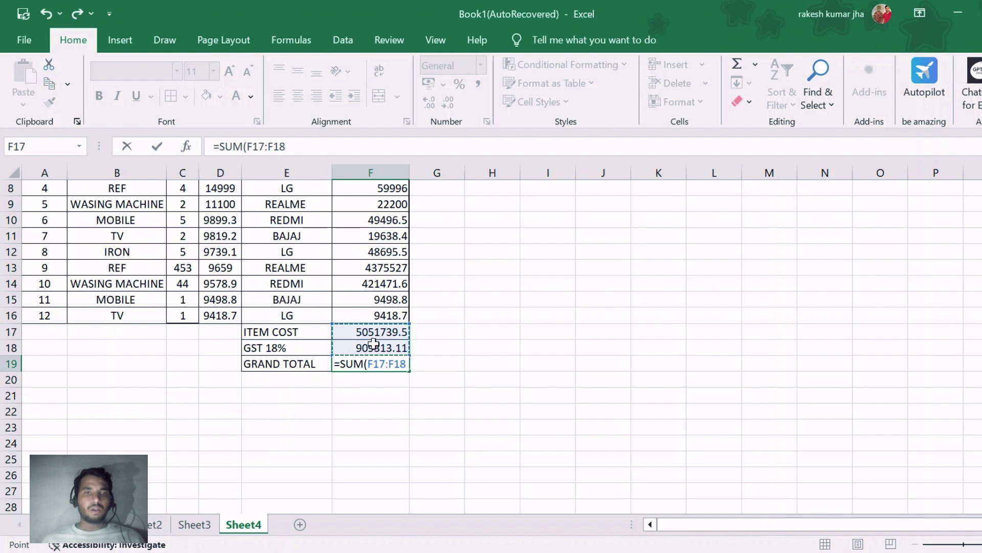
key(Return)
click(368, 443)
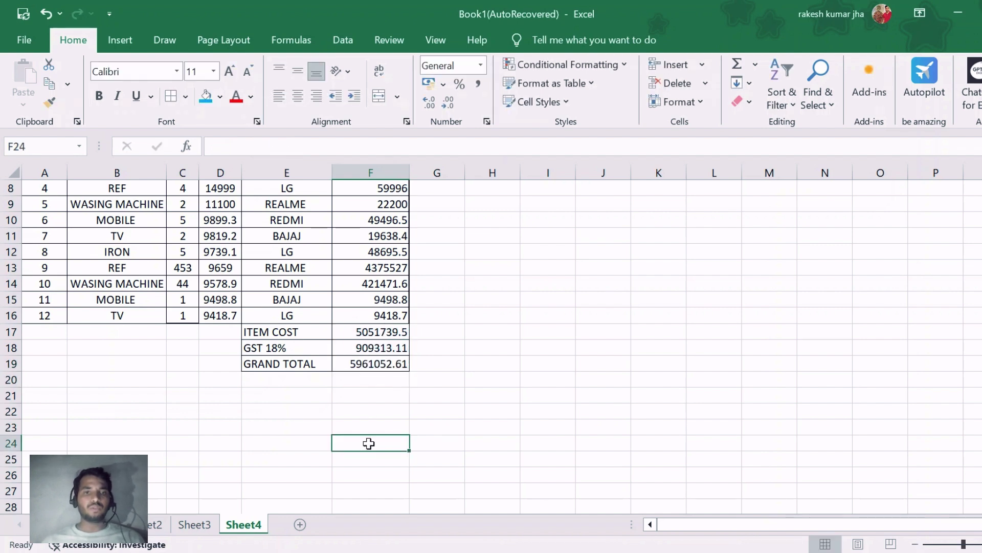
click(377, 366)
click(384, 414)
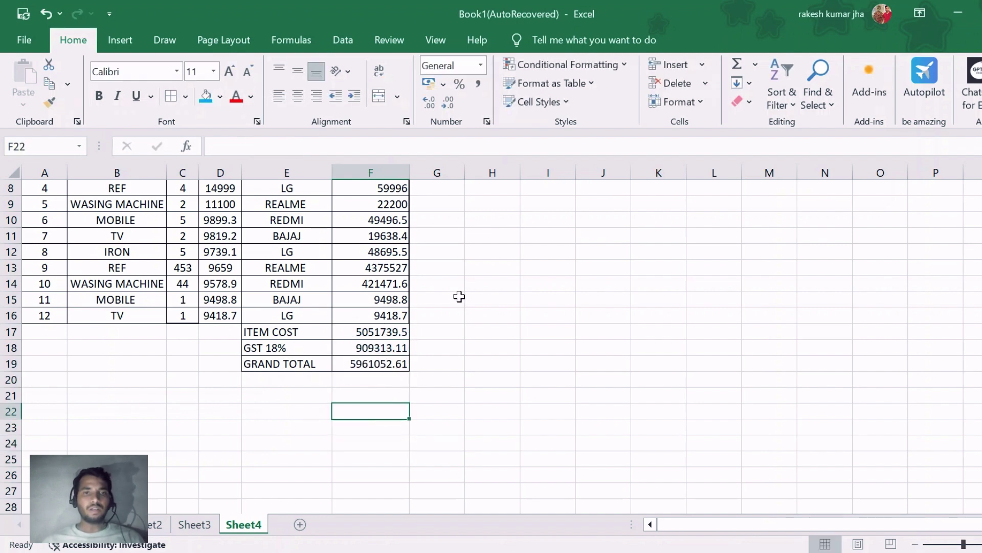
Cross-check the grand total in G17 by multiplying the item cost in F17 by a factor that includes the 18% GST
click(439, 329)
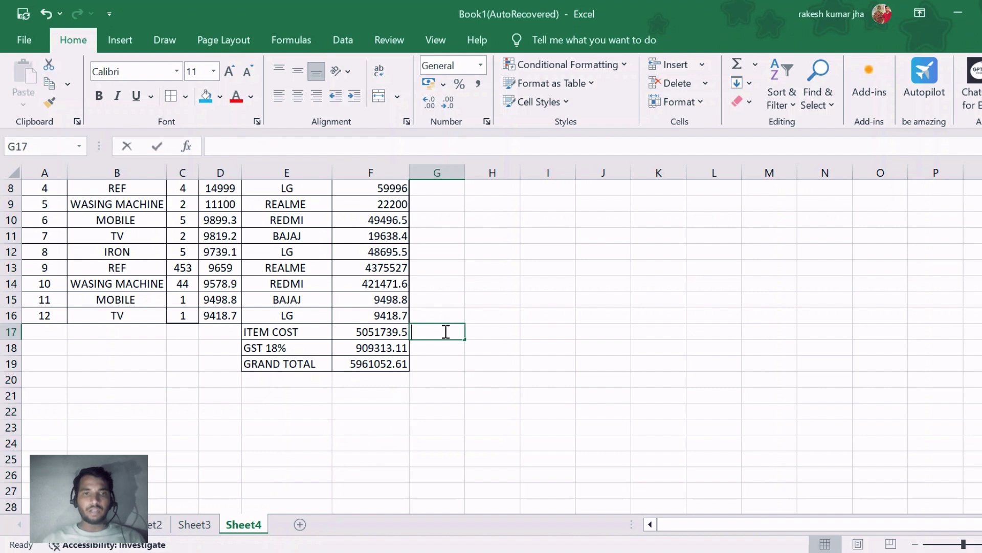
text(=)
click(387, 328)
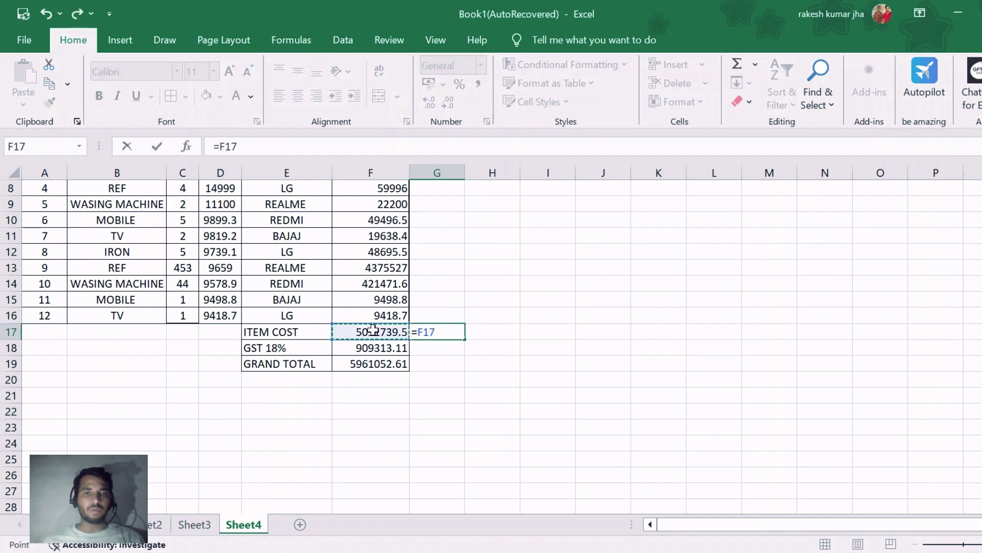
text(*)
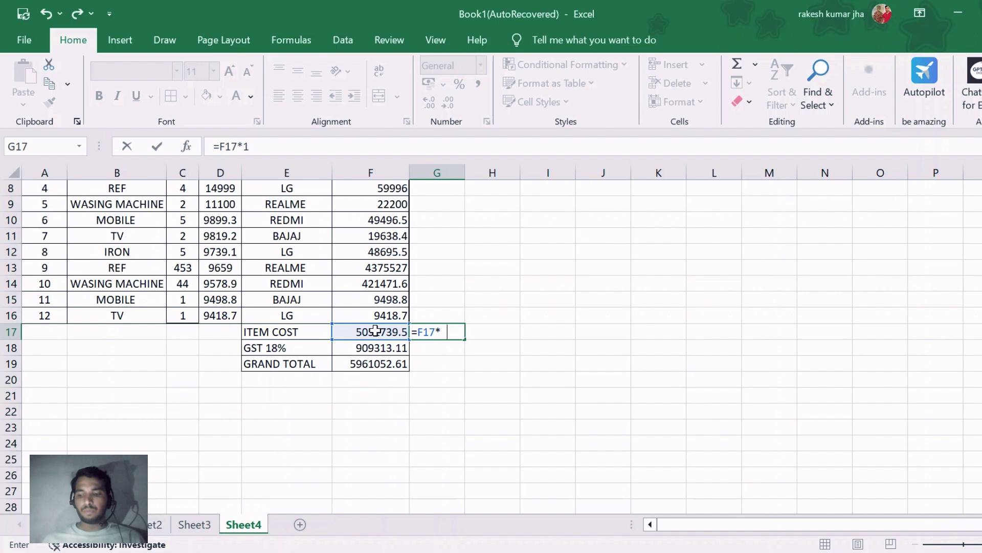
key(Return)
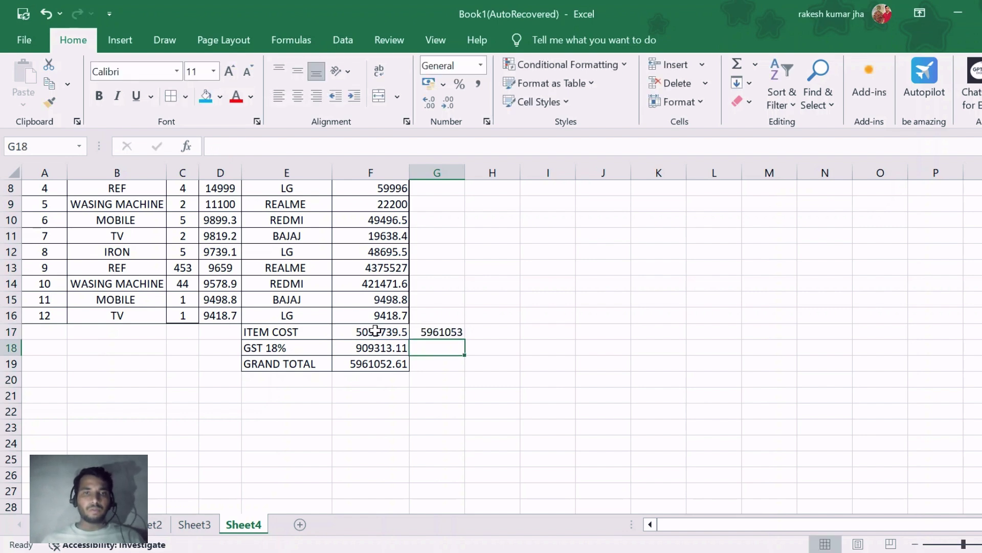
click(379, 391)
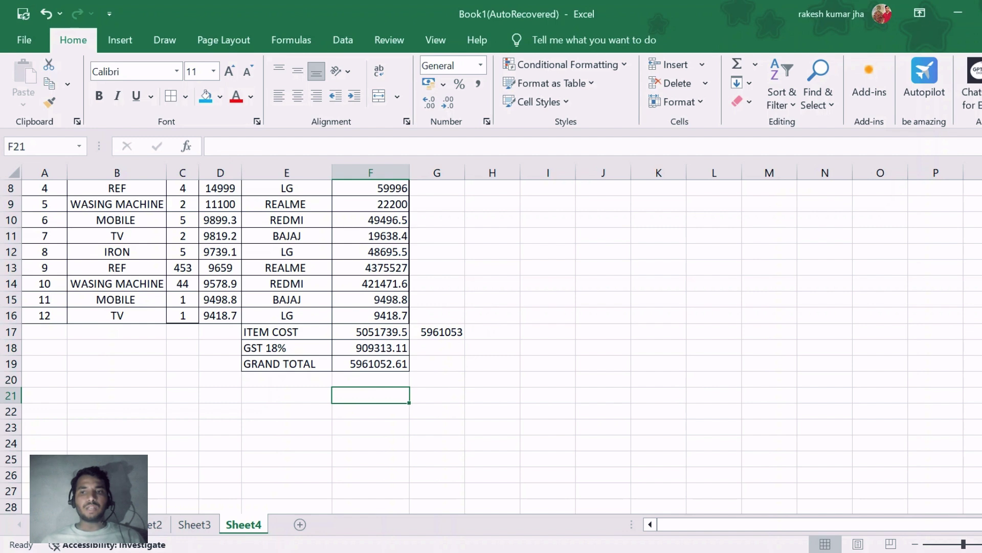
scroll(669, 458, up, 3)
scroll(453, 434, down, 3)
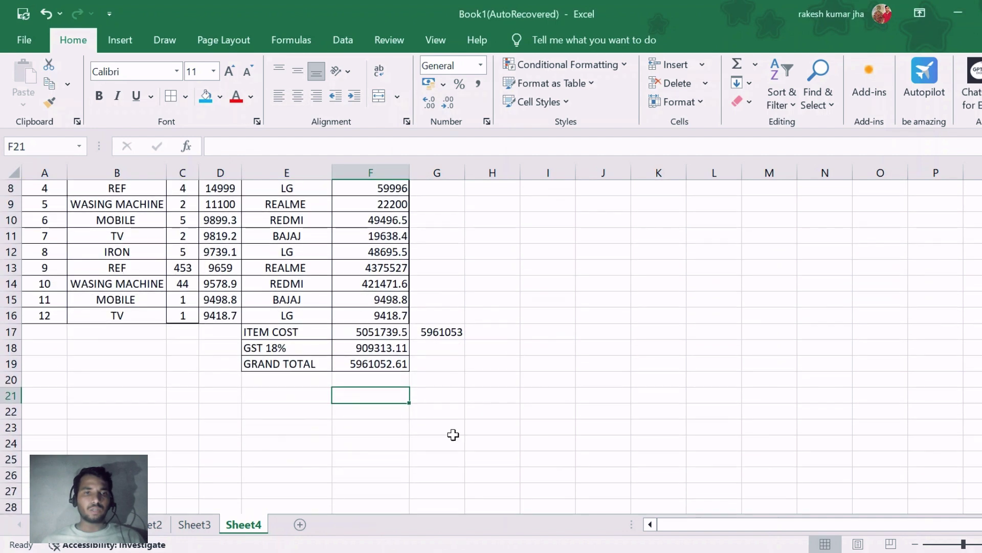
Try green fills on the summary block E17:F19 and settle on a light orange fill
drag(273, 335, 376, 361)
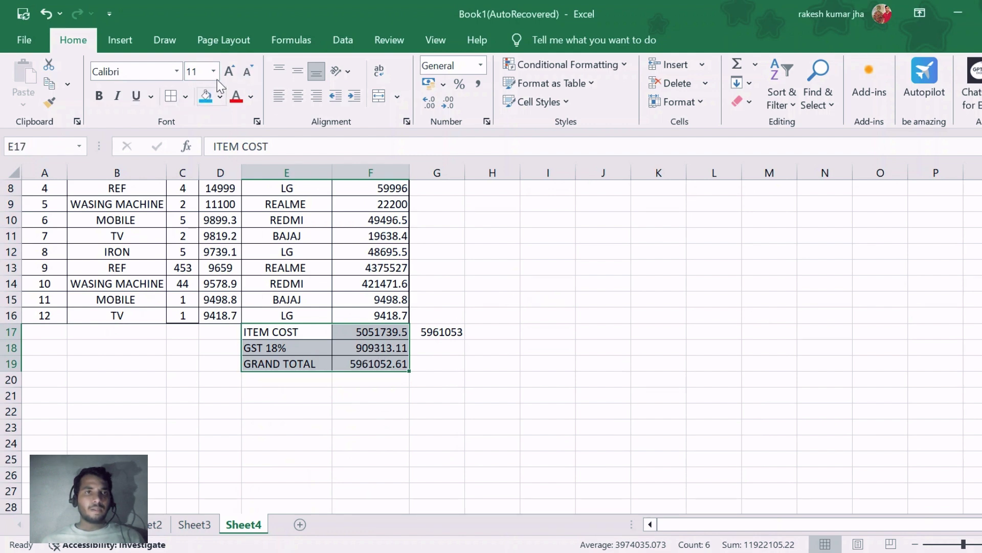
click(220, 95)
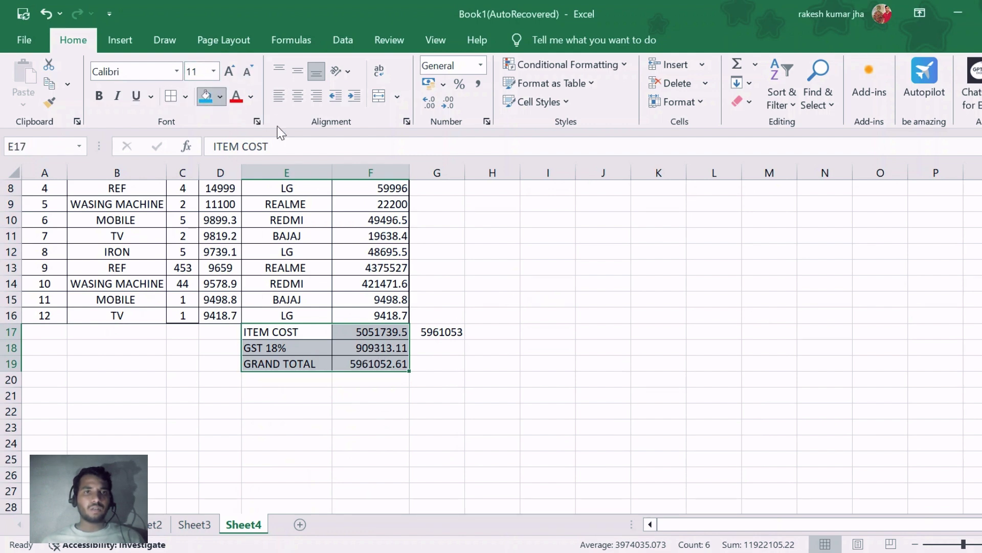
click(330, 334)
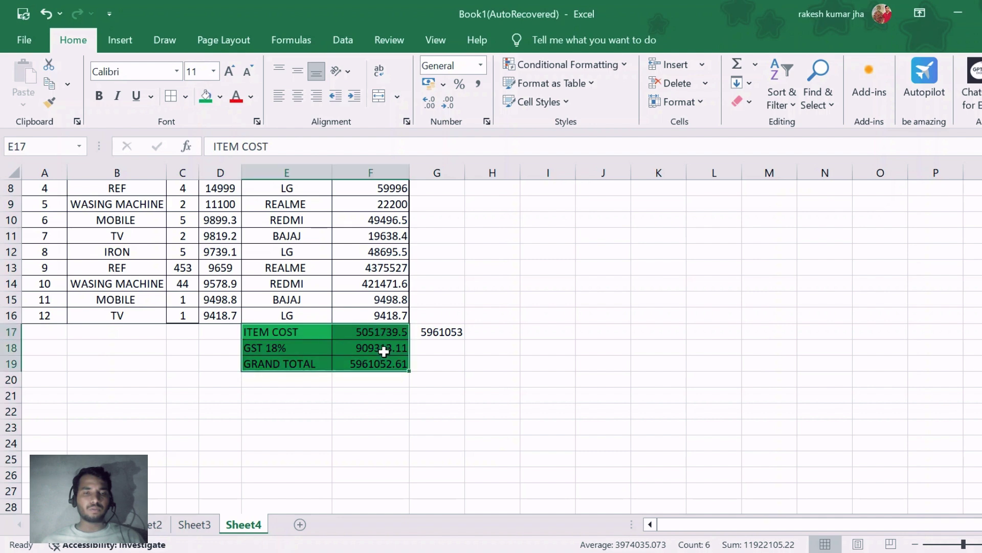
click(220, 95)
click(412, 234)
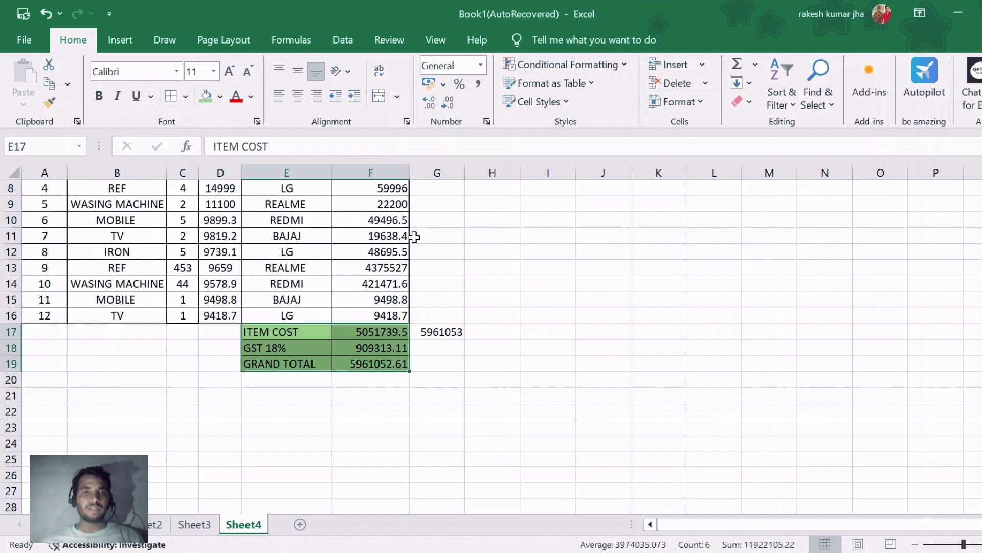
click(219, 99)
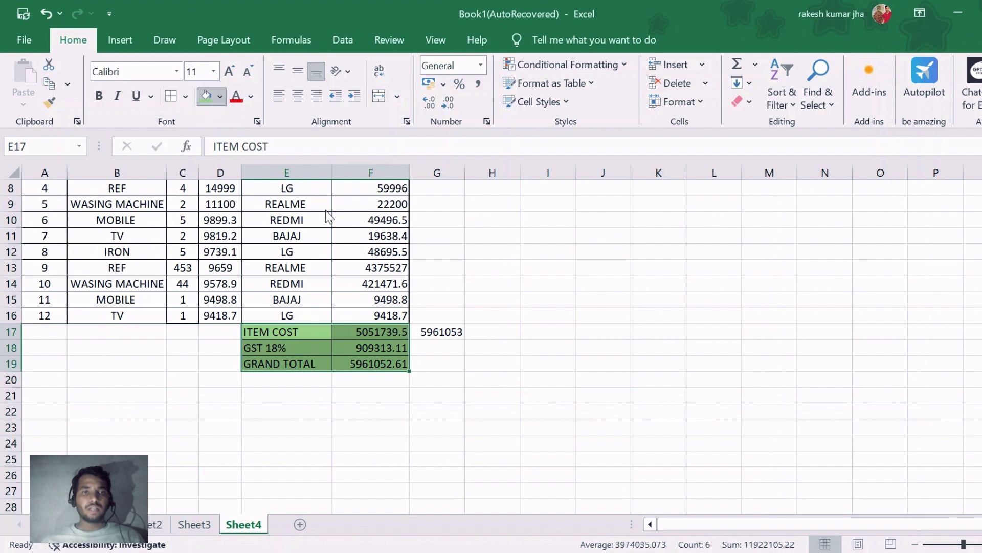
click(324, 247)
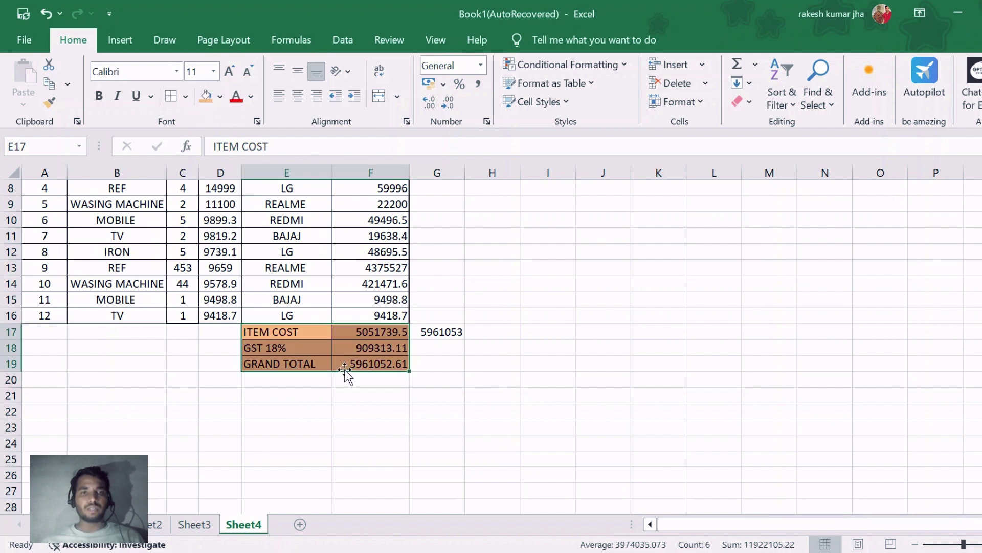
scroll(345, 376, up, 3)
click(527, 398)
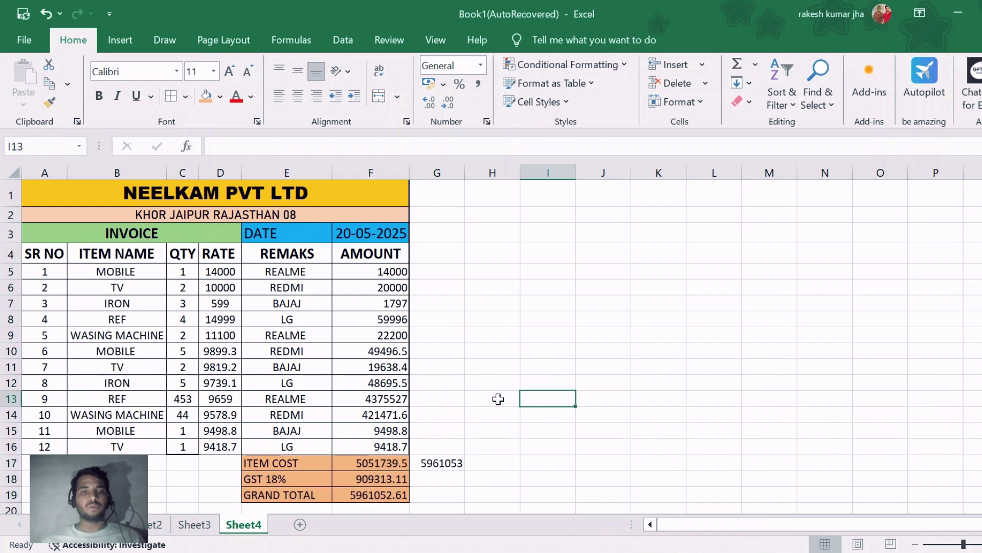
Clear the cross-check value from G17 and compare the Sheet4 invoice with the Sheet3 sample
click(441, 466)
key(Delete)
click(493, 412)
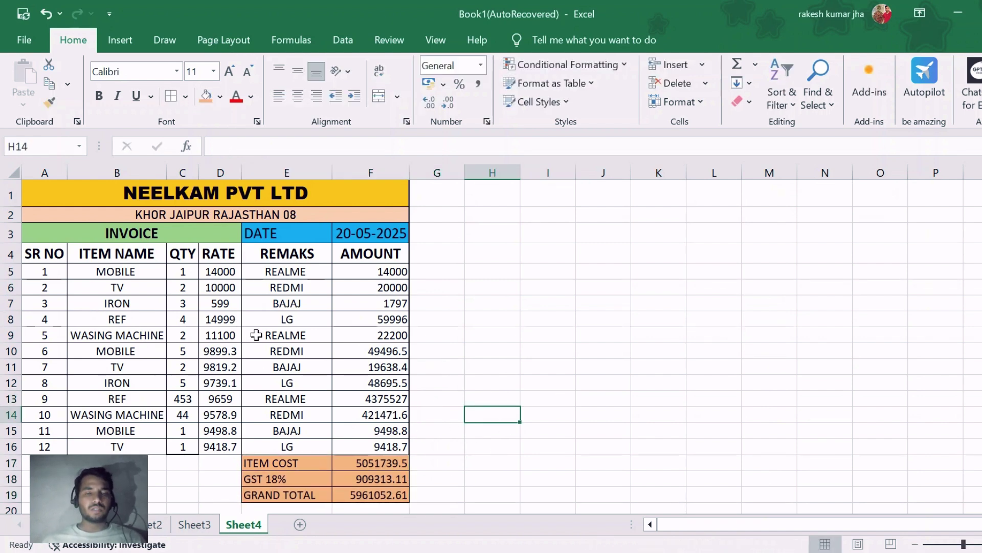
click(194, 525)
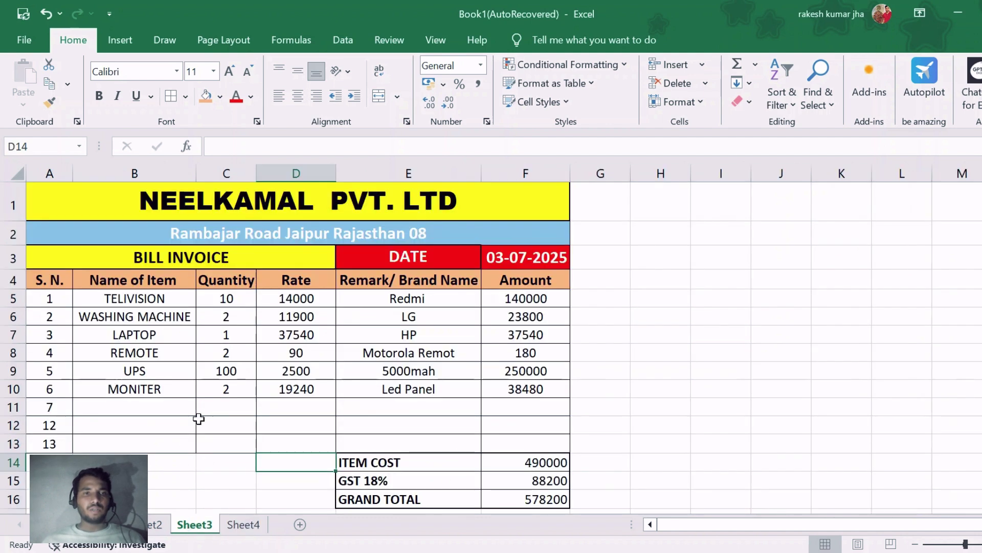
click(242, 524)
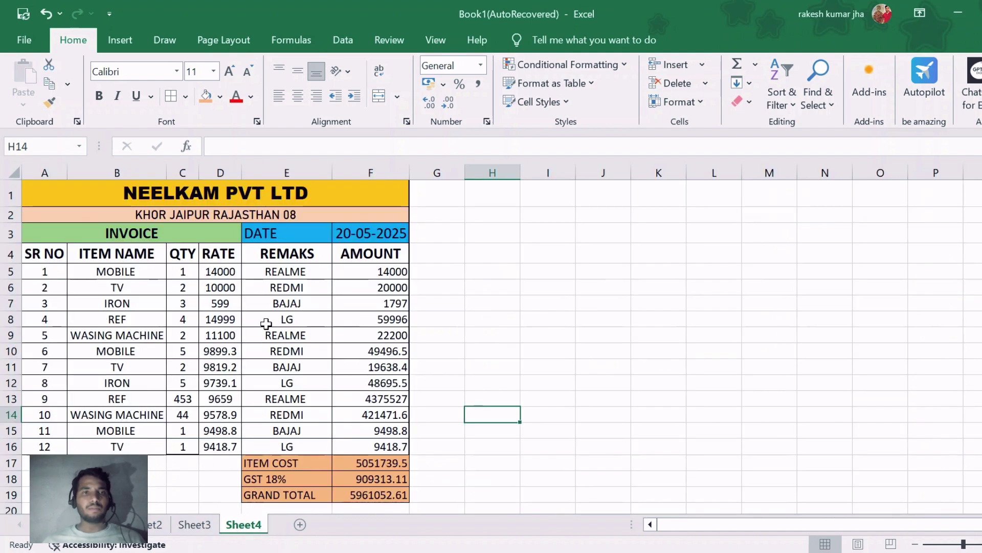